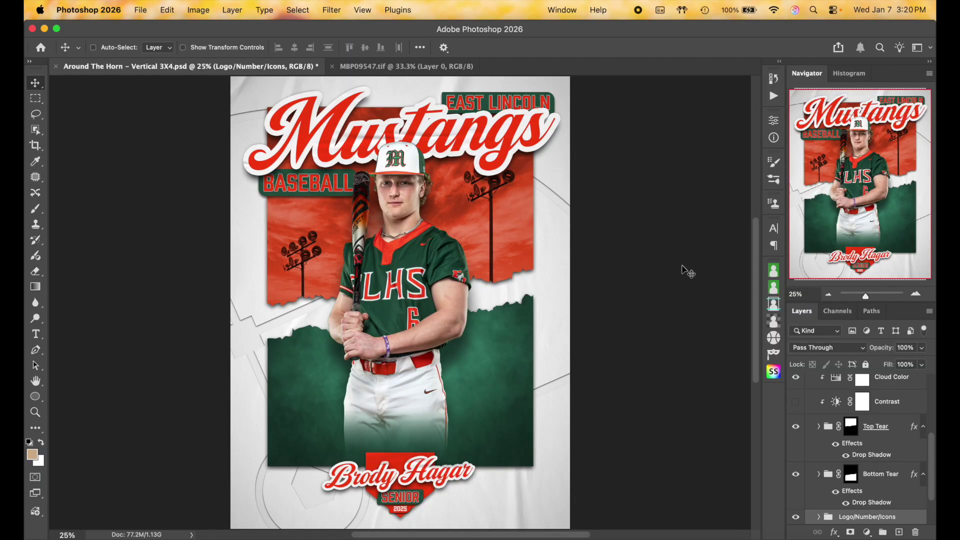
Collapse the Background Layers group in the Layers panel
scroll(688, 271, "down", 1)
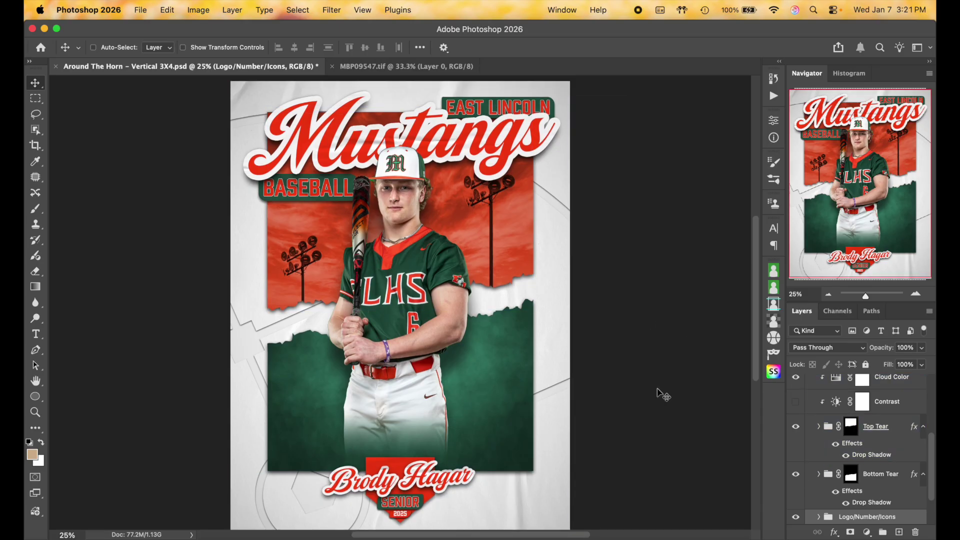
left_click(901, 438)
scroll(901, 438, "up", 4)
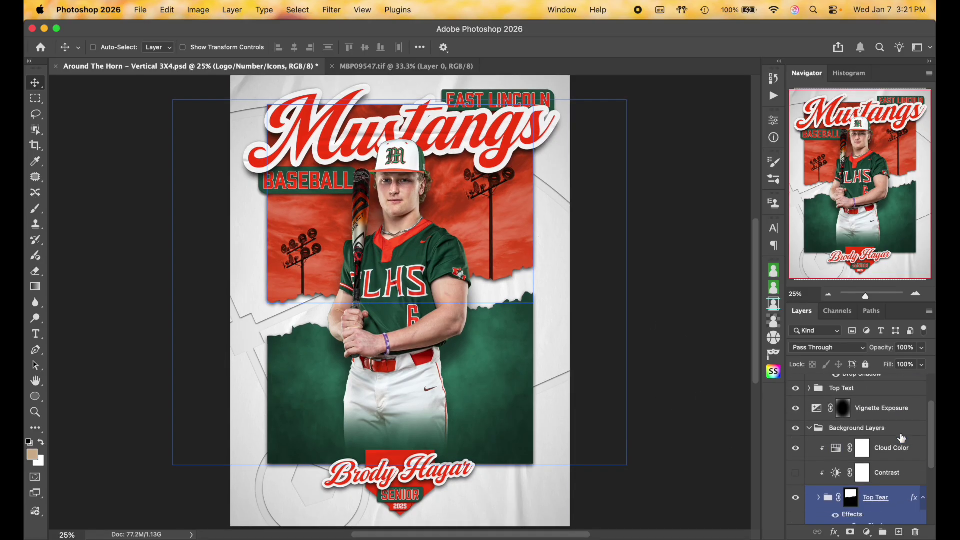
left_click(810, 410)
left_click(808, 410)
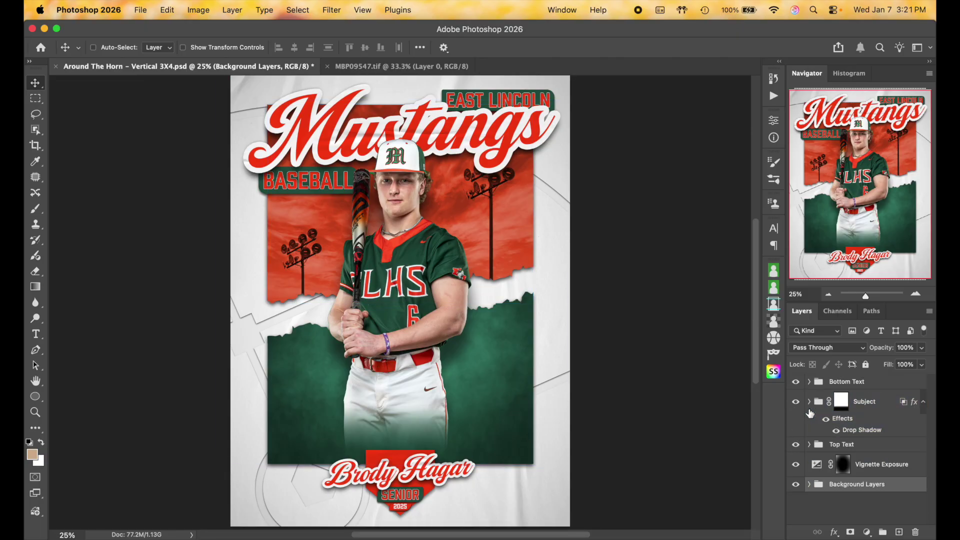
Select each group in turn: Subject, Bottom Text, Top Text, Vignette Exposure, Background Layers
left_click(844, 416)
left_click(872, 390)
left_click(874, 401)
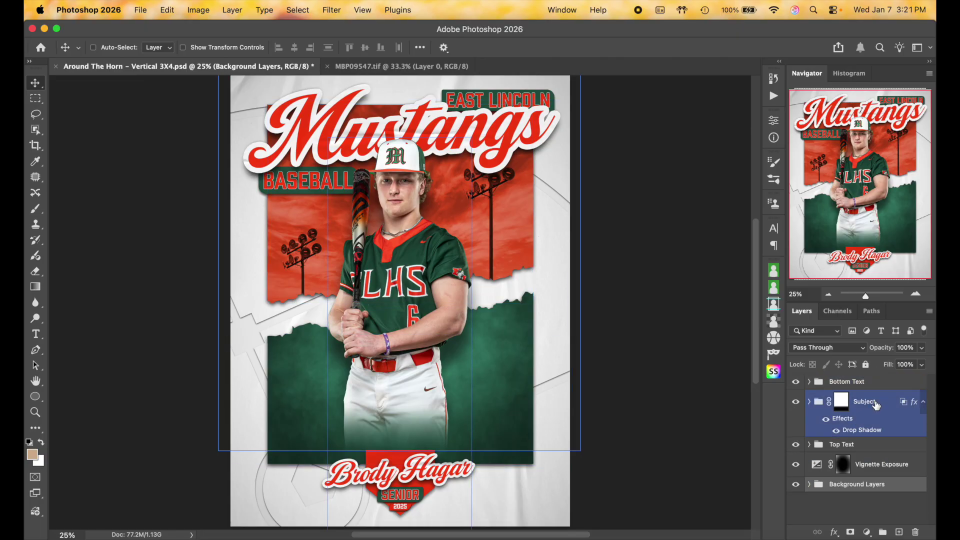
left_click(893, 444)
left_click(903, 462)
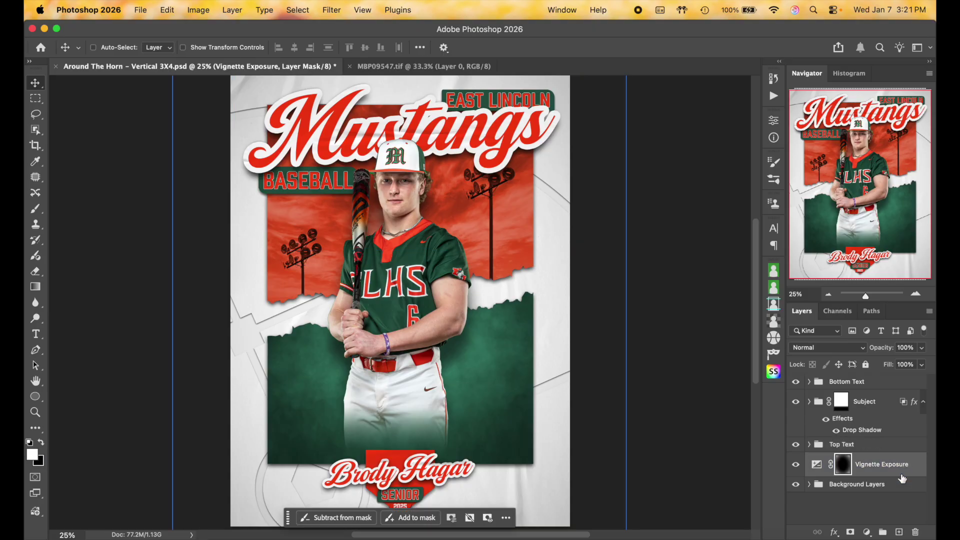
left_click(900, 484)
left_click(880, 408)
left_click(880, 384)
Toggle the bottom name text and the player photo group off and back on
left_click(796, 383)
left_click(796, 382)
left_click(796, 382)
left_click(795, 383)
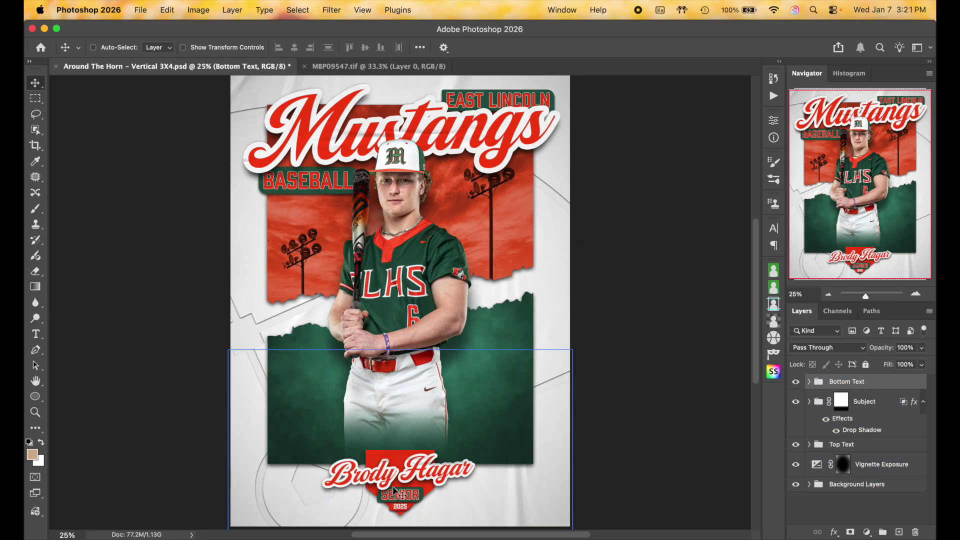
left_click(827, 403)
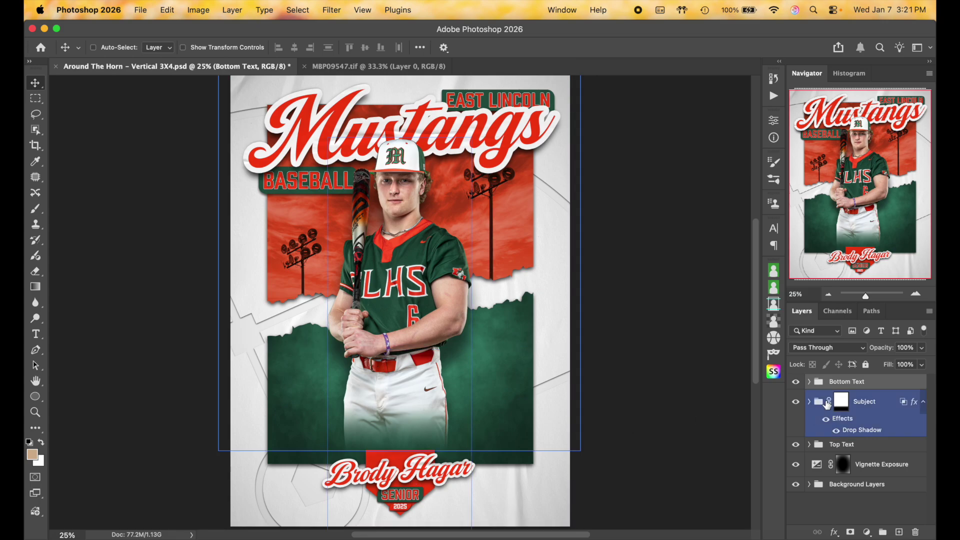
left_click(809, 381)
left_click(809, 381)
left_click(795, 402)
left_click(795, 401)
Toggle the Mustangs title text in the Top Text group off and back on
left_click(802, 447)
left_click(796, 445)
left_click(795, 445)
left_click(795, 445)
left_click(795, 446)
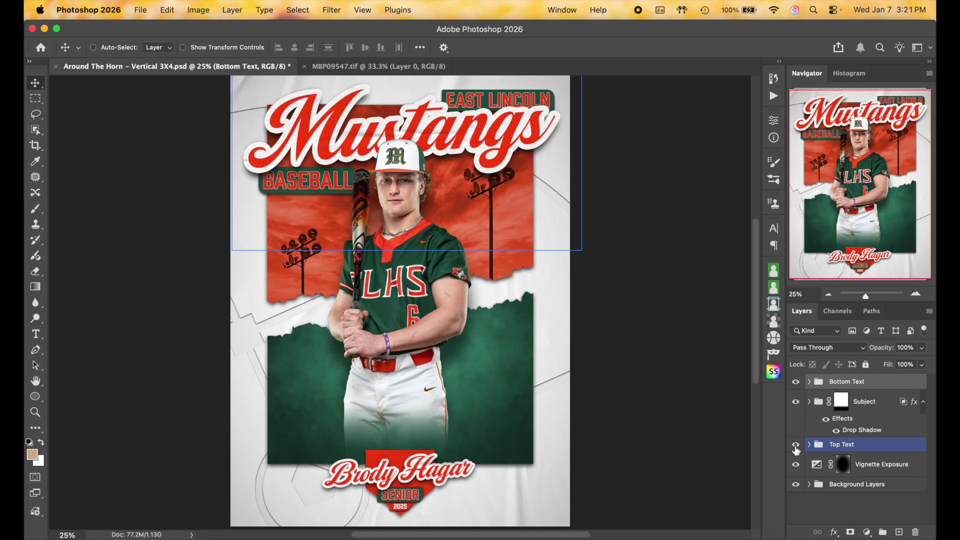
Compare the vignette and background artwork off and on, leaving both visible
left_click(802, 468)
left_click(795, 465)
left_click(796, 465)
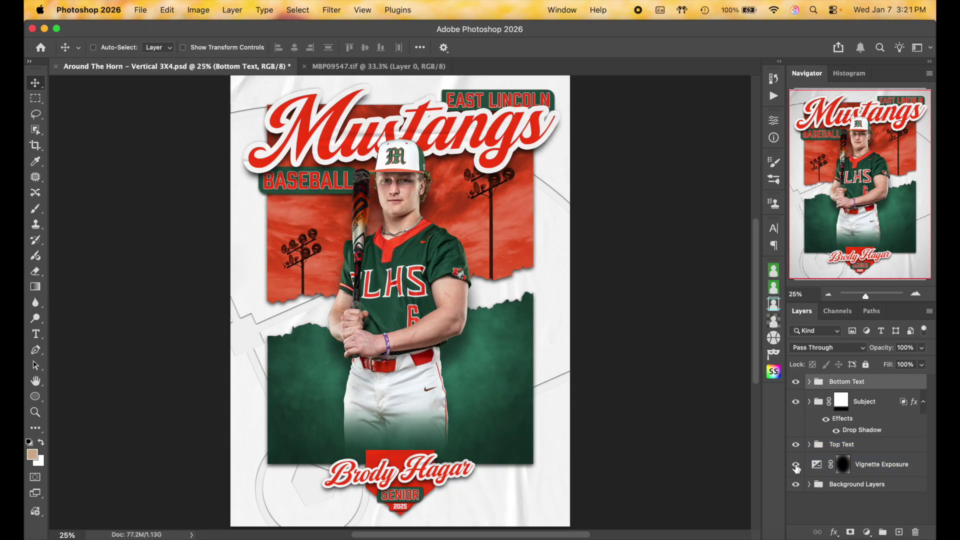
left_click(795, 465)
left_click(796, 465)
left_click(796, 466)
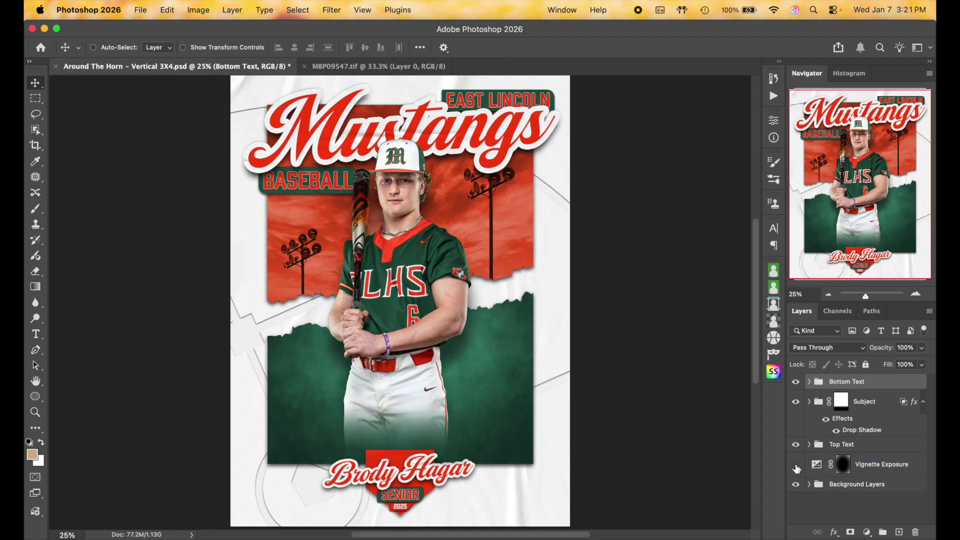
left_click(796, 466)
left_click(796, 483)
left_click(796, 483)
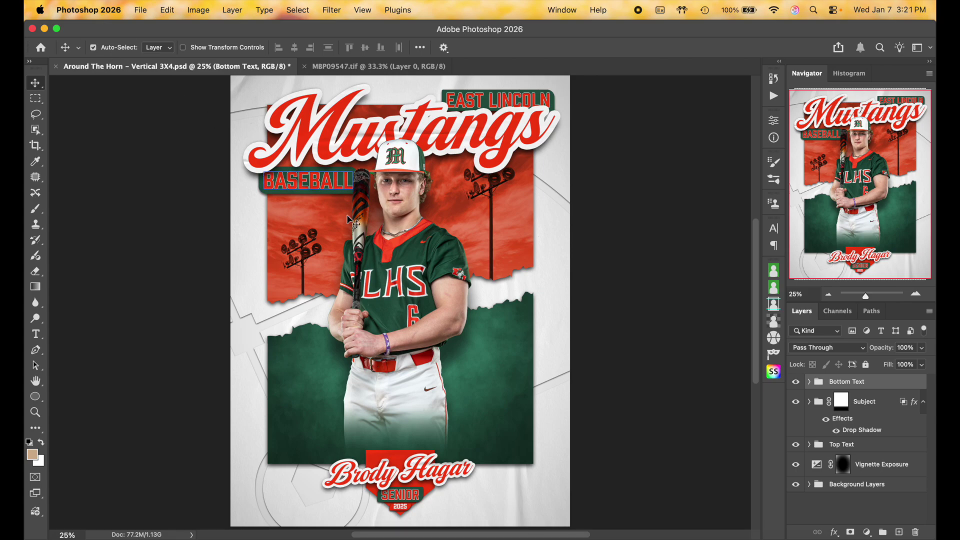
Toggle the sample player photo off and on, then select the Subject group
left_click(397, 260)
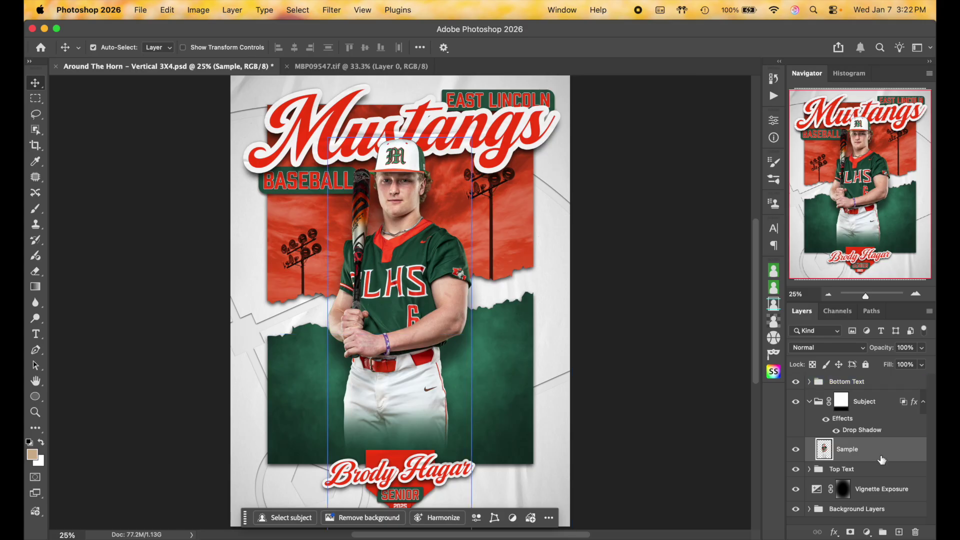
left_click(796, 451)
left_click(797, 451)
left_click(796, 451)
left_click(796, 450)
left_click(507, 180)
Copy the boy's photo from MBP09547.tif and paste it into the poster
left_click(371, 65)
left_click(461, 254)
left_click(165, 66)
key("super")
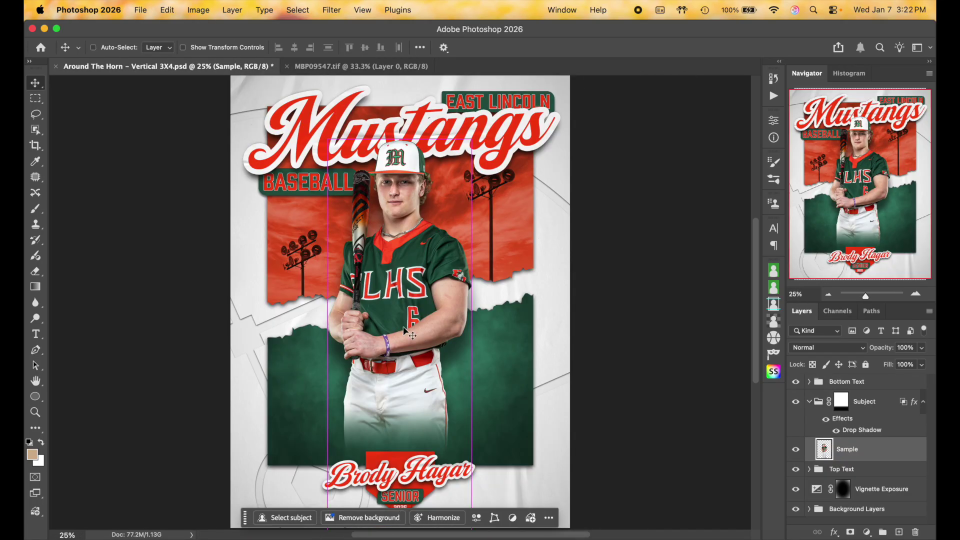
key("super+v")
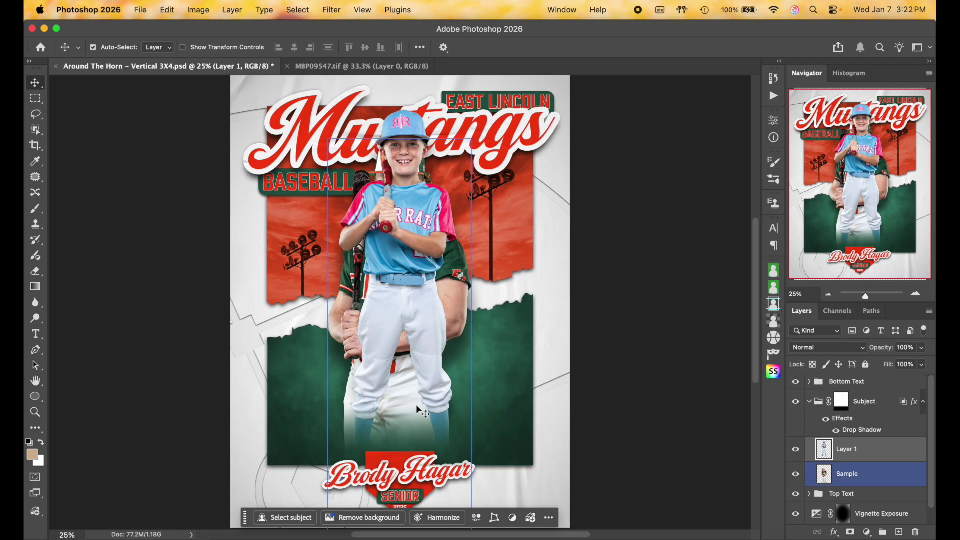
Scale the boy to 128.71%, nudge him right, and hide the Sample layer
key("super+t")
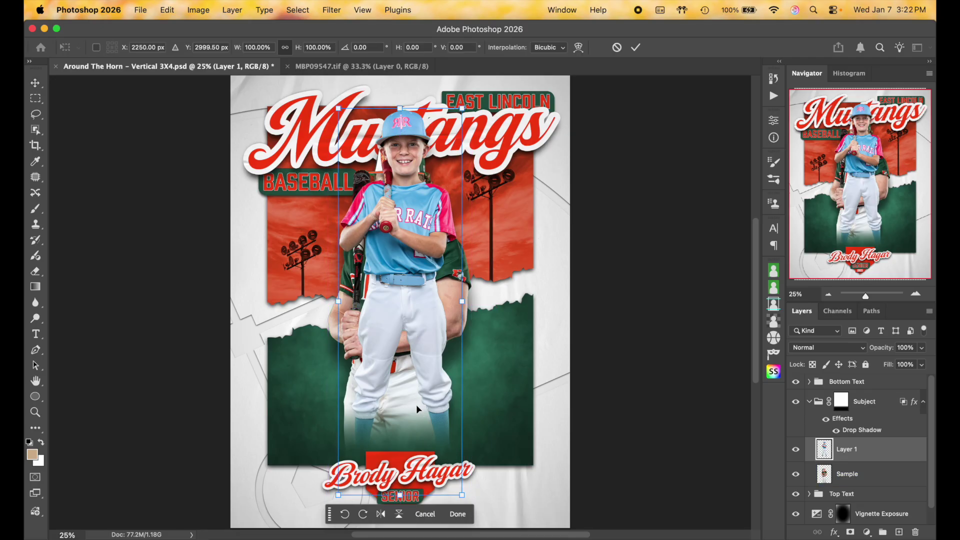
left_click_drag(461, 301, 435, 376)
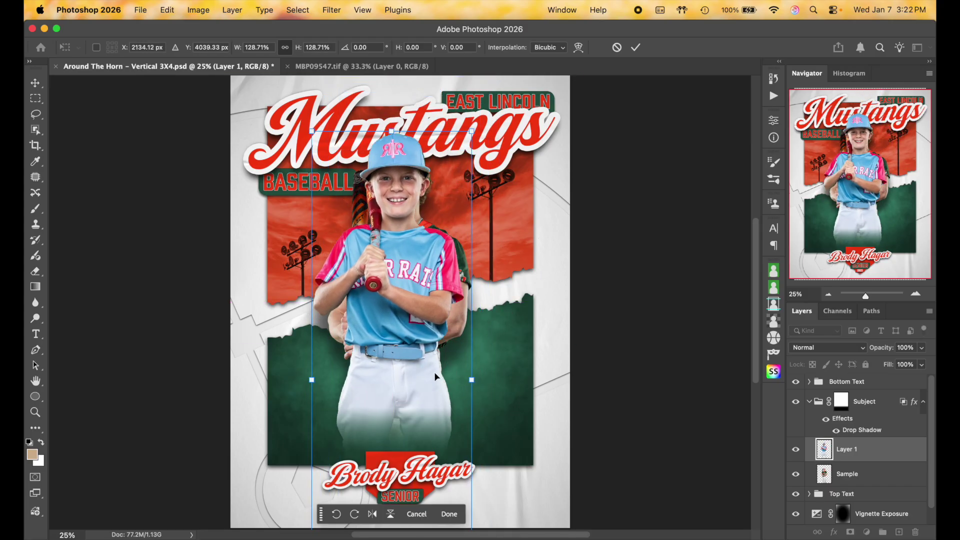
key("shift+Right")
key("shift+Right")
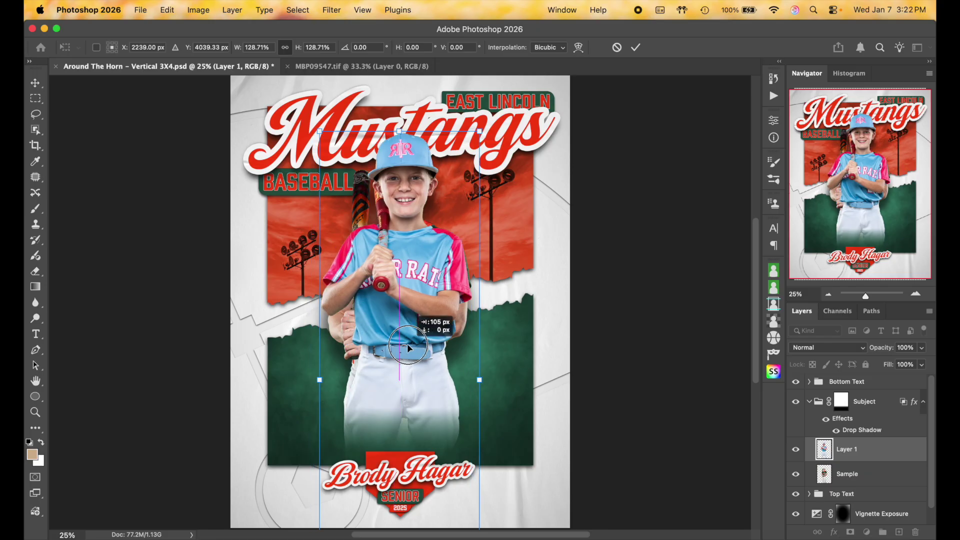
key("Return")
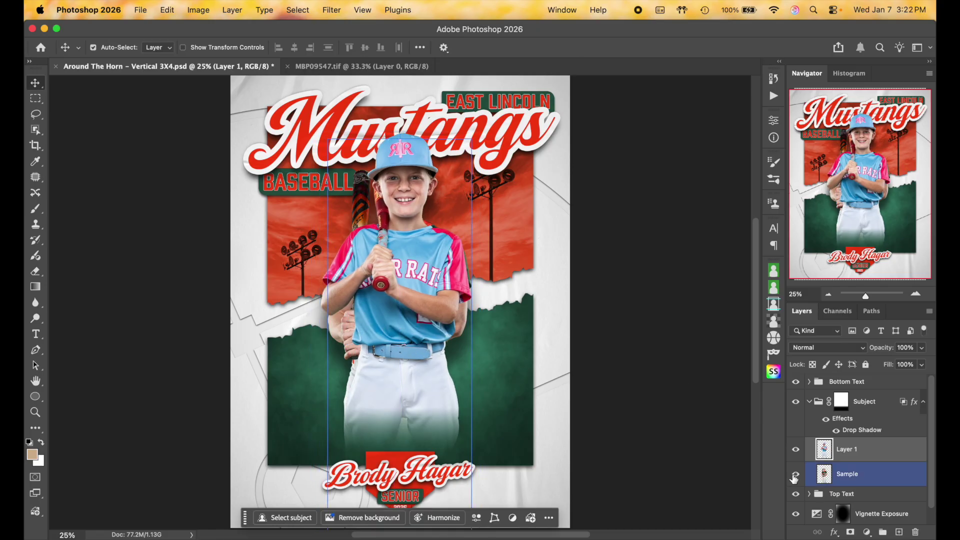
left_click(795, 473)
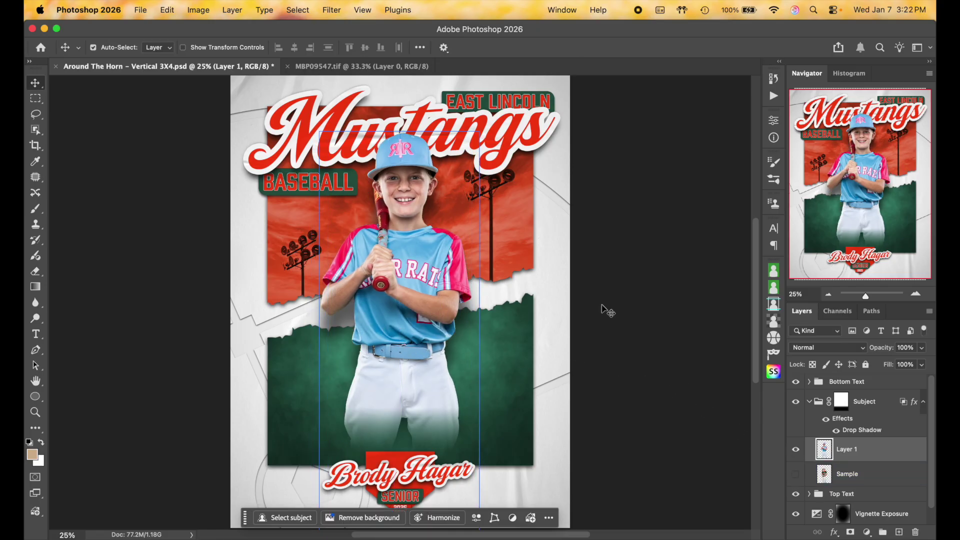
scroll(880, 439, "down", 1)
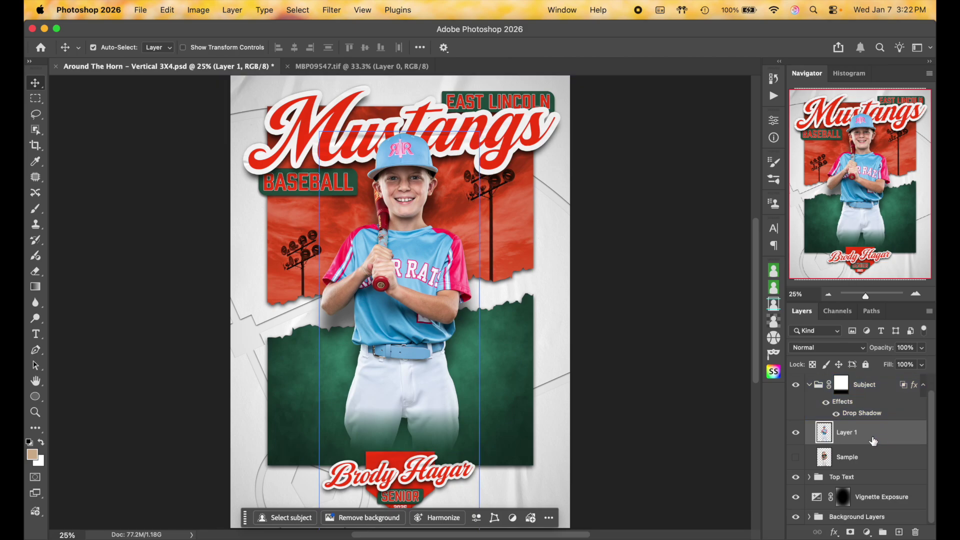
left_click(809, 386)
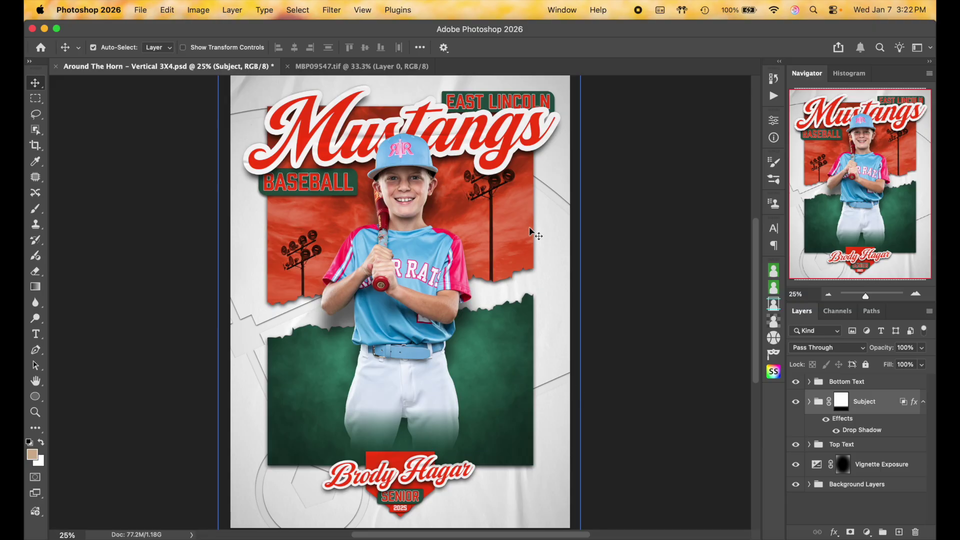
Replace the Mustangs title text with 'River Rats' and commit it
left_click(874, 465)
left_click(855, 445)
left_click(809, 445)
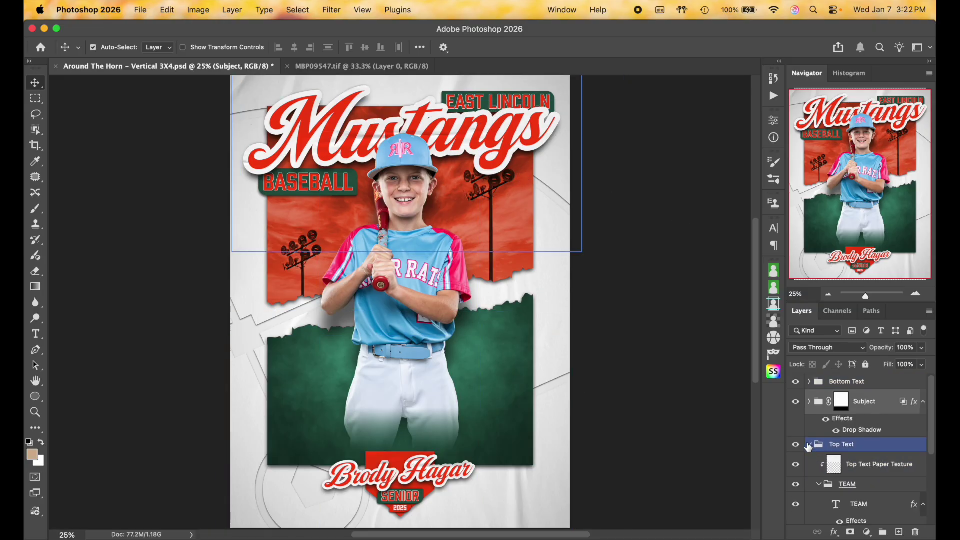
left_click(879, 454, "super")
left_click(36, 337)
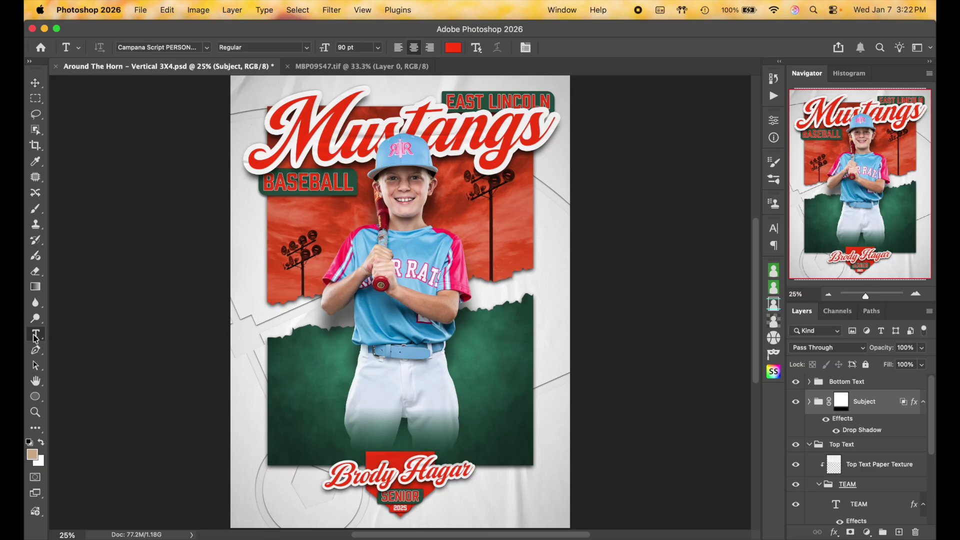
left_click(364, 135)
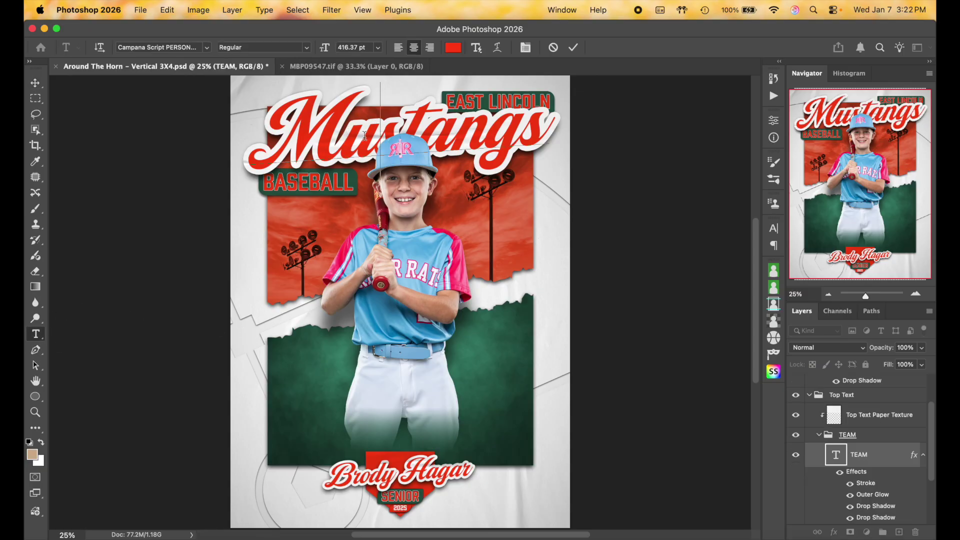
double_click(365, 135)
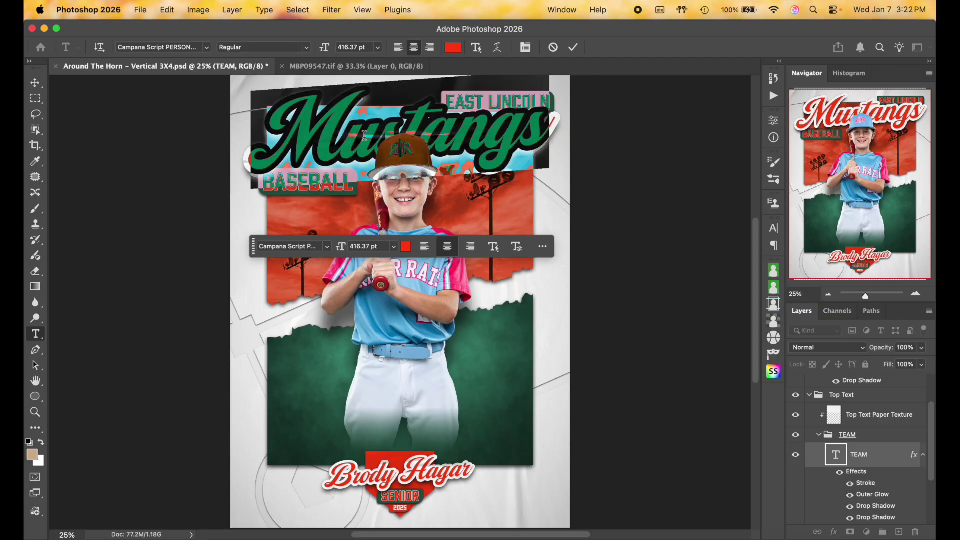
type("River")
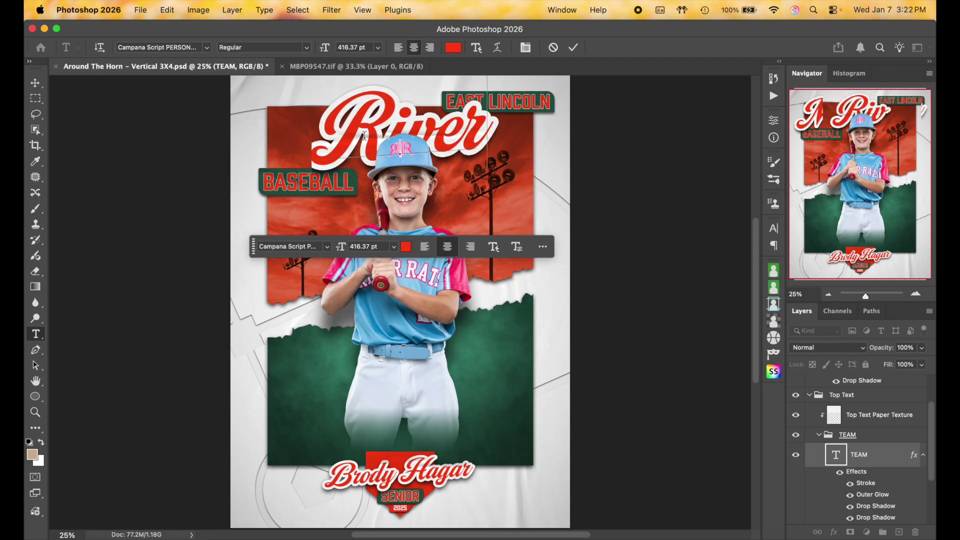
type(" Rats")
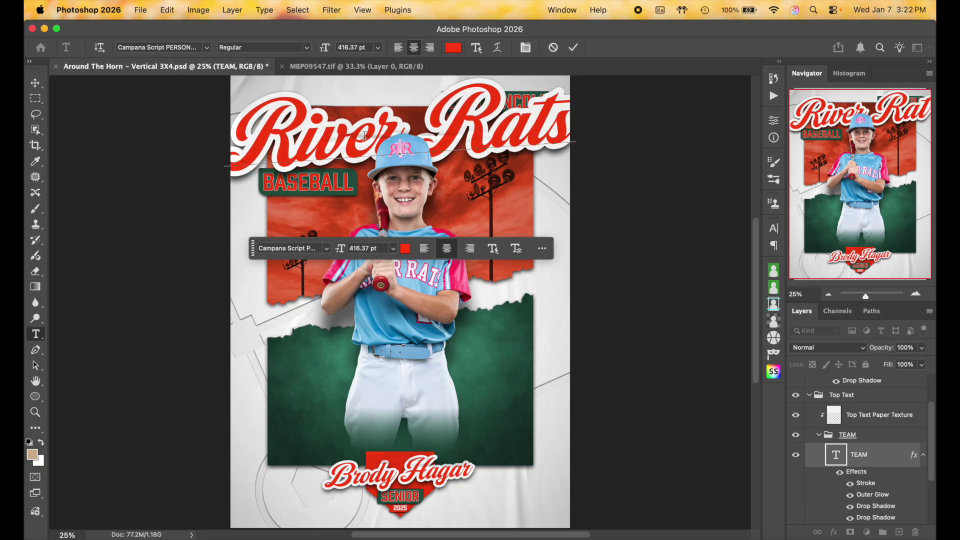
left_click_drag(420, 115, 427, 114)
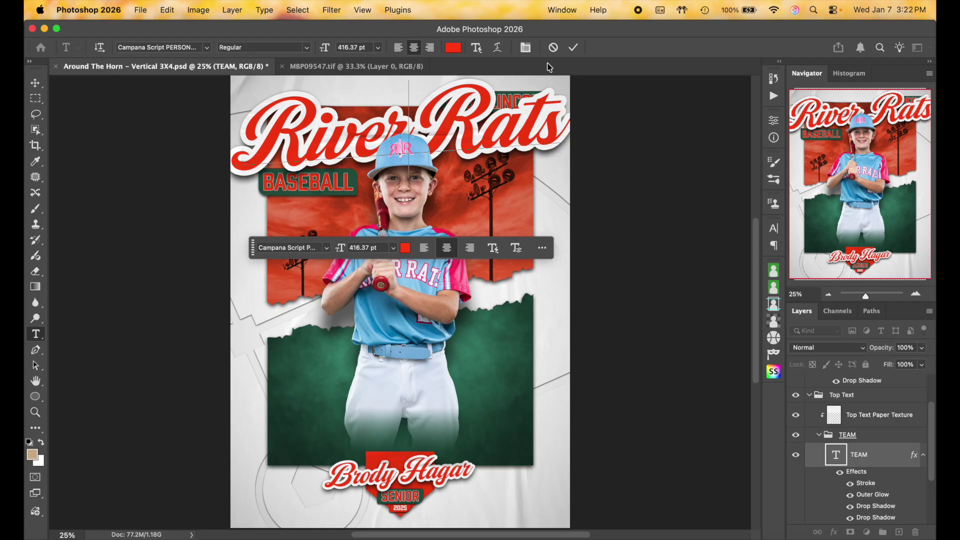
left_click(573, 47)
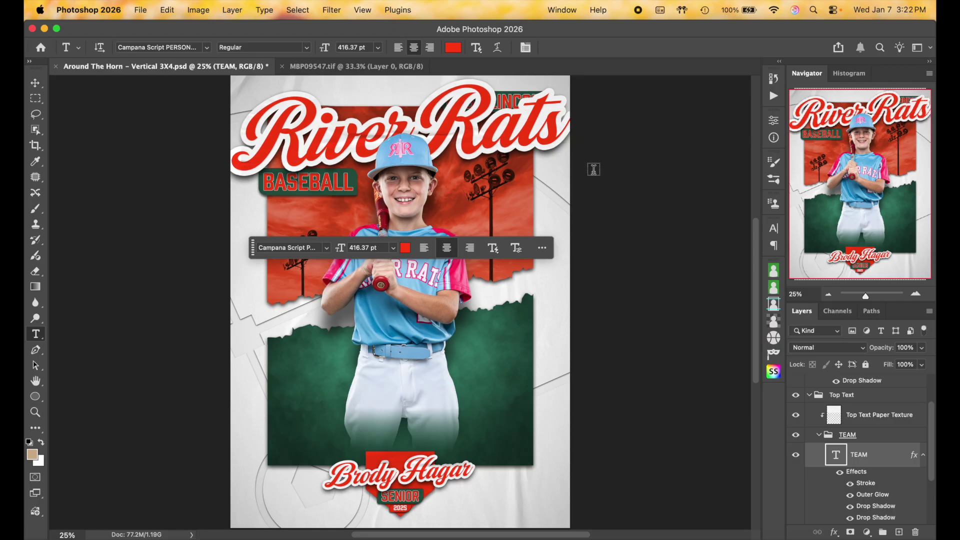
Scale the River Rats title down slightly, to about 91.44%
key("super+t")
mouse_move(405, 217)
left_mouse_down()
mouse_move(401, 228)
mouse_move(402, 203)
left_mouse_up()
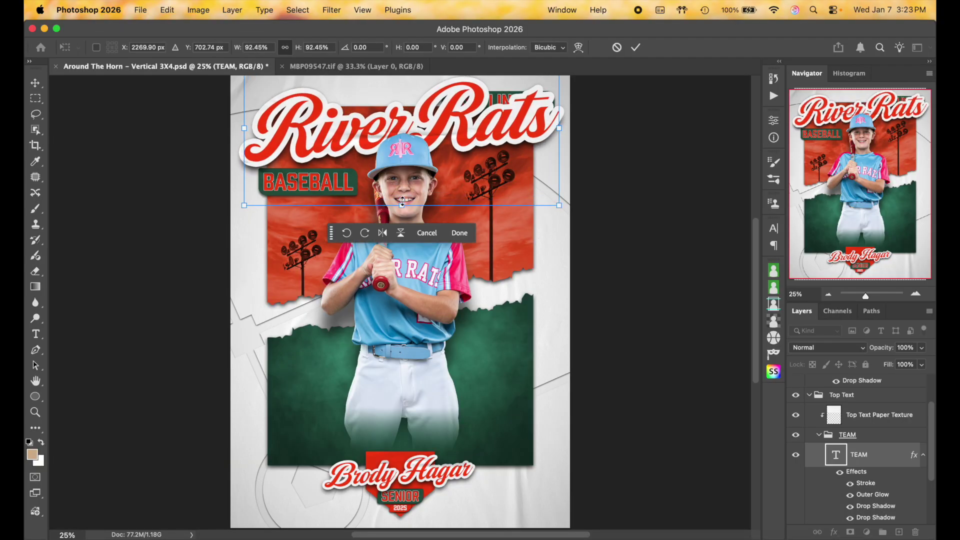
left_click_drag(560, 206, 557, 206)
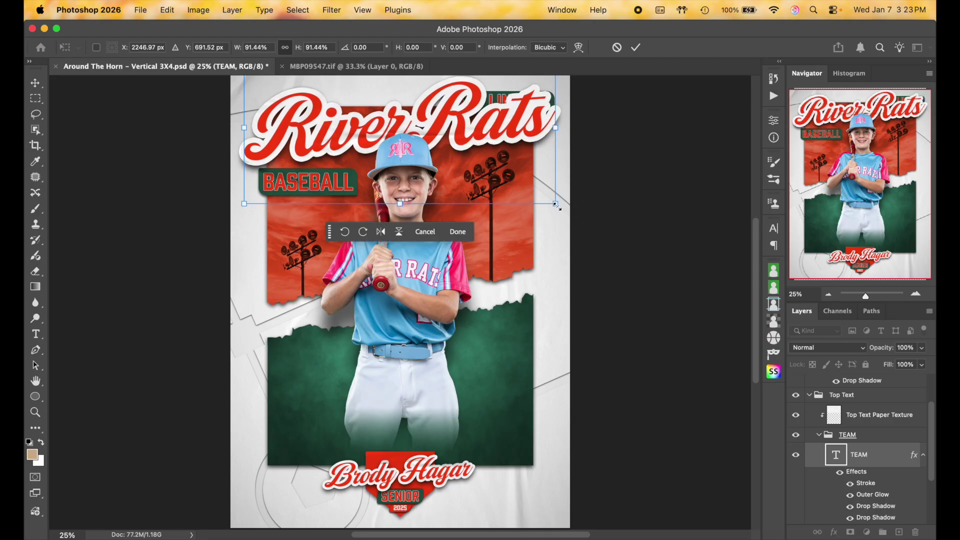
left_click(636, 47)
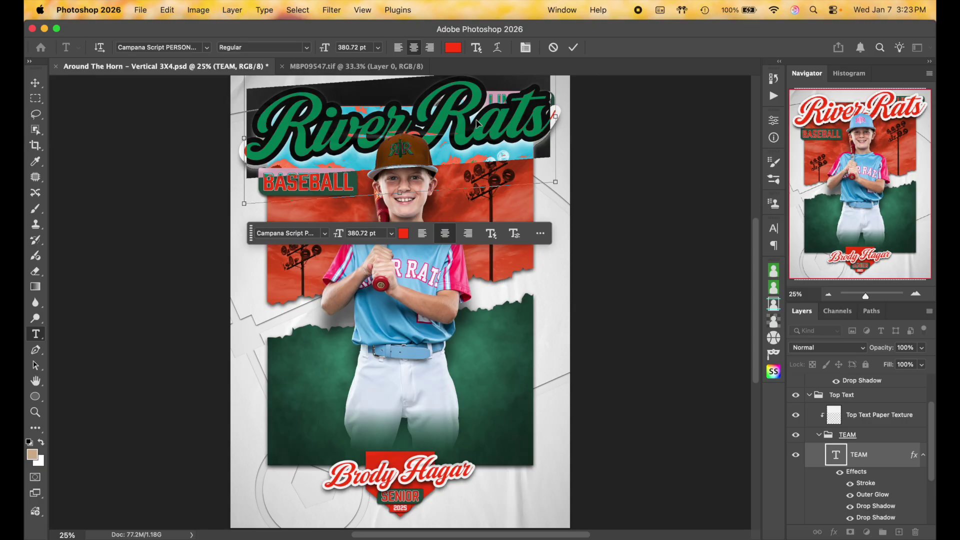
Sample the pink jersey sleeve and set the River Rats title colour to ff3369
left_click(452, 47)
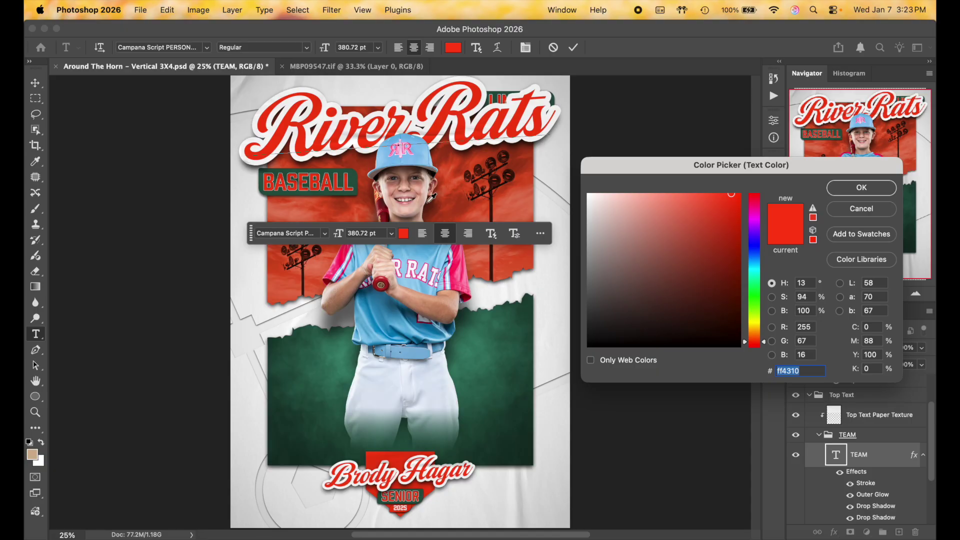
left_click(458, 264)
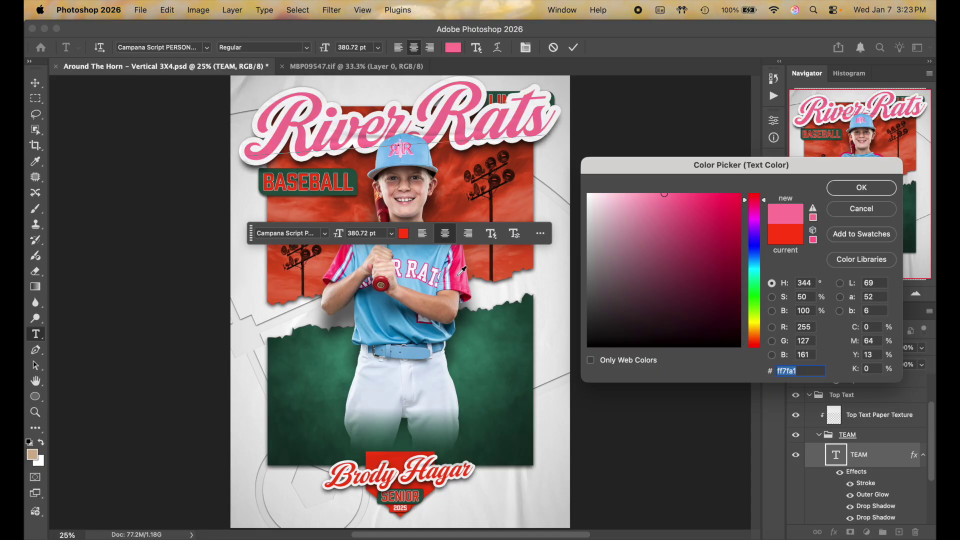
left_click(458, 261)
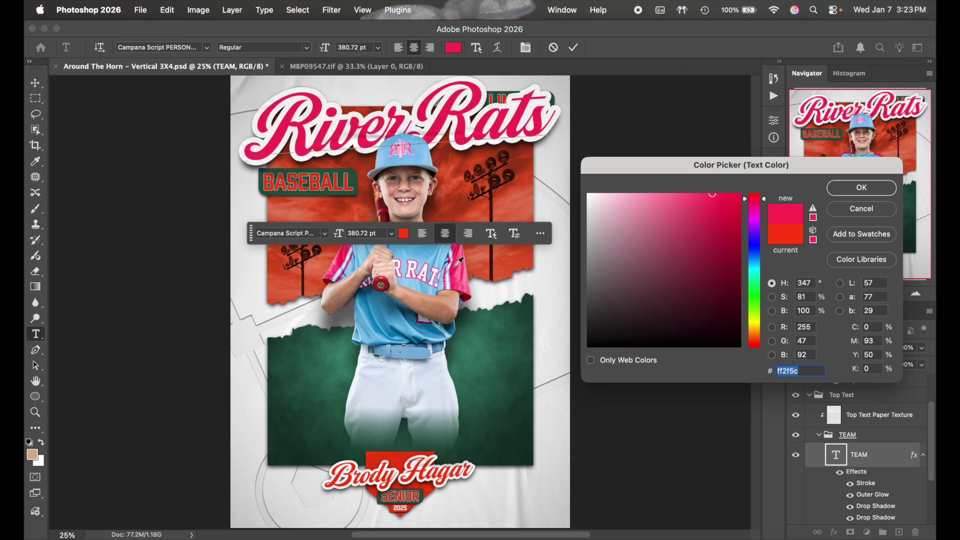
left_click(345, 252)
left_click(458, 261)
left_click(469, 276)
left_click(466, 269)
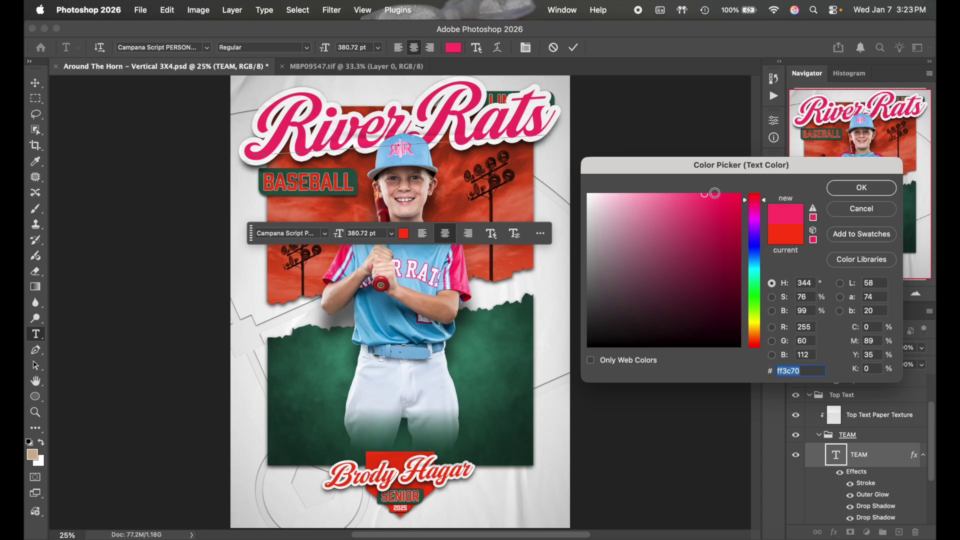
left_click(710, 194)
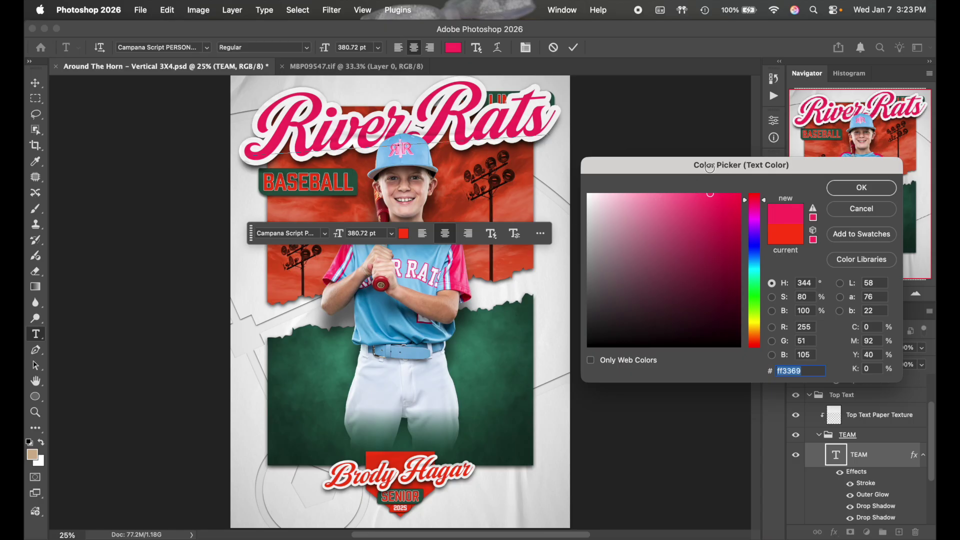
left_click_drag(746, 172, 694, 166)
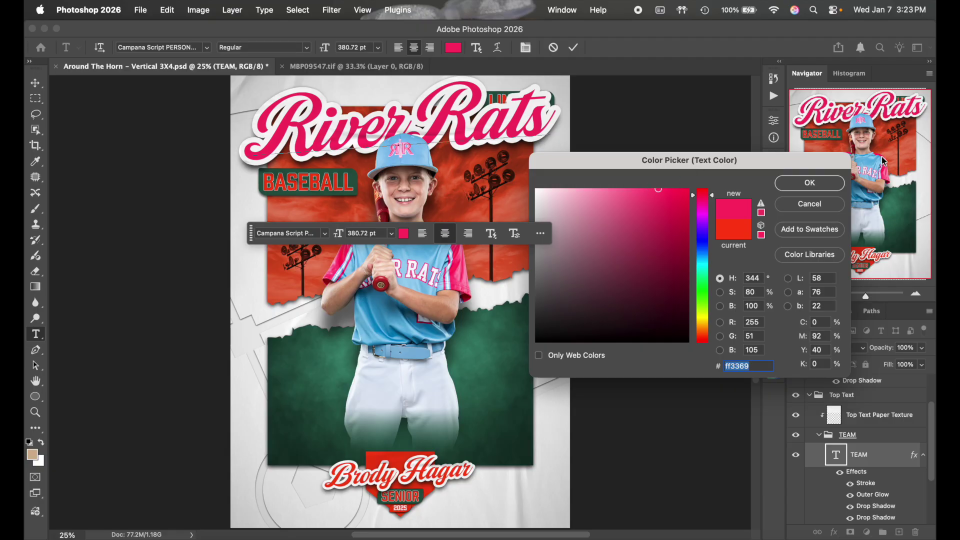
left_click(826, 185)
left_click(573, 47)
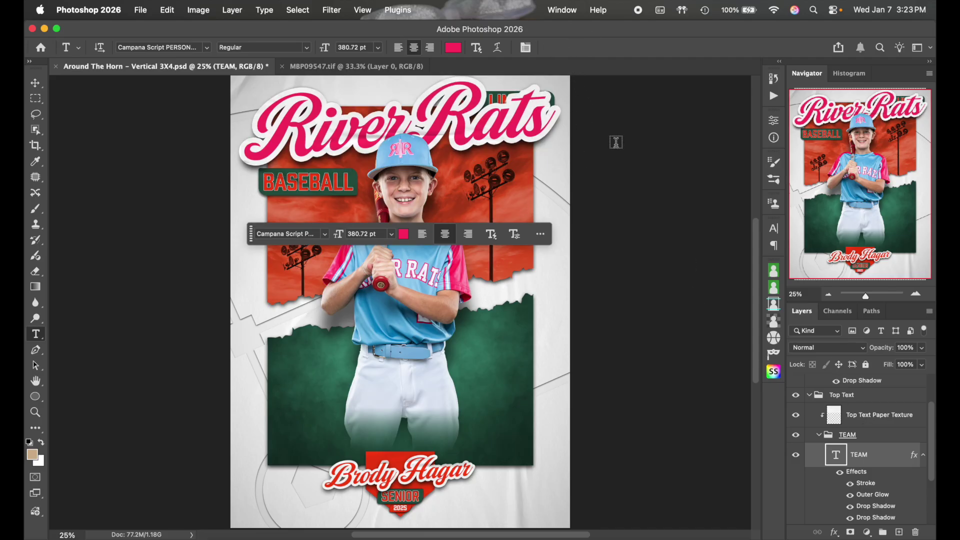
Move the SPORT layer above Text Bar, then select both layers together
scroll(878, 457, "down", 3)
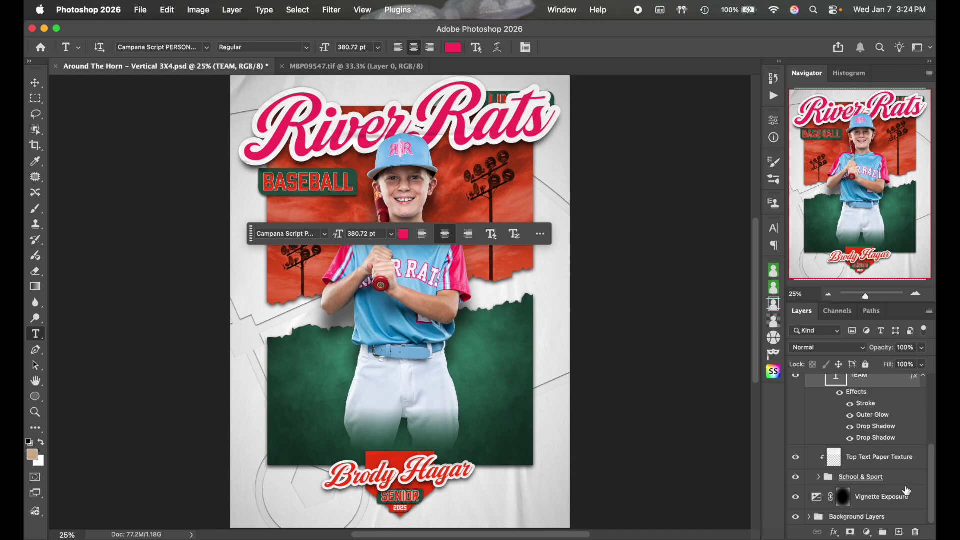
left_click(320, 183)
left_click(574, 47)
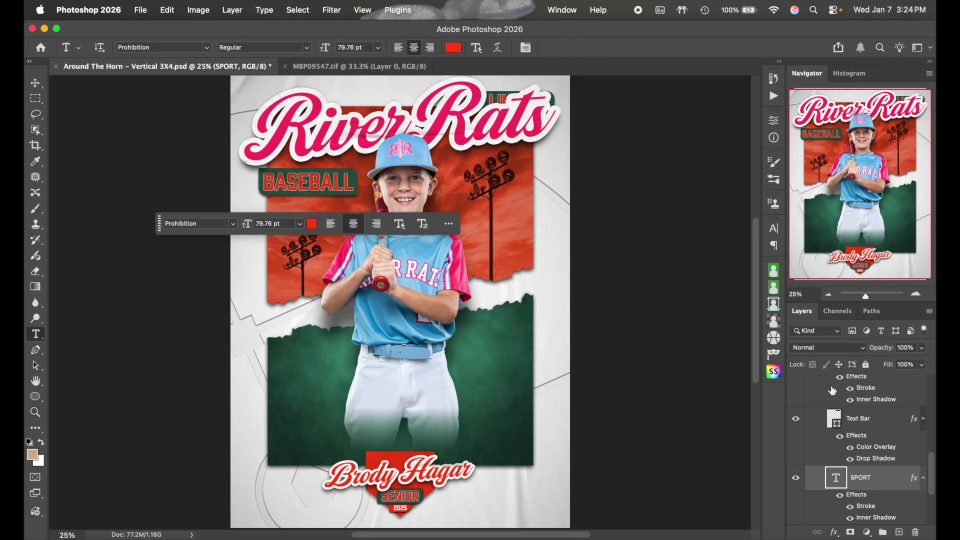
key("super+bracketright")
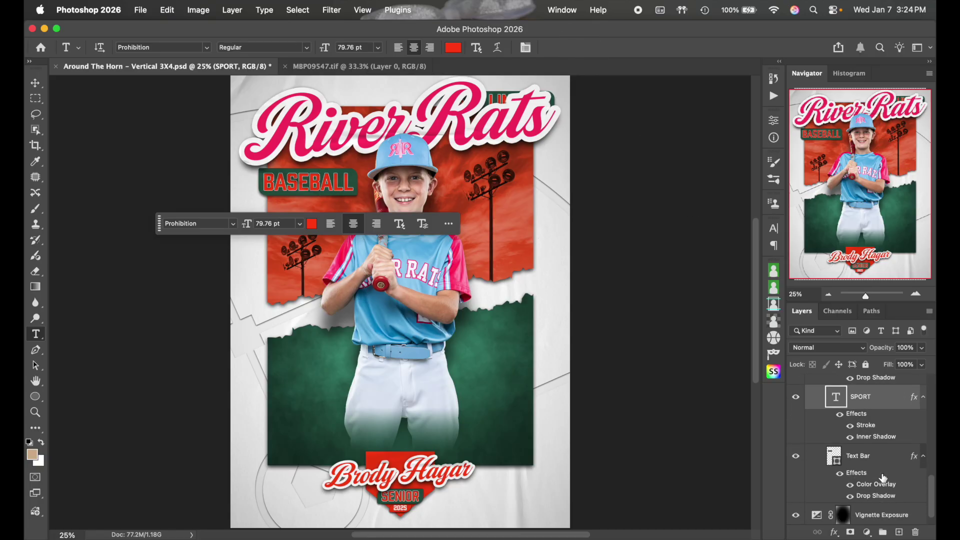
left_click(879, 460, "shift")
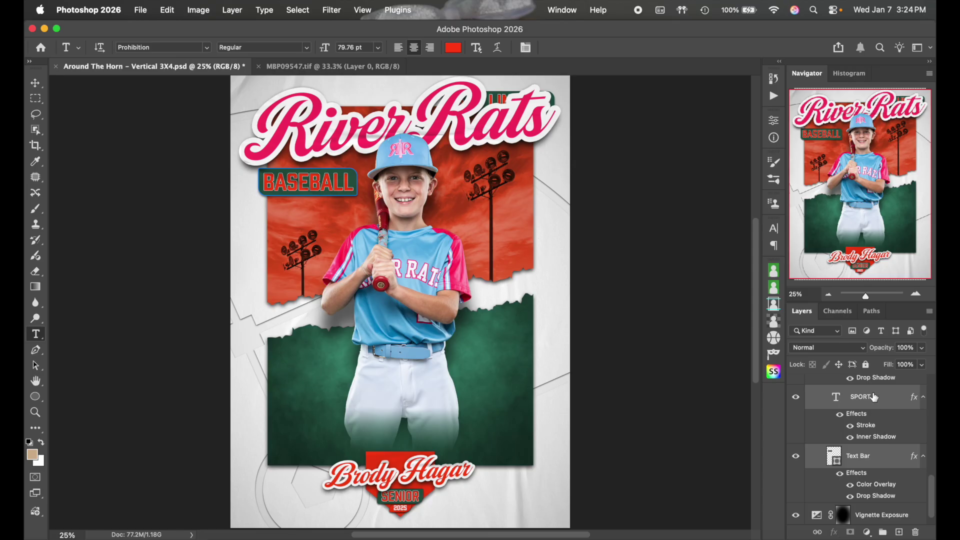
left_click(881, 457, "shift")
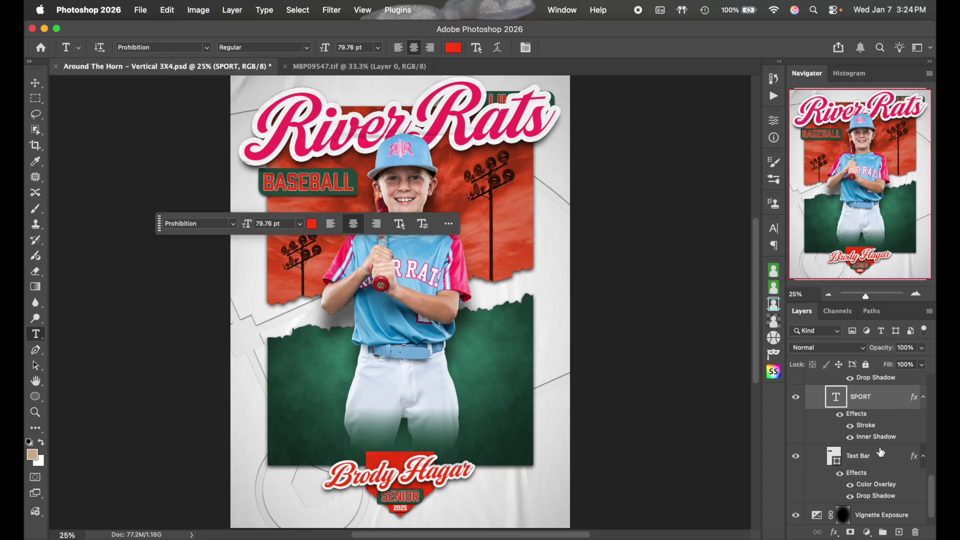
left_click(877, 457, "shift")
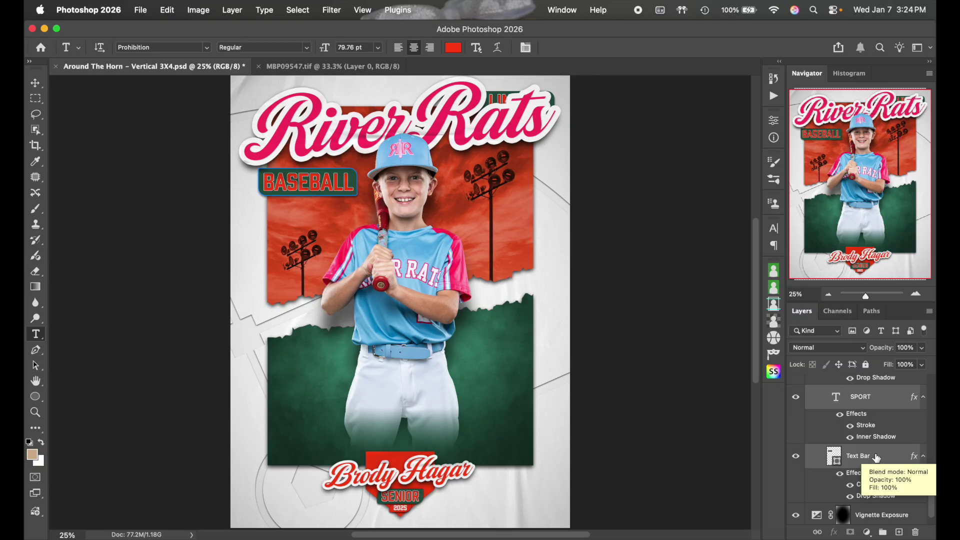
Nudge the BASEBALL bar and text slightly upward
key("super+t")
key("Up")
key("Up")
key("Up")
key("Up")
key("Up")
key("Up")
key("Up")
key("Up")
key("Up")
key("Up")
key("Up")
key("Up")
key("Up")
key("Up")
key("Up")
key("Up")
key("Up")
key("Up")
key("Up")
key("Up")
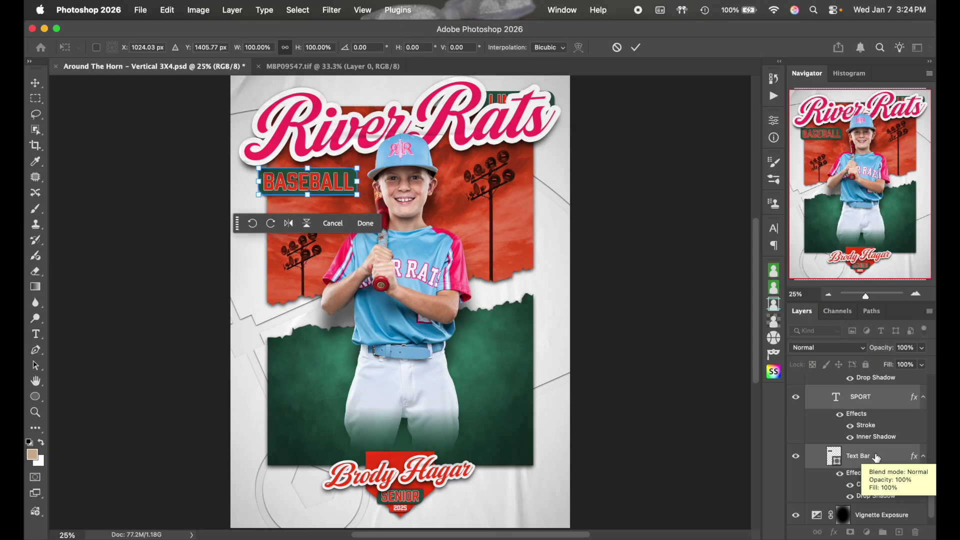
key("Up")
key("Up")
key("Up")
key("Up")
key("Up")
key("Up")
key("Up")
key("Up")
key("Up")
key("Up")
key("Up")
key("Up")
key("Up")
key("Up")
key("Up")
key("Up")
key("Up")
key("Up")
key("Up")
key("Up")
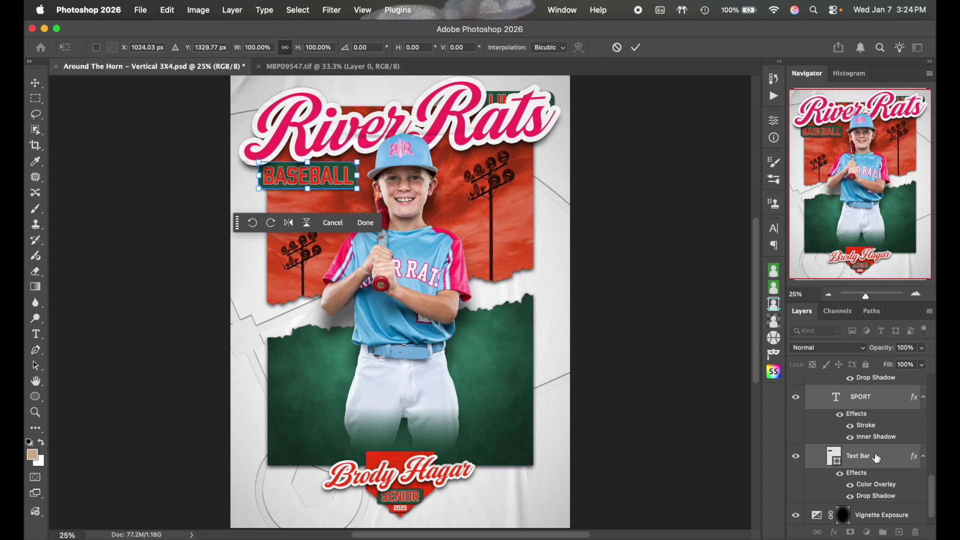
key("Down")
key("Down")
key("Down")
key("Down")
key("Down")
key("Down")
key("Down")
key("Down")
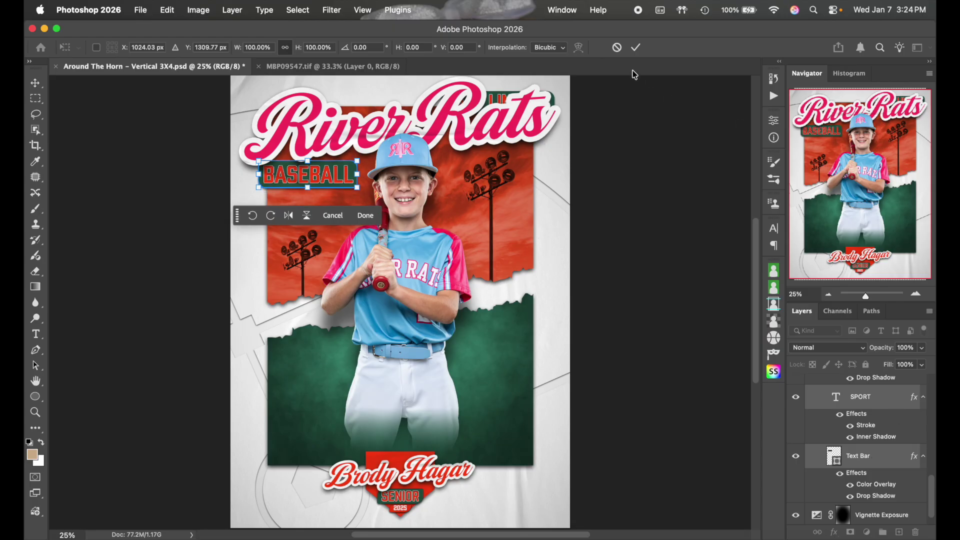
left_click(635, 47)
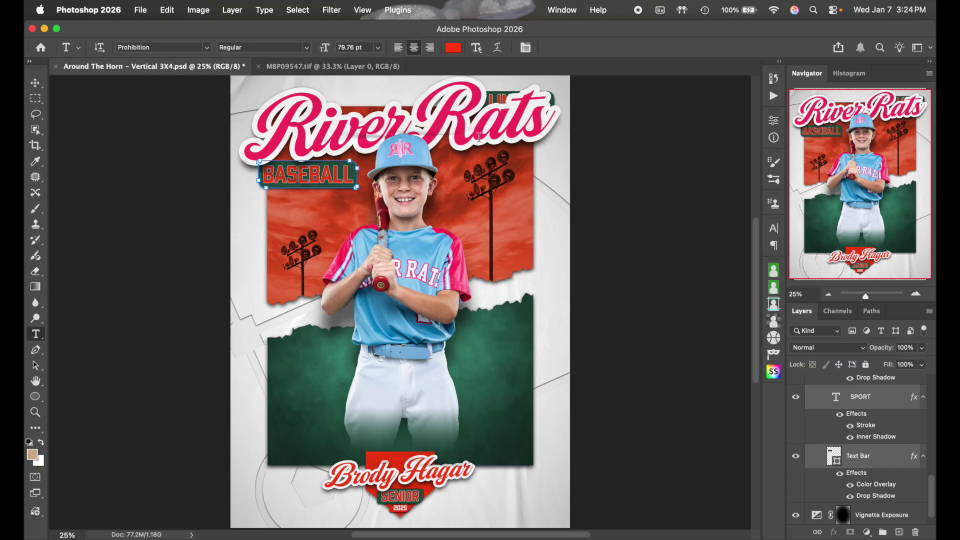
Set the BASEBALL lettering to pink ff3369
left_click(871, 460)
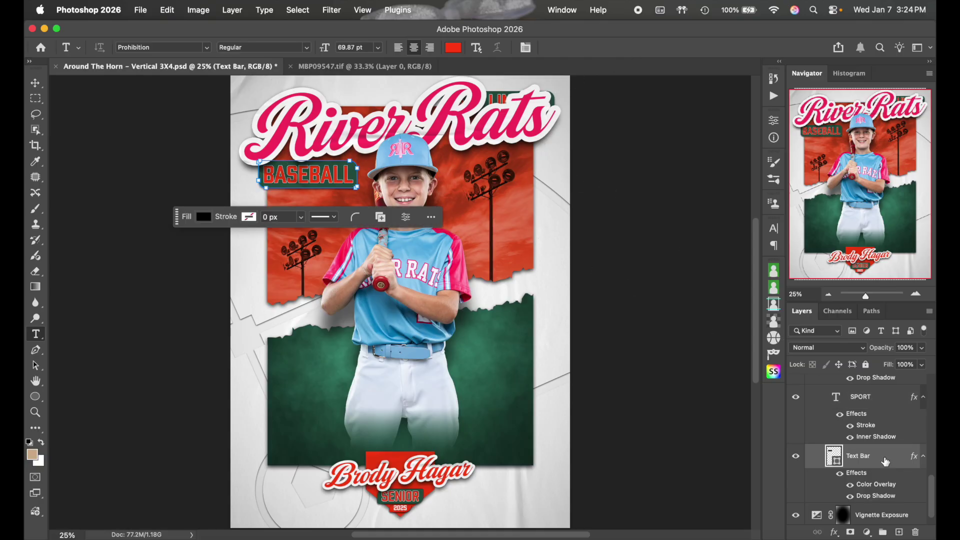
left_click(876, 398)
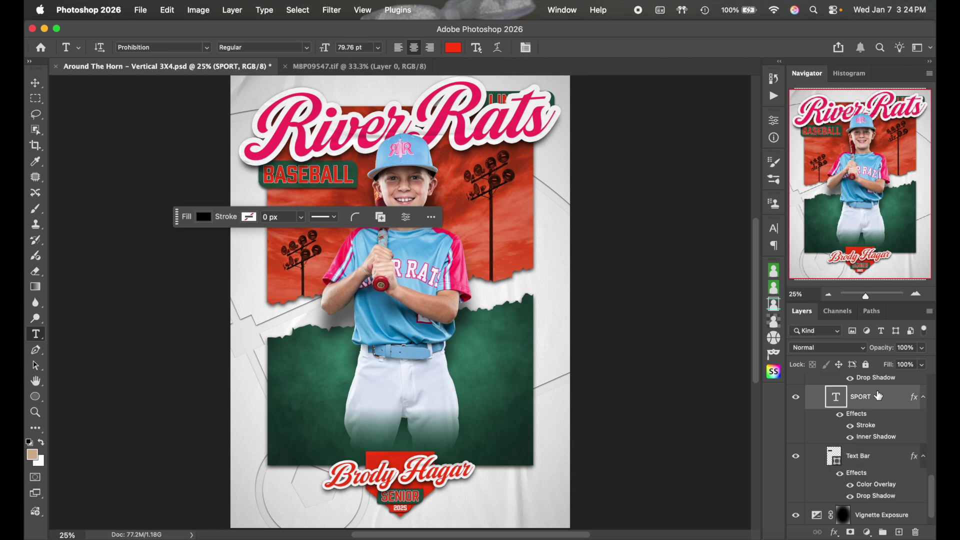
double_click(310, 170)
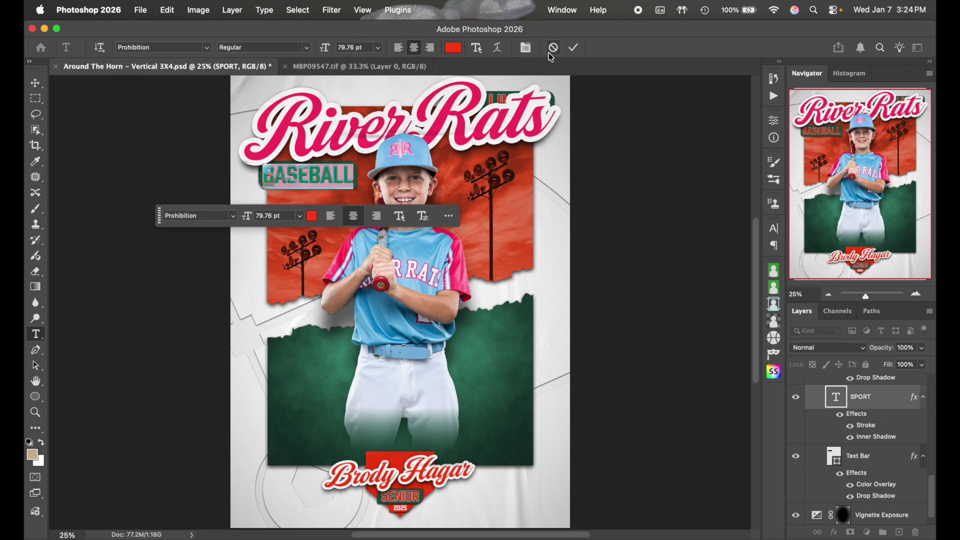
left_click(575, 48)
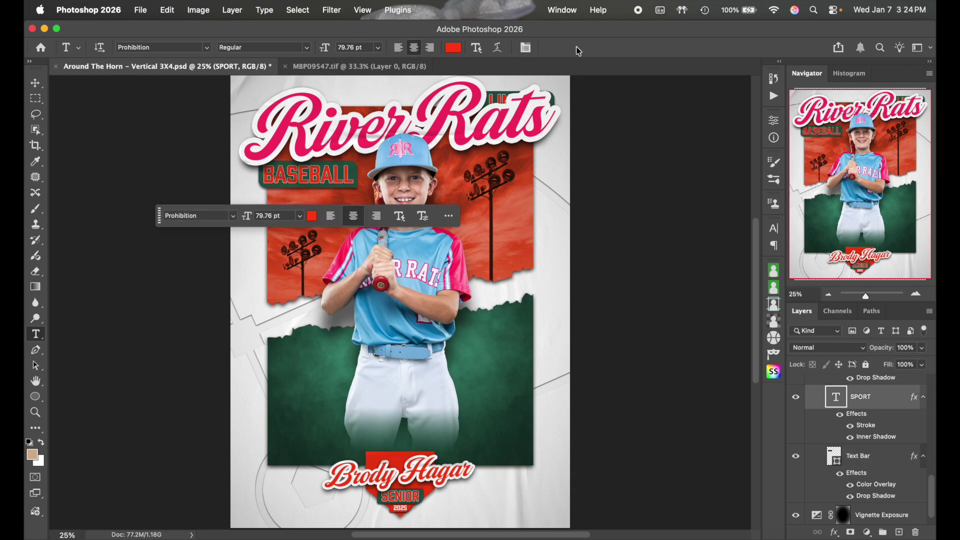
double_click(340, 170)
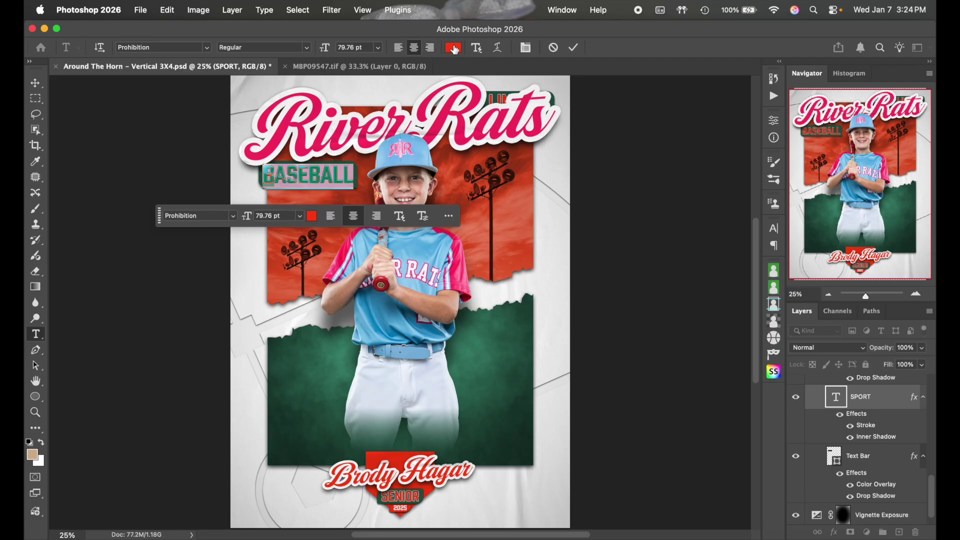
left_click(453, 48)
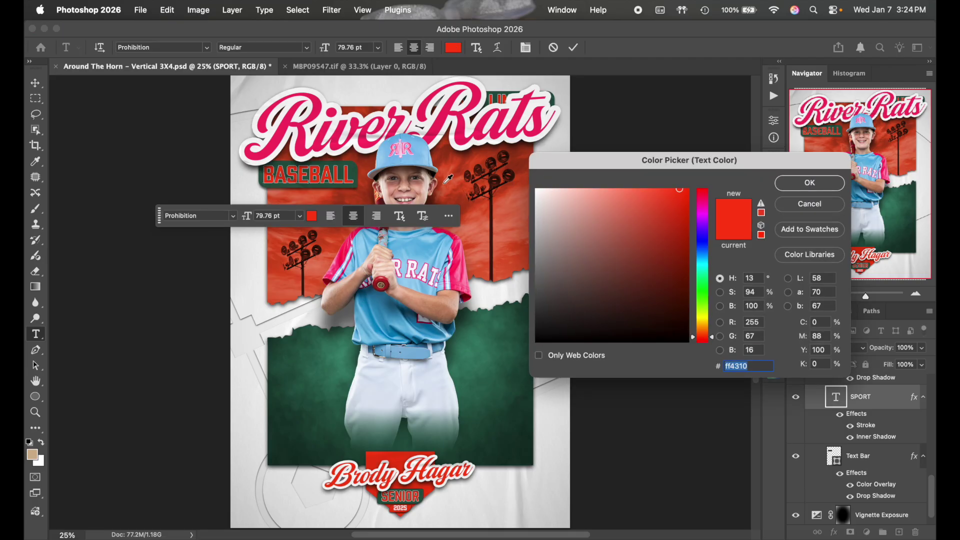
type("ff3369")
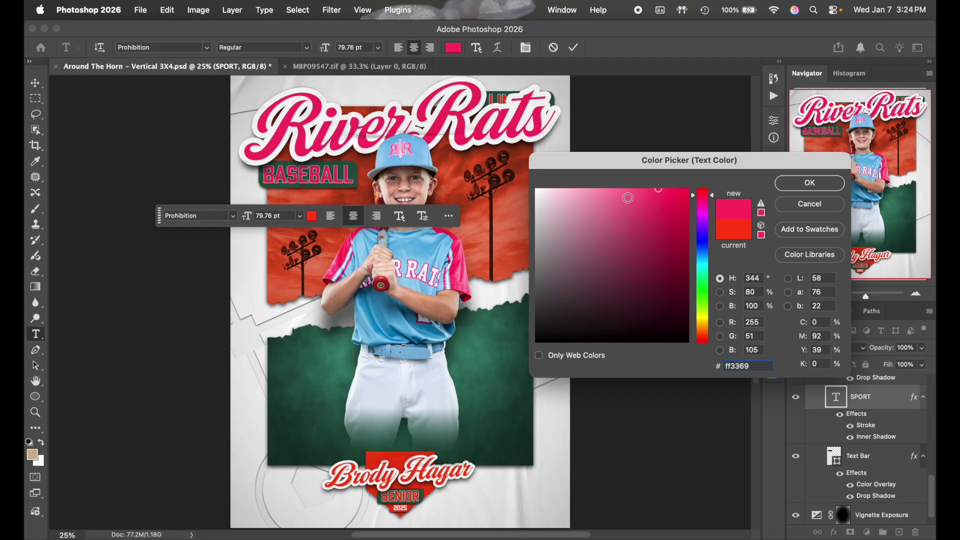
left_click(788, 183)
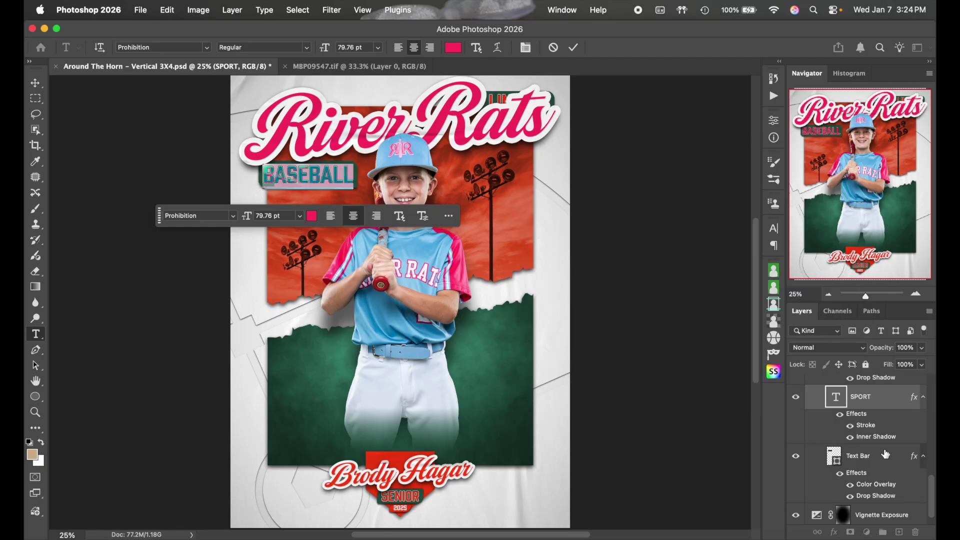
left_click(884, 451)
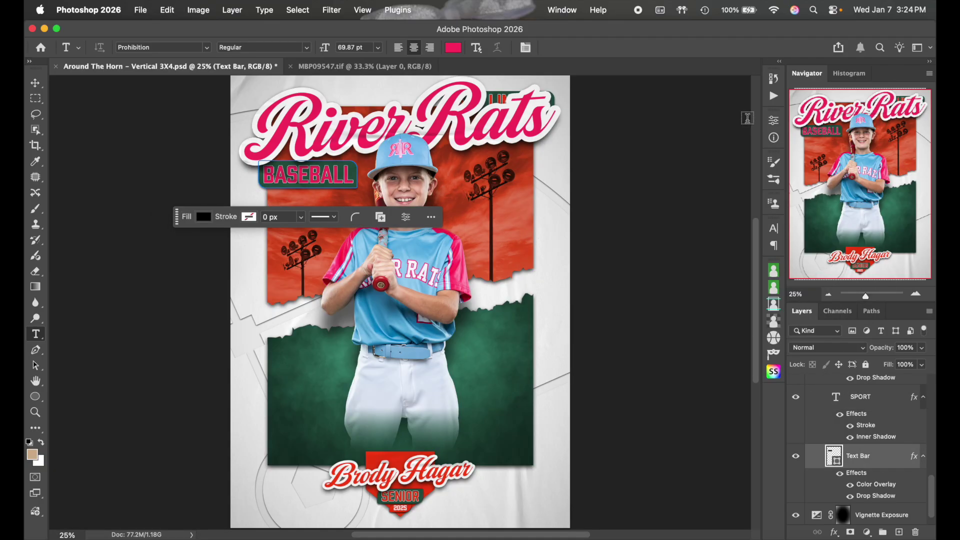
Give the Text Bar a Color Overlay of the jersey's light blue, 5db6e5
double_click(886, 463)
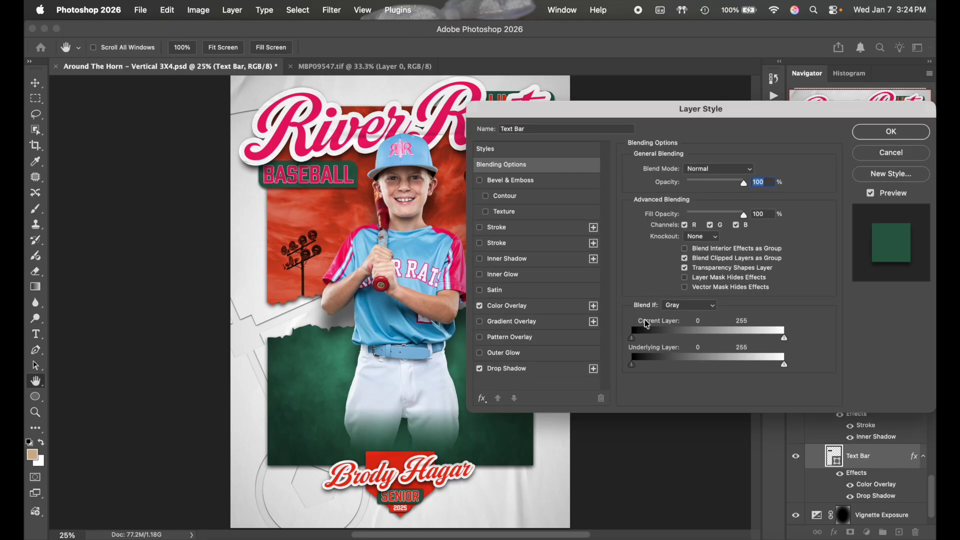
left_click(546, 312)
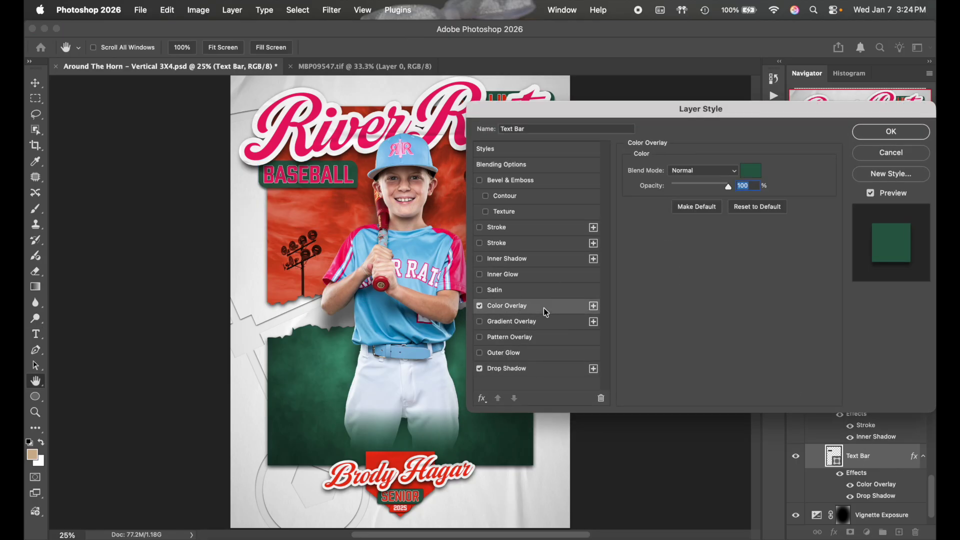
left_click(751, 171)
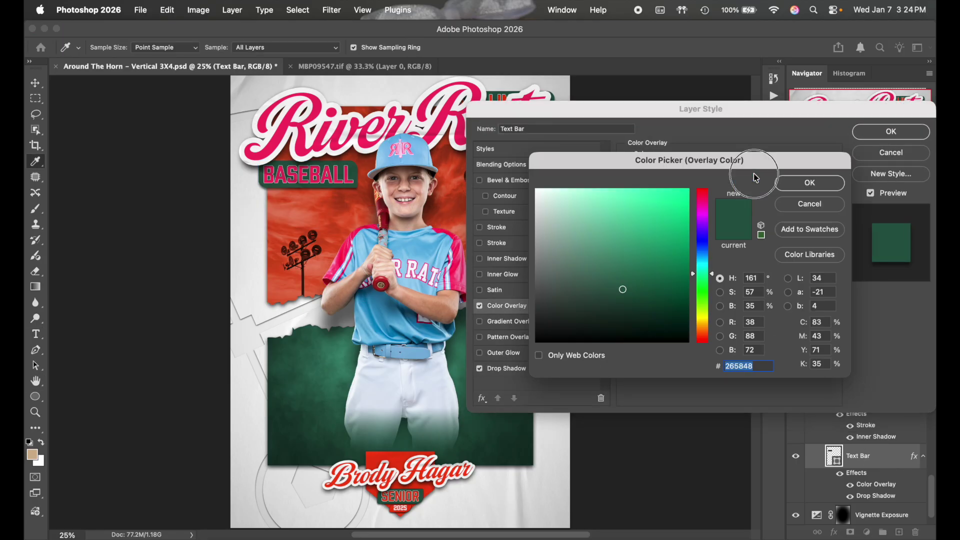
left_click(419, 242)
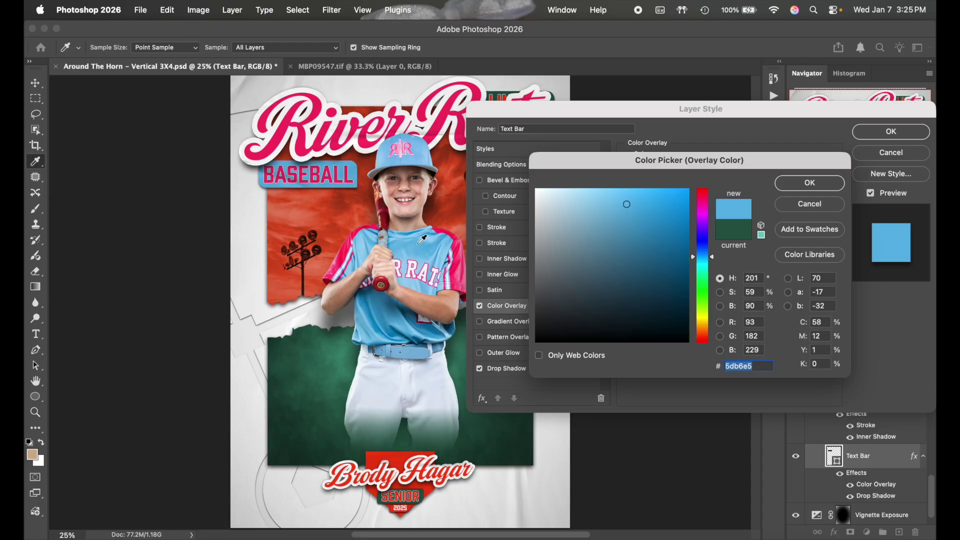
left_click(809, 184)
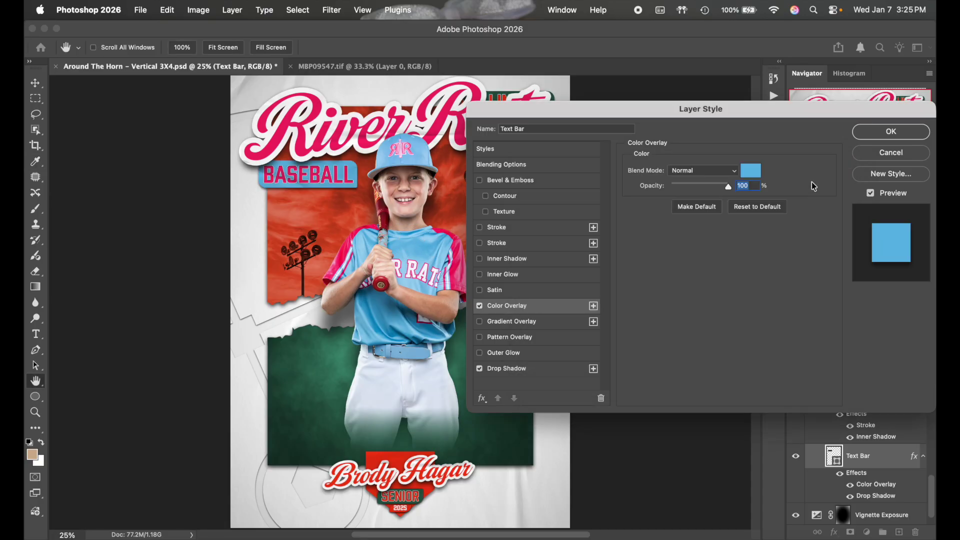
left_click(891, 131)
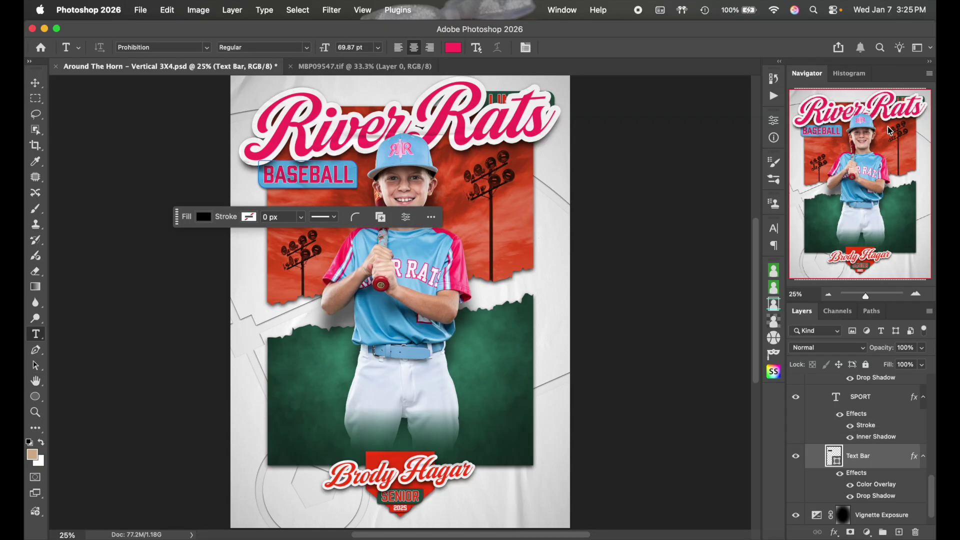
scroll(903, 464, "up", 5)
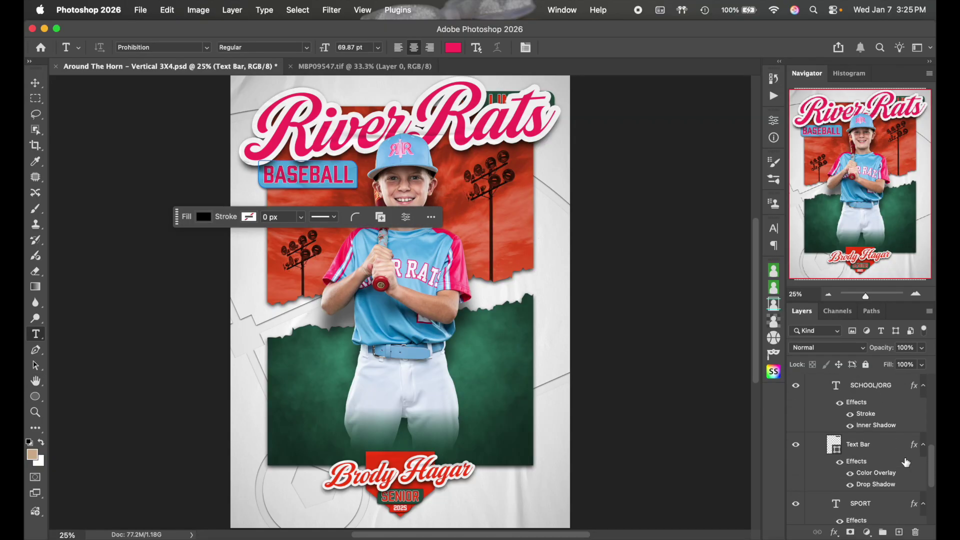
Drag the SCHOOL/ORG layer and its Text Bar up into the TEAM group
scroll(906, 462, "up", 1)
left_click(887, 407)
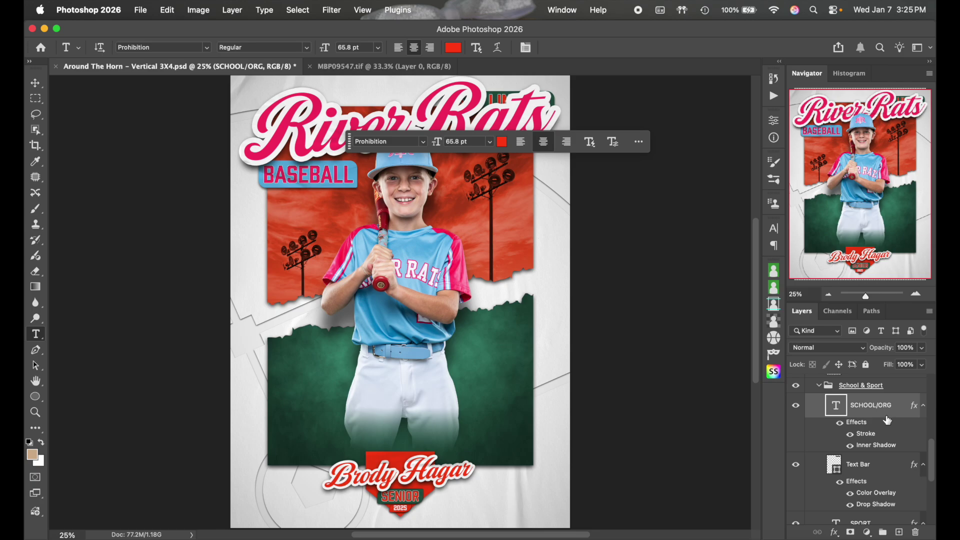
left_click(878, 466, "shift")
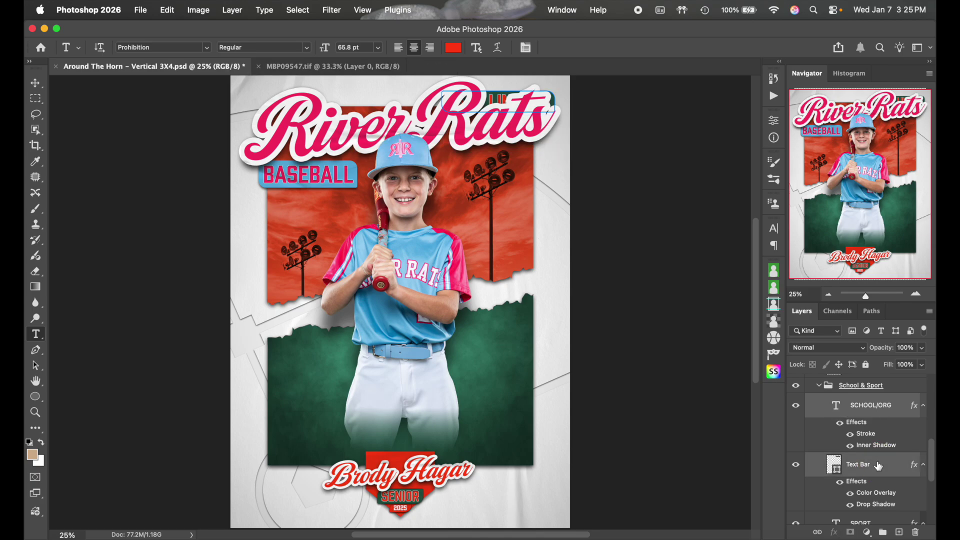
left_click(880, 410)
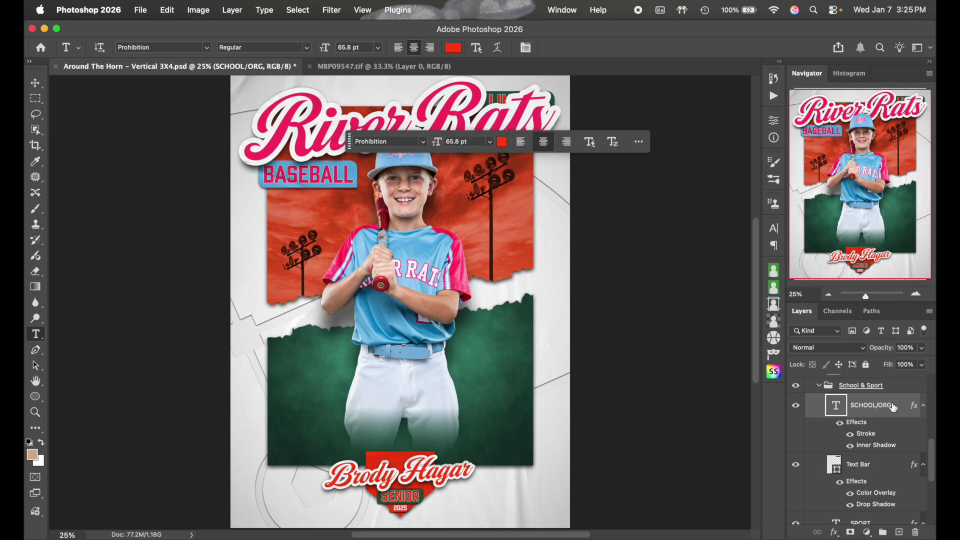
left_click(876, 466, "shift")
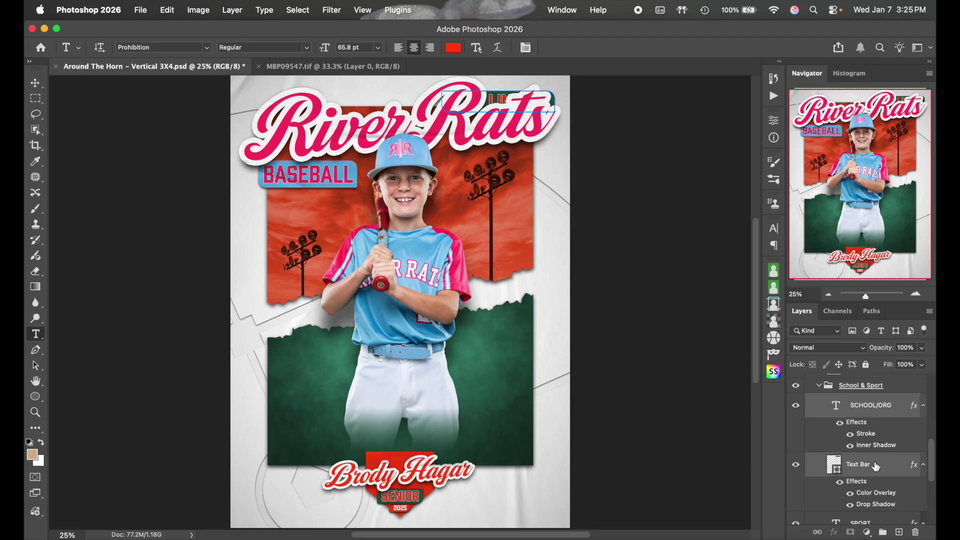
key("super+t")
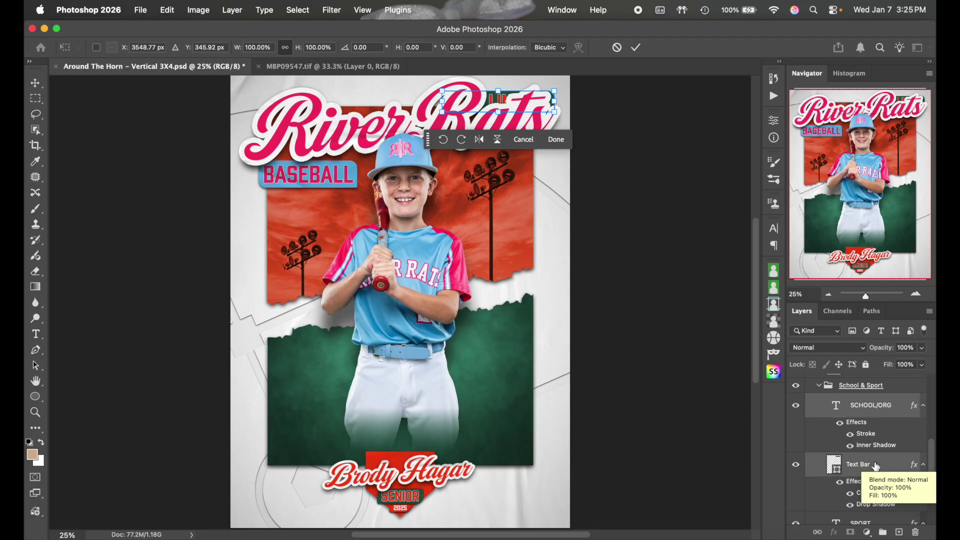
scroll(876, 466, "up", 2)
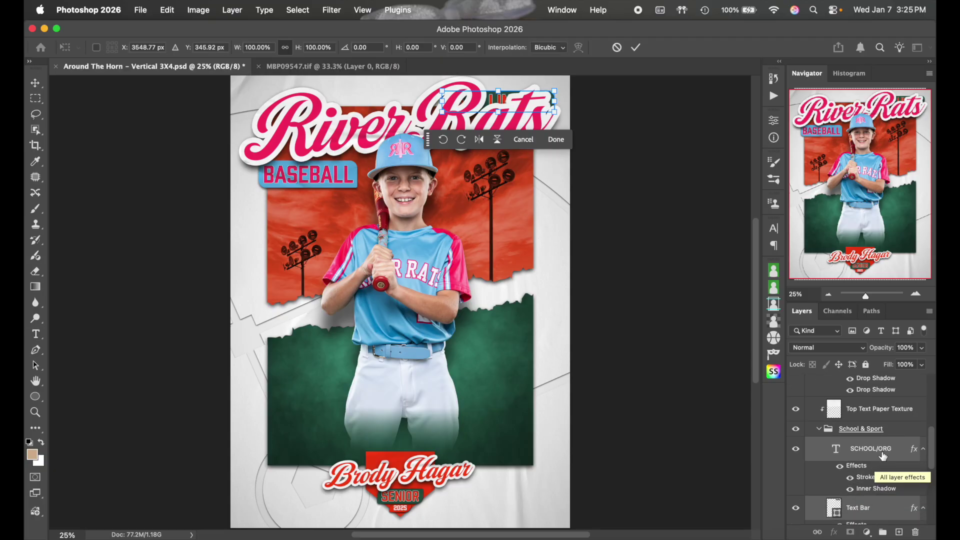
left_click_drag(882, 456, 882, 419)
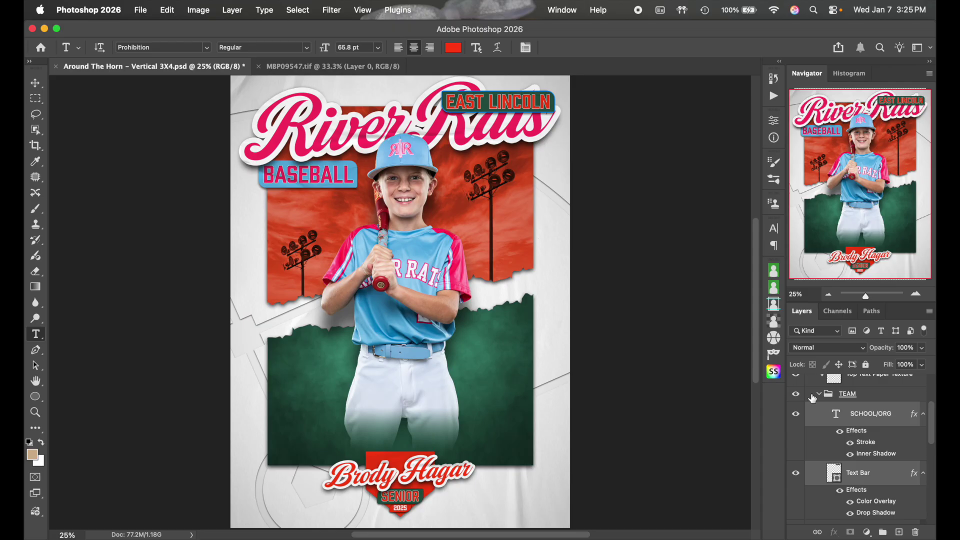
scroll(889, 474, "down", 2)
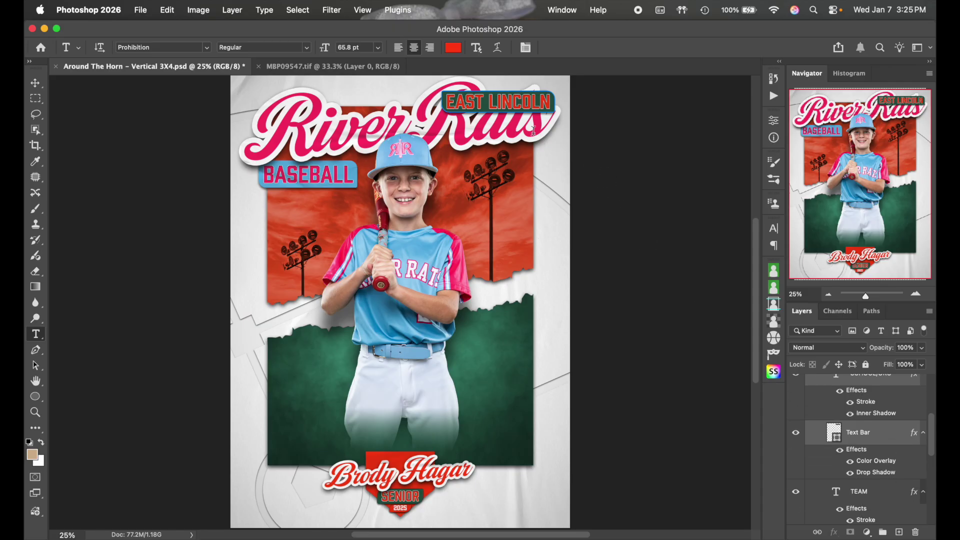
Give the EAST LINCOLN bar a Color Overlay sampled from the jersey's light blue
left_click(875, 435)
double_click(895, 433)
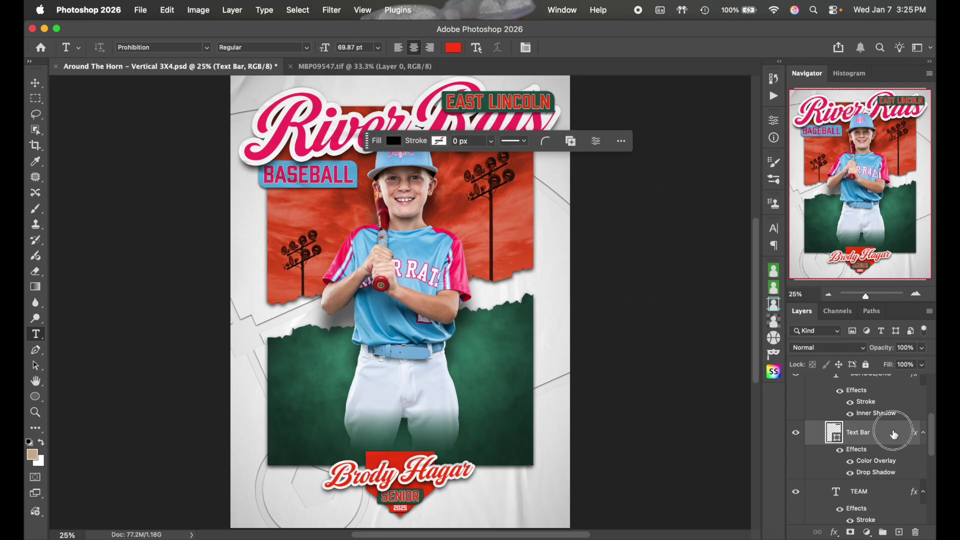
left_click(552, 310)
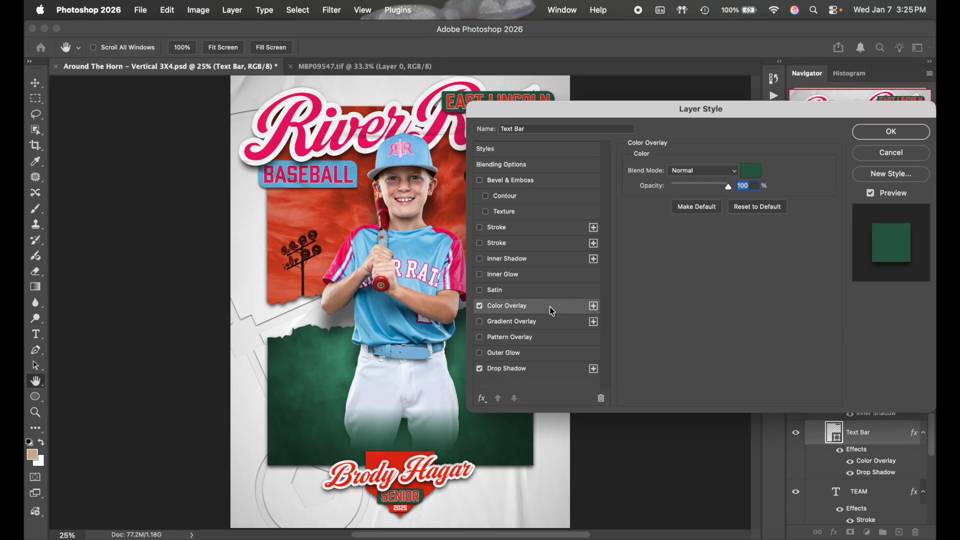
left_click(752, 172)
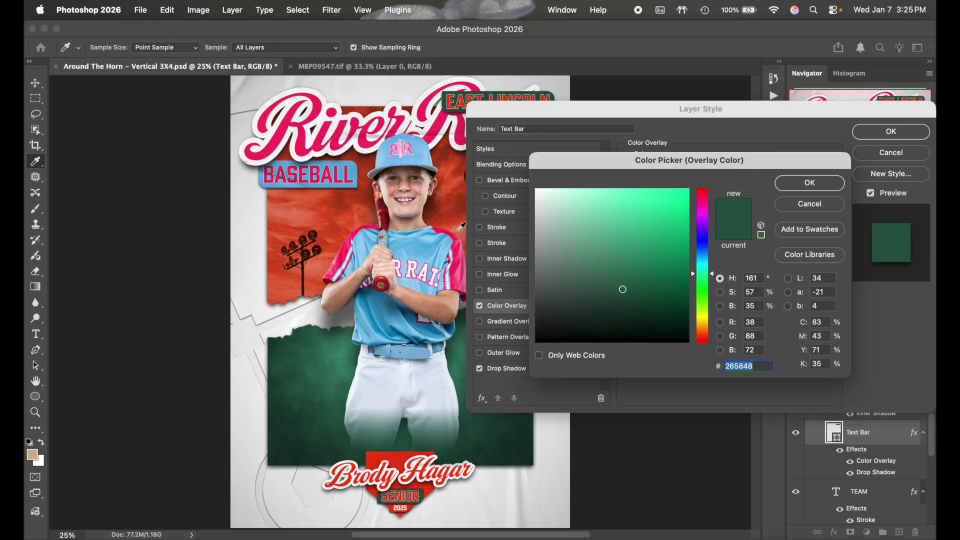
left_click(426, 245)
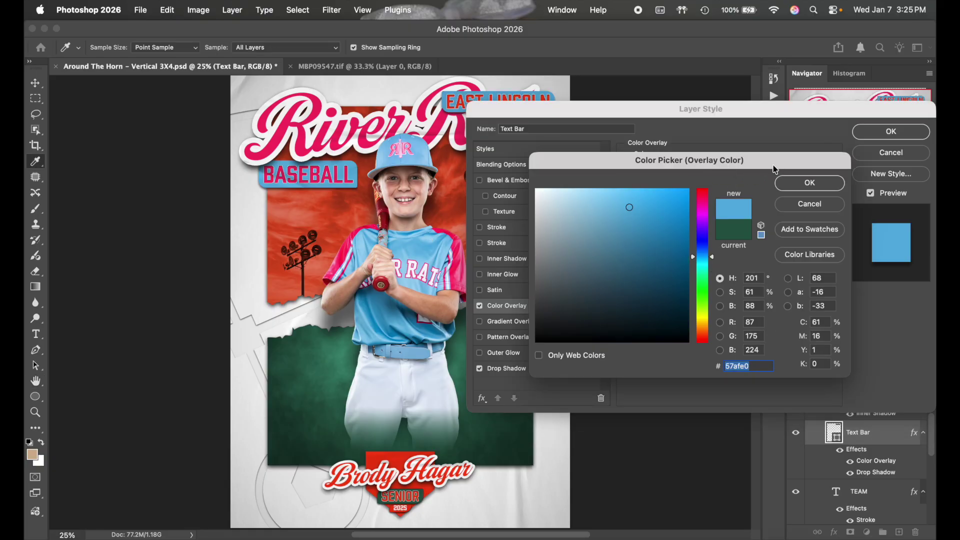
left_click(807, 187)
left_click(891, 132)
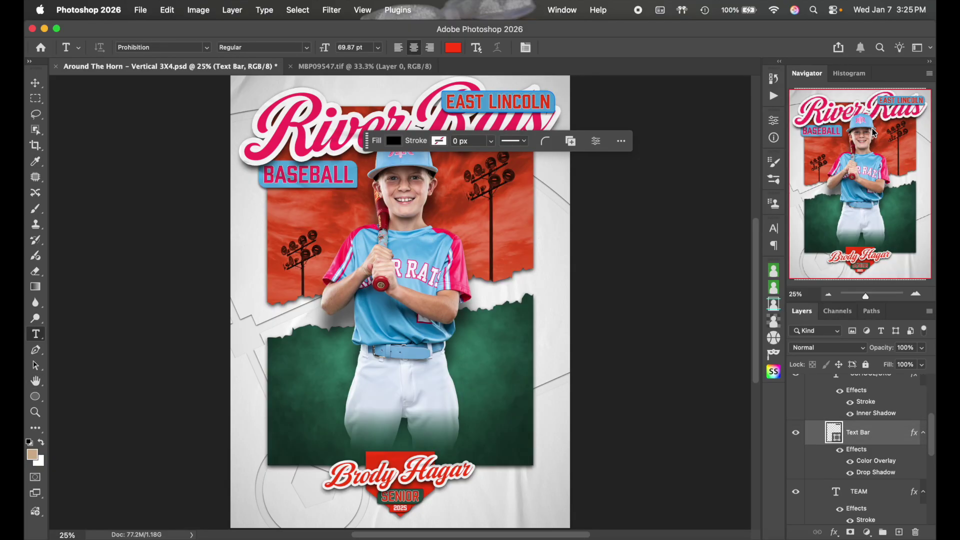
scroll(882, 427, "up", 2)
Set the EAST LINCOLN lettering to pink ff3369, then select the text with its bar
left_click(875, 422)
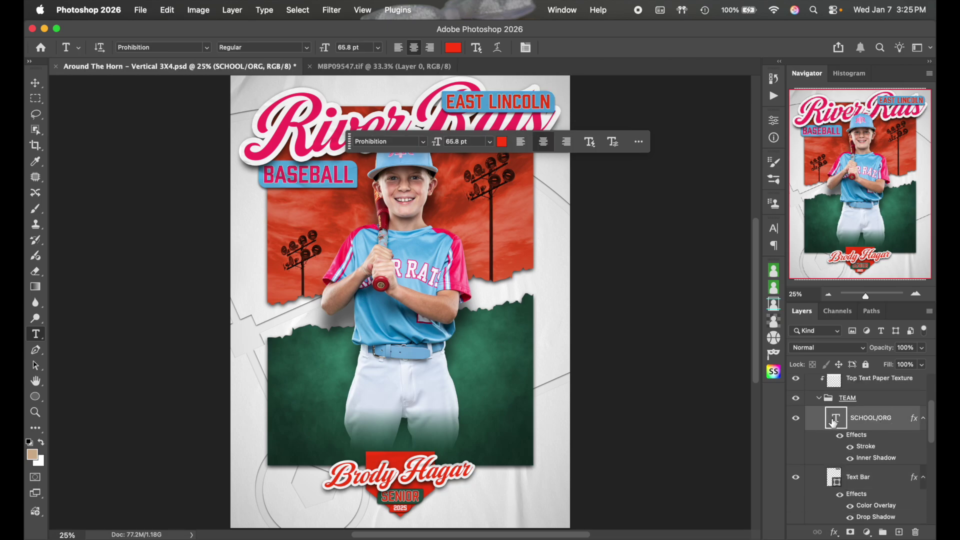
double_click(836, 419)
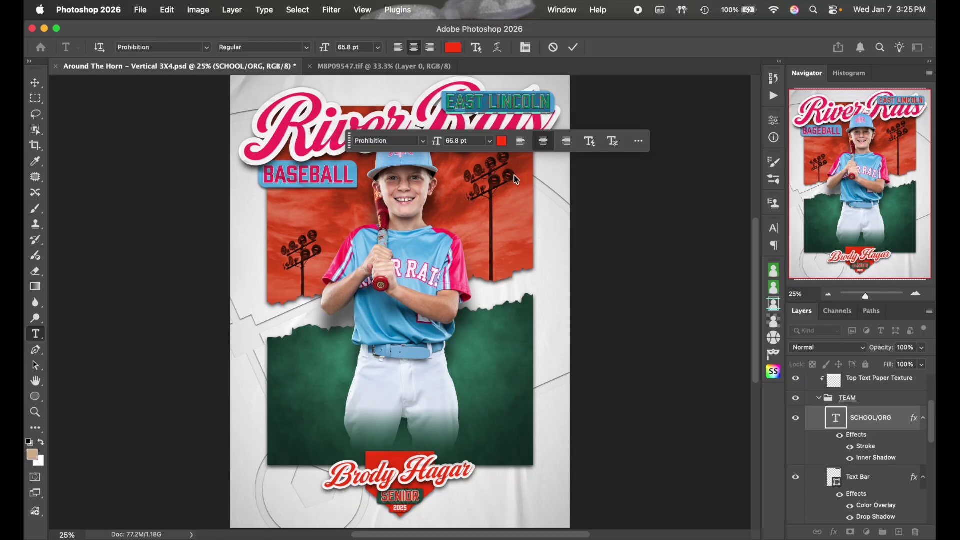
left_click(448, 48)
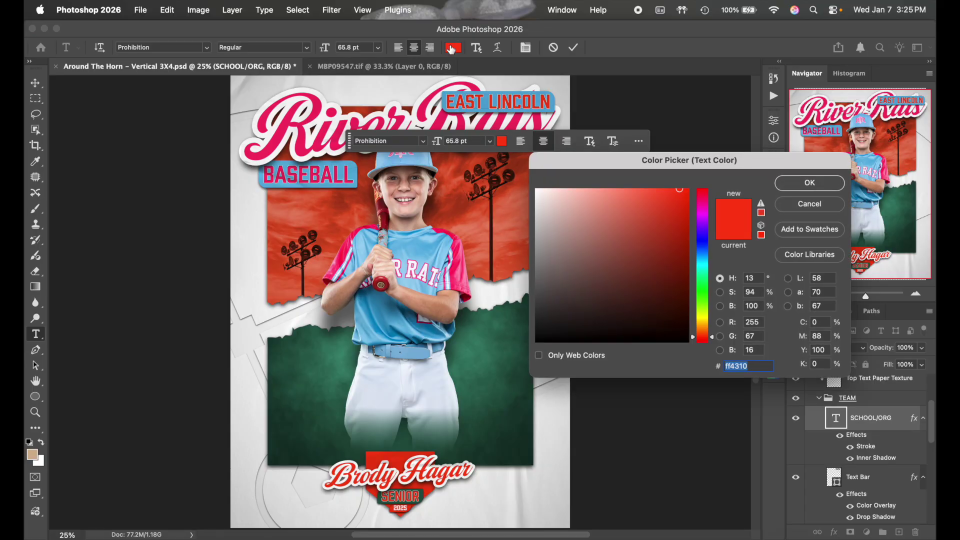
key("cmd+v")
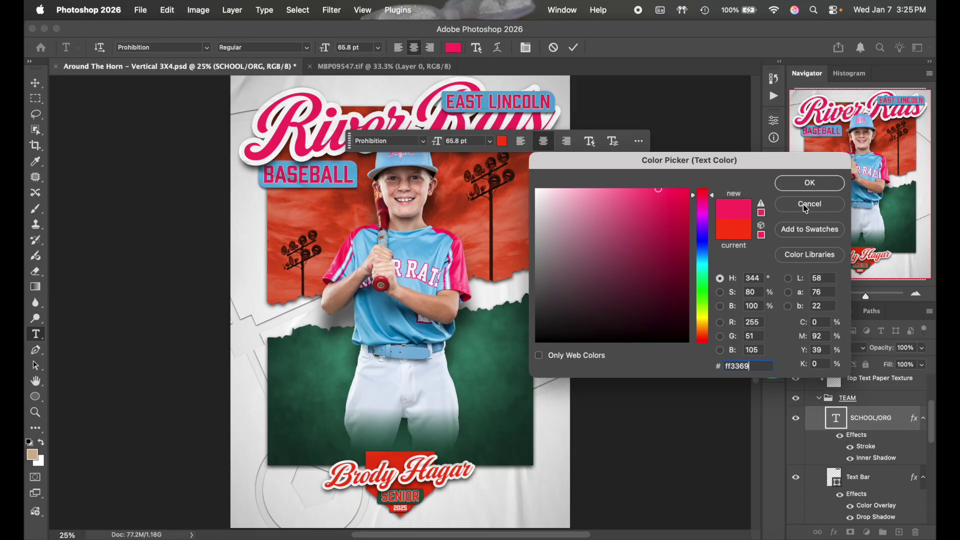
left_click(809, 183)
left_click(879, 475)
left_click(880, 425)
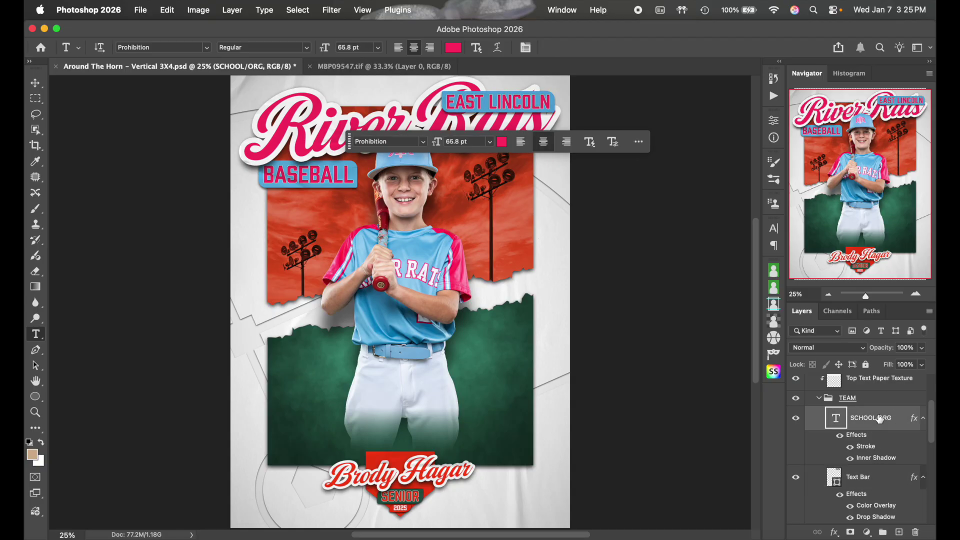
left_click(879, 480, "shift")
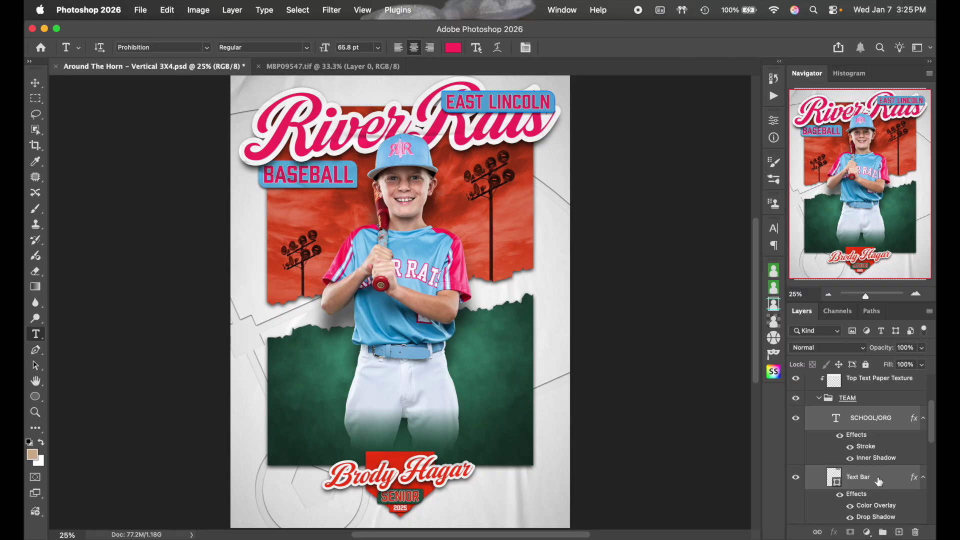
Shift the EAST LINCOLN label and bar left above 'River', nudge it, then begin editing its text
key("super+t")
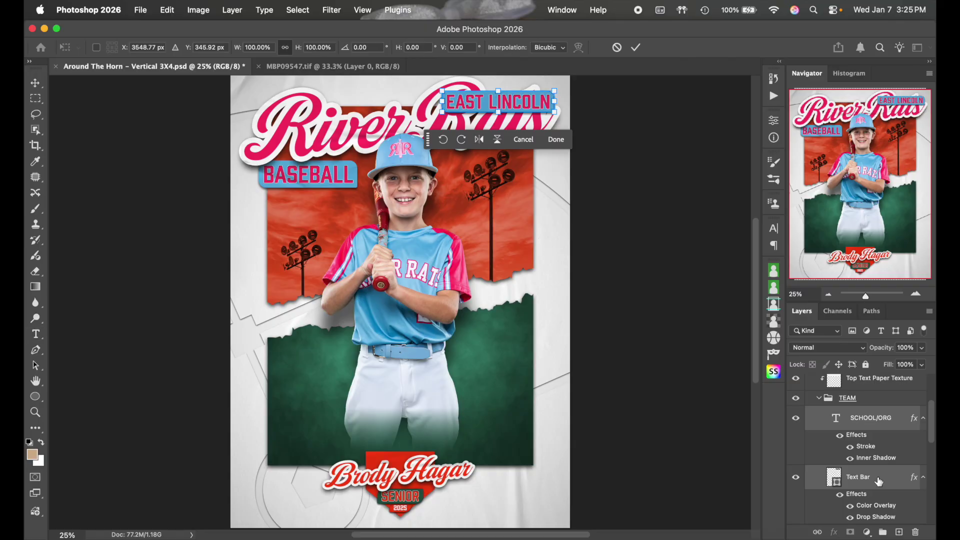
left_click_drag(531, 101, 410, 95)
key("Up")
key("Up")
key("Up")
key("Up")
key("Up")
key("Up")
key("Up")
key("Up")
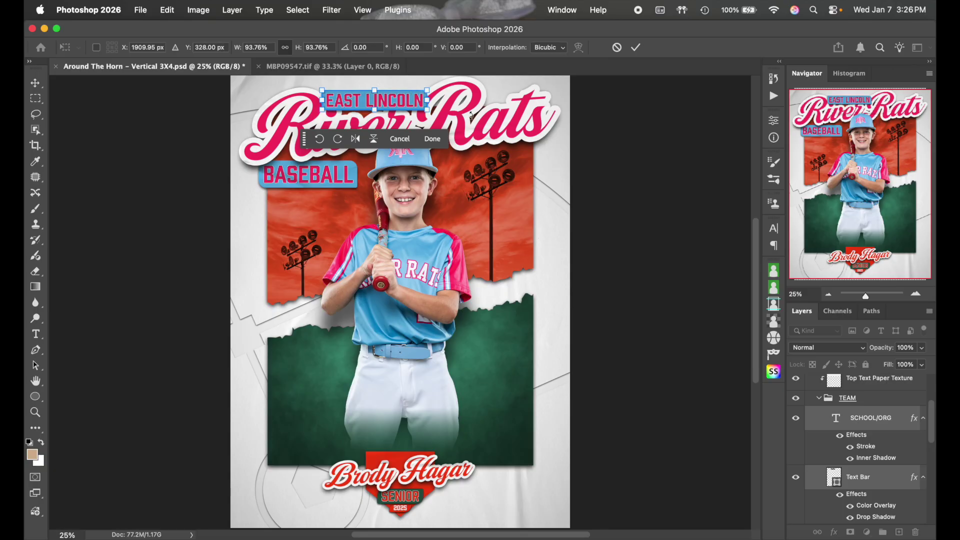
key("Right")
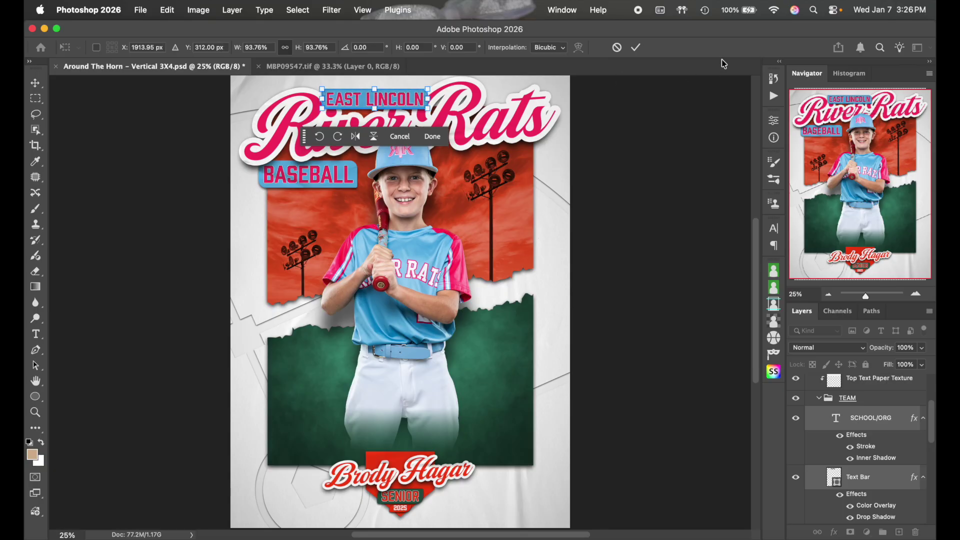
left_click(635, 47)
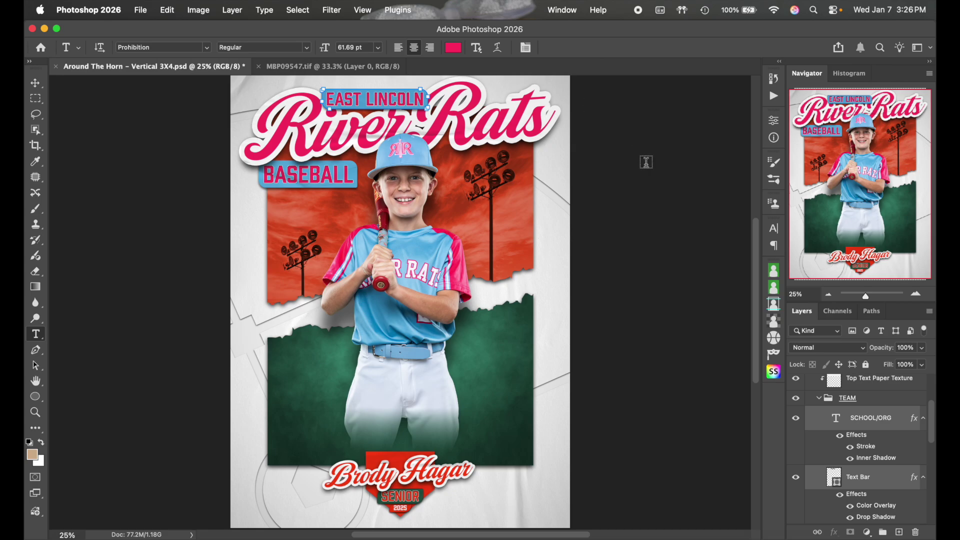
left_click(860, 419)
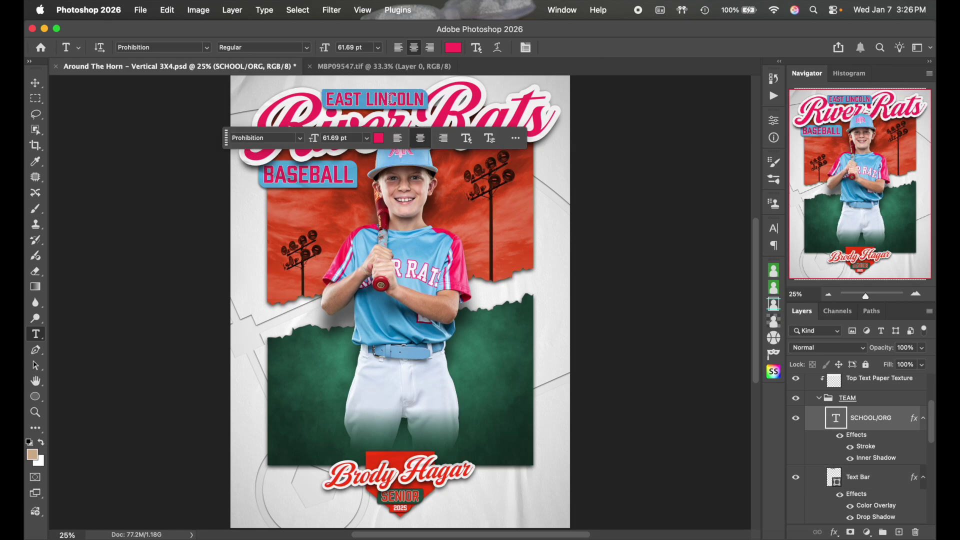
left_click(391, 99)
Replace the EAST LINCOLN wording with CAROLINA and commit the text
key("super+a")
type("CAROLINA")
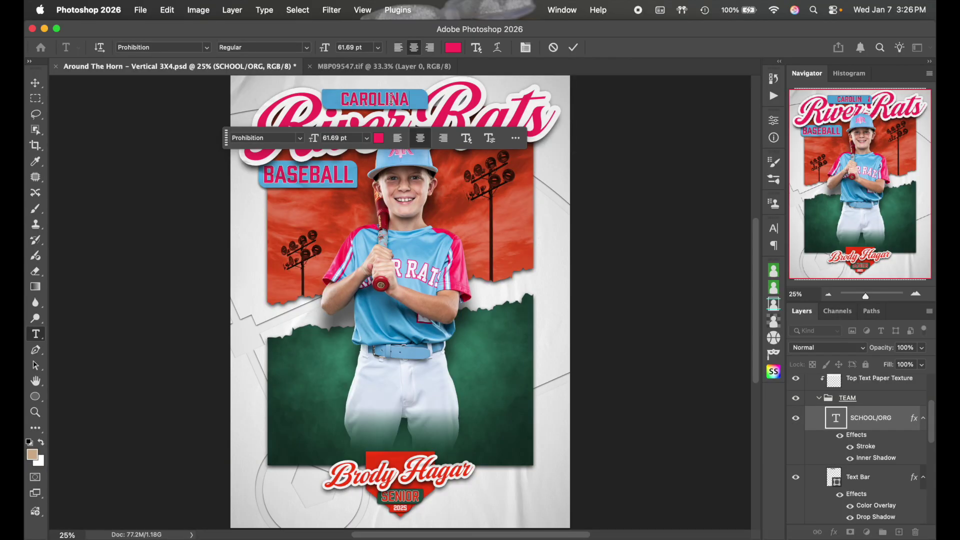
left_click(571, 48)
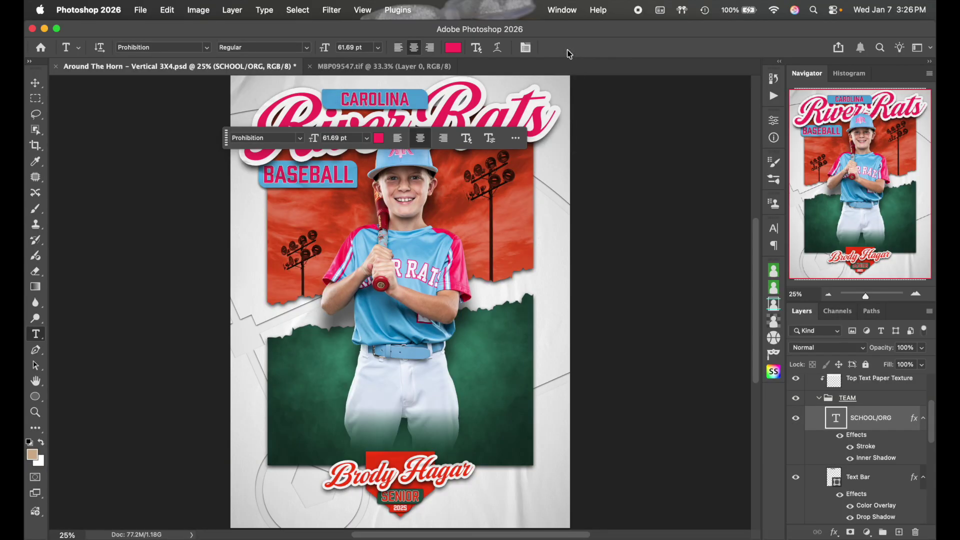
Narrow the Text Bar behind CAROLINA from both sides to about 72.94% width
left_click(916, 293)
left_click(915, 294)
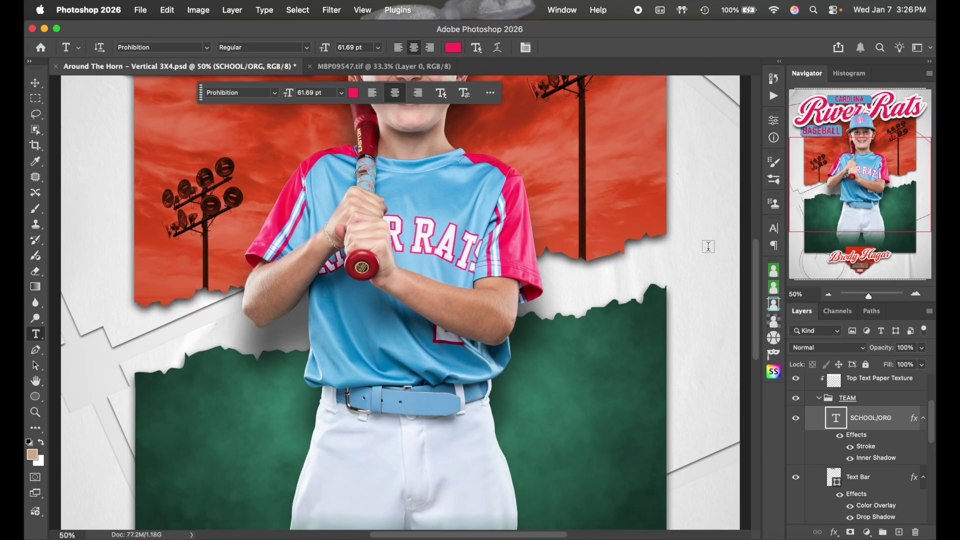
scroll(708, 246, "up", 5)
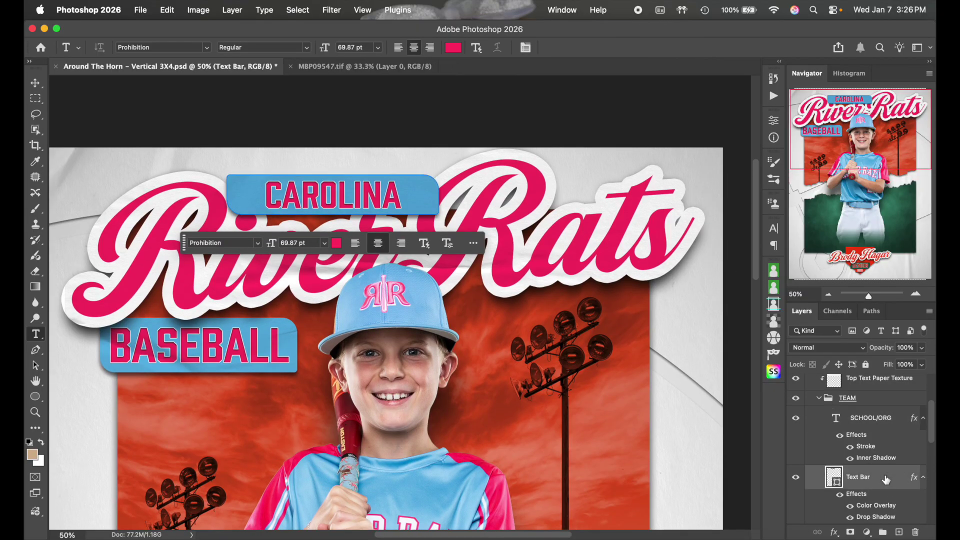
left_click(885, 479)
key("super+t")
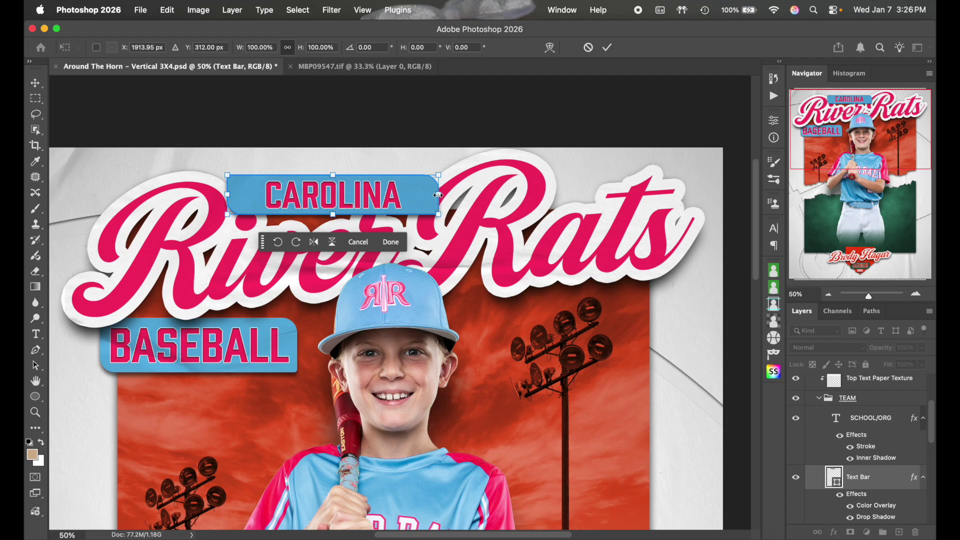
left_click(288, 47)
left_click_drag(442, 194, 415, 192)
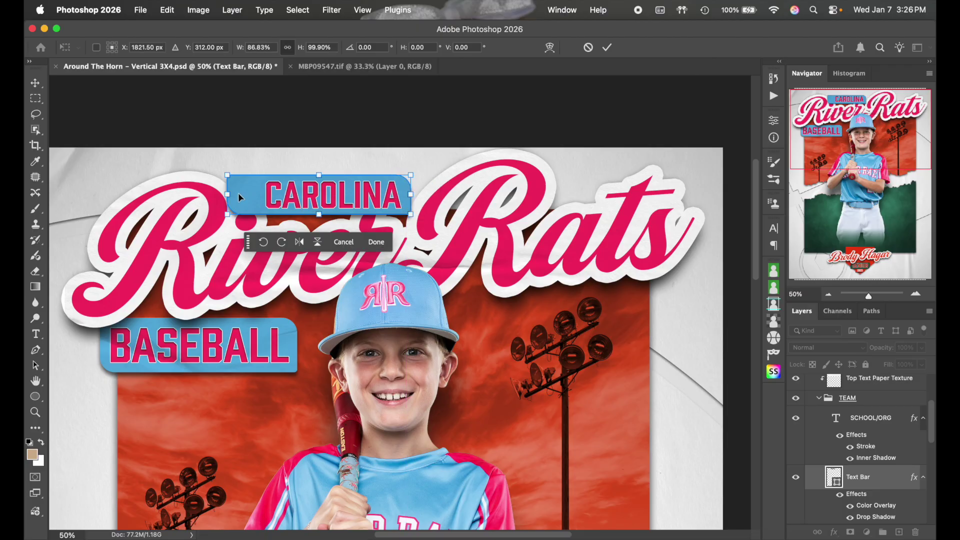
left_click_drag(228, 194, 258, 194)
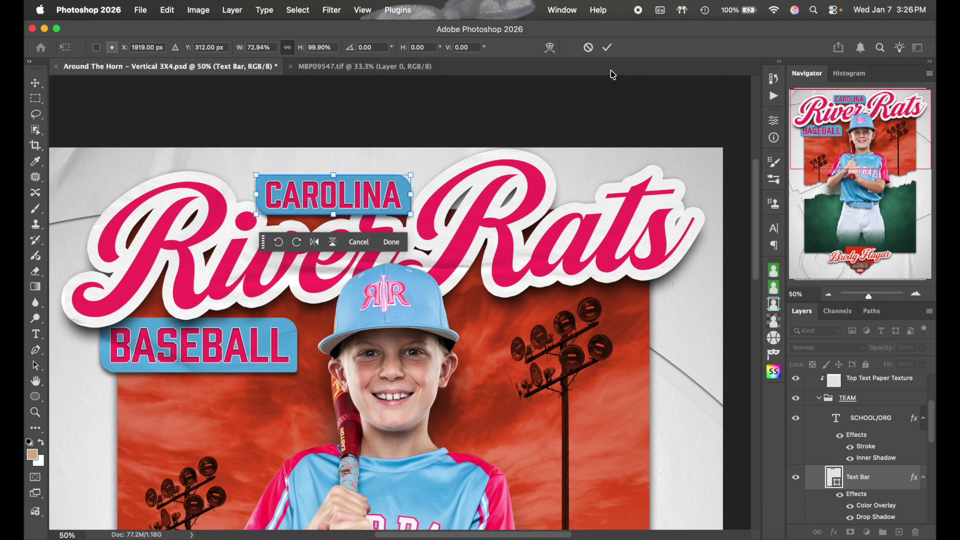
left_click(607, 48)
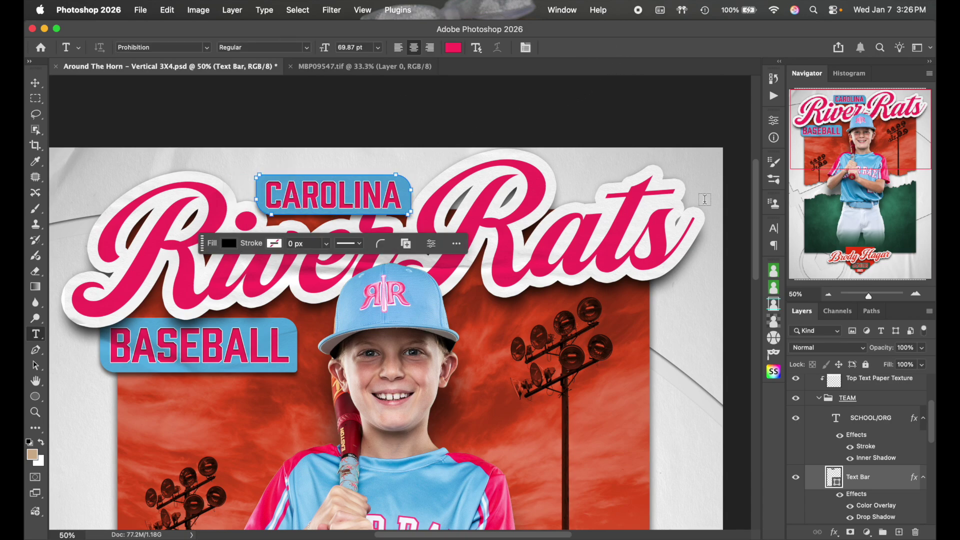
left_click(35, 83)
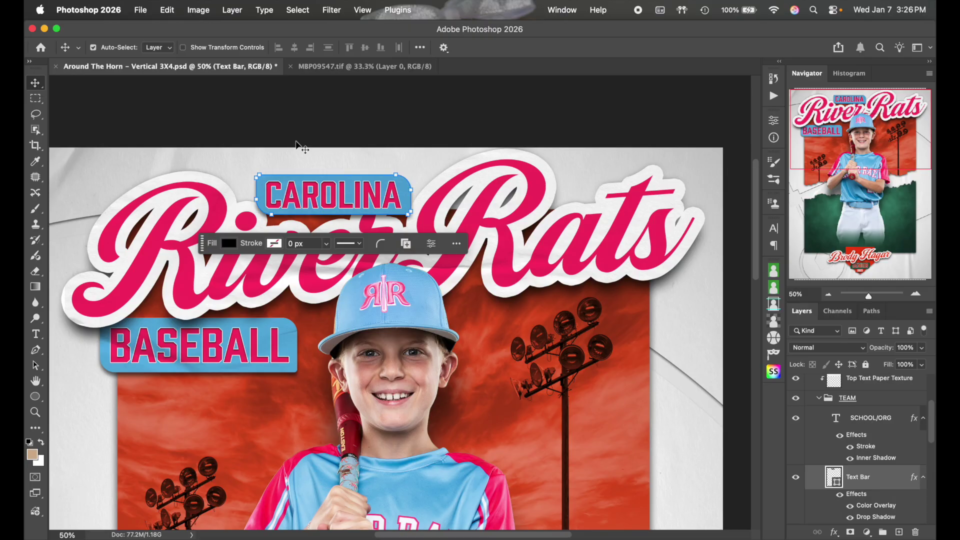
Center the SCHOOL/ORG text and the Text Bar horizontally on each other
left_click(874, 419)
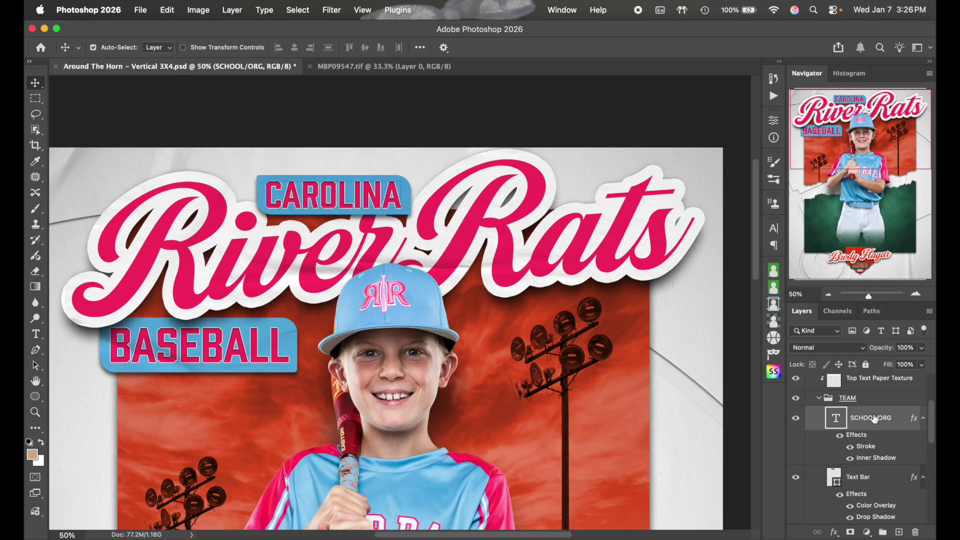
left_click(885, 478, "super")
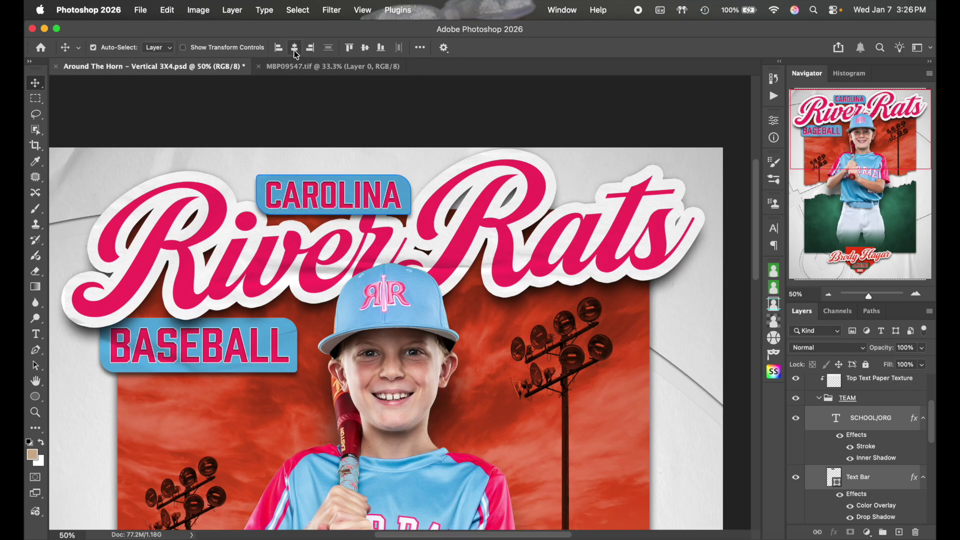
left_click(295, 49)
Zoom out and reorder the Text Bar layer in the layer stack
left_click(912, 416)
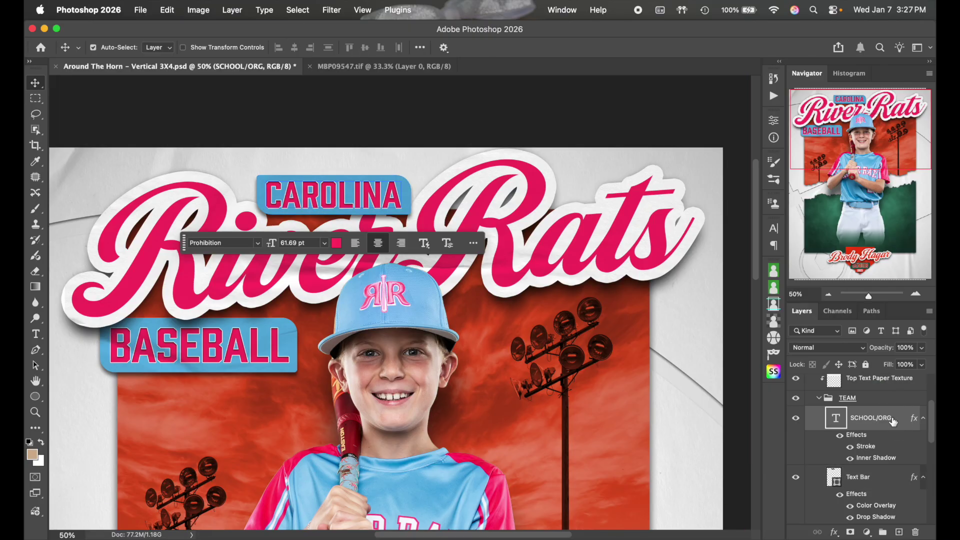
left_click(828, 294)
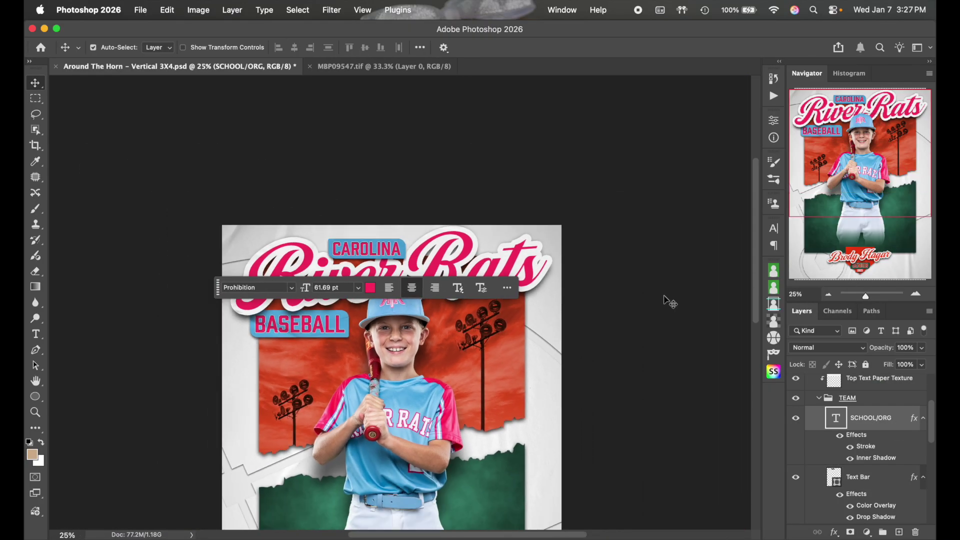
scroll(645, 300, "down", 5)
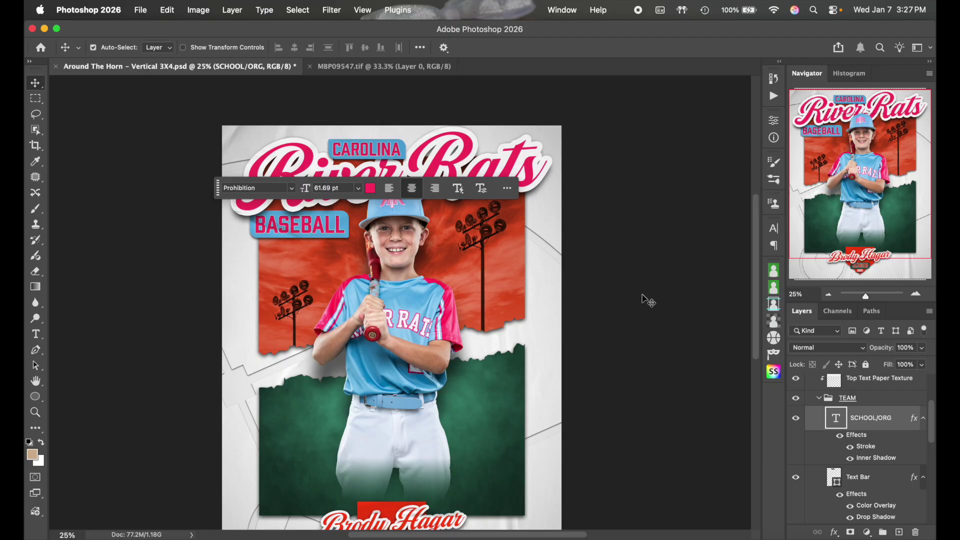
left_click(878, 475)
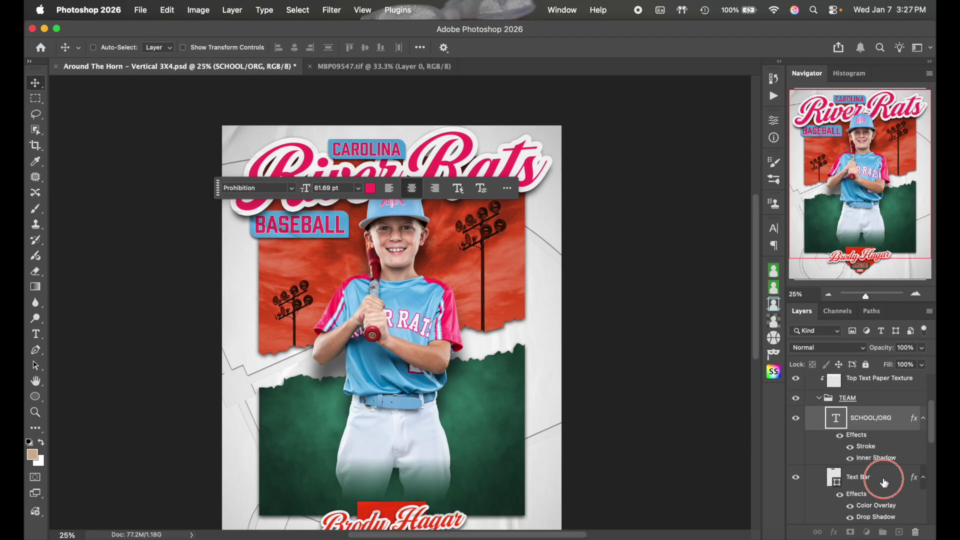
scroll(872, 455, "down", 2)
left_click_drag(877, 435, 872, 469)
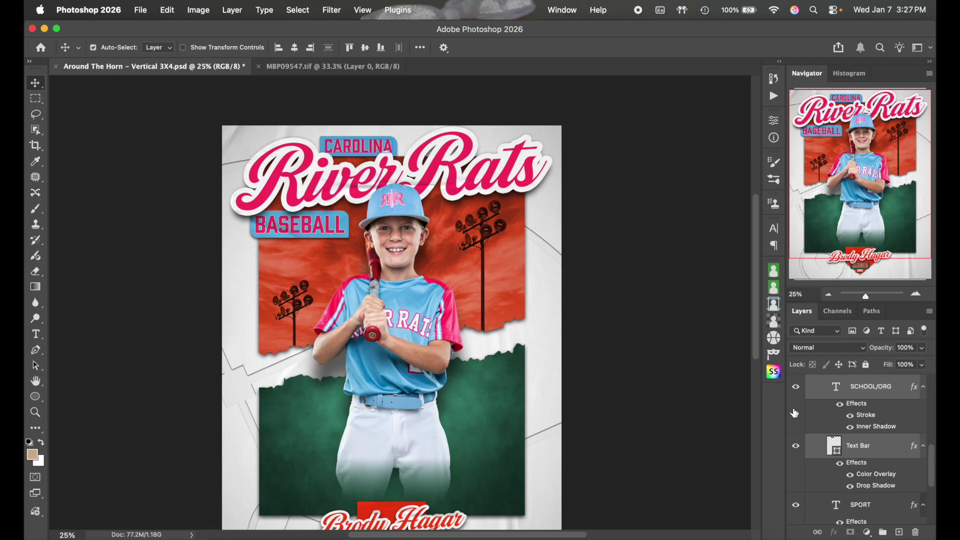
Enlarge the CAROLINA bar to about 107.32% and nudge it up and right
key("super+t")
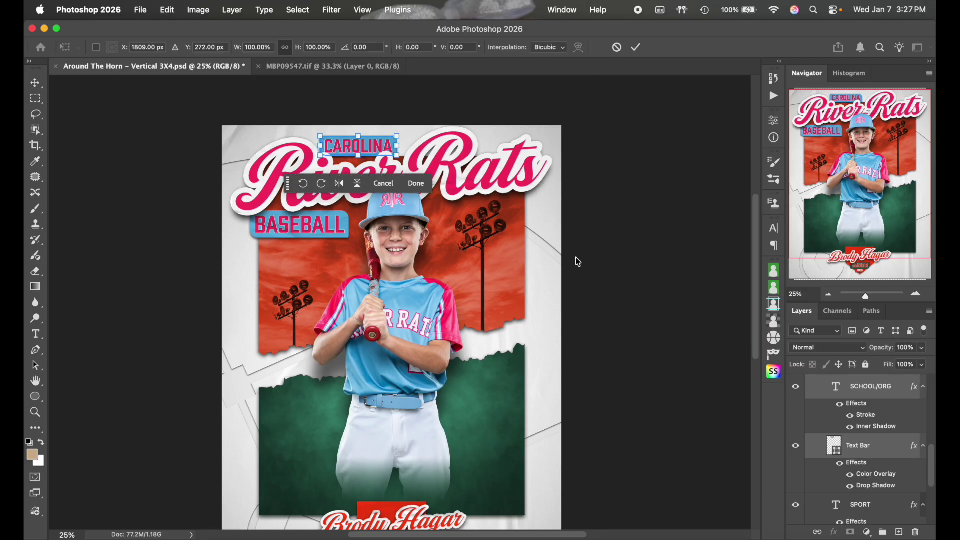
left_click_drag(399, 157, 405, 160)
key("Up")
key("Up")
key("Up")
key("Up")
key("Up")
key("Up")
key("Up")
key("Up")
key("Up")
key("Up")
key("Up")
key("Up")
key("Right")
key("Right")
key("Right")
key("Right")
key("Right")
key("Right")
key("Right")
key("Right")
key("Right")
key("Right")
key("Right")
key("Right")
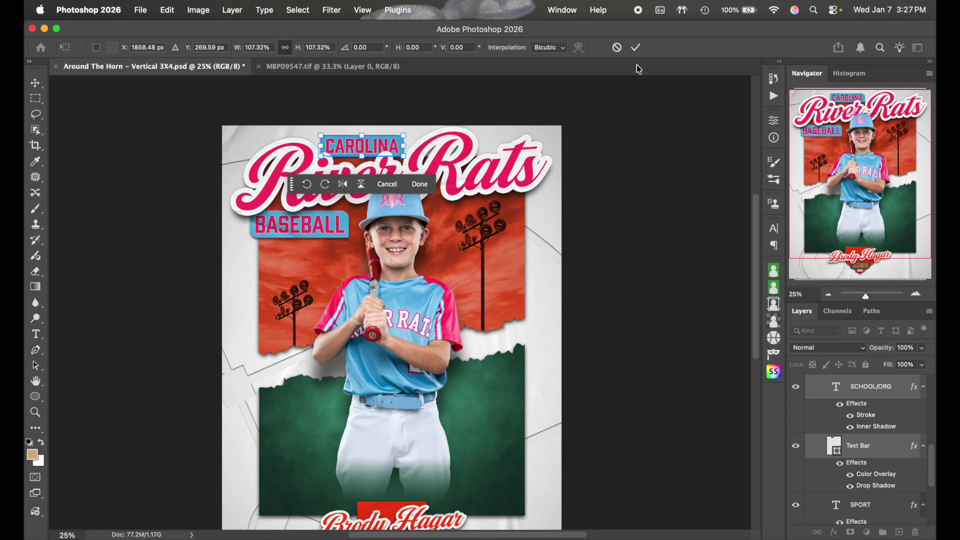
left_click(635, 47)
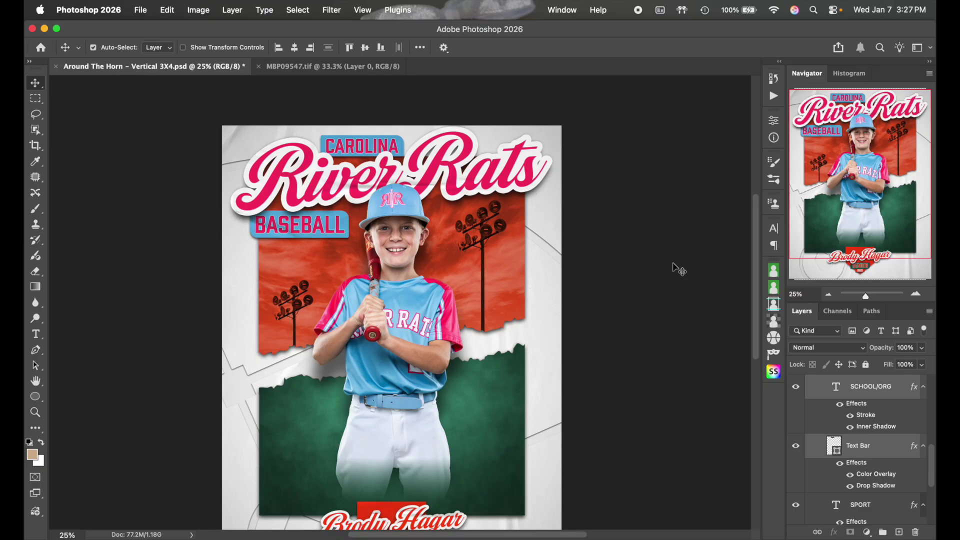
Collapse the Top Text group and expand the Bottom Text group in Layers
scroll(840, 418, "down", 3)
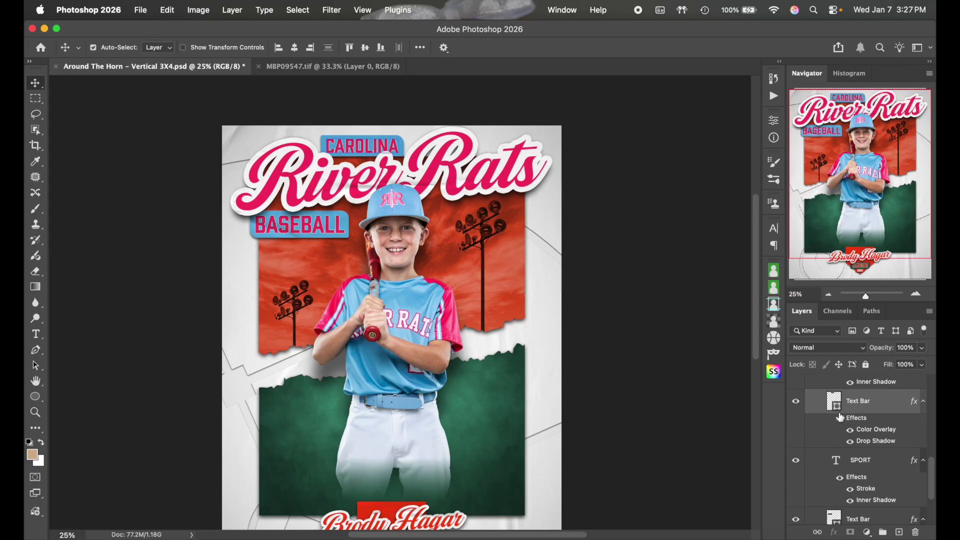
scroll(510, 391, "down", 3)
left_click(832, 433)
scroll(888, 413, "up", 10)
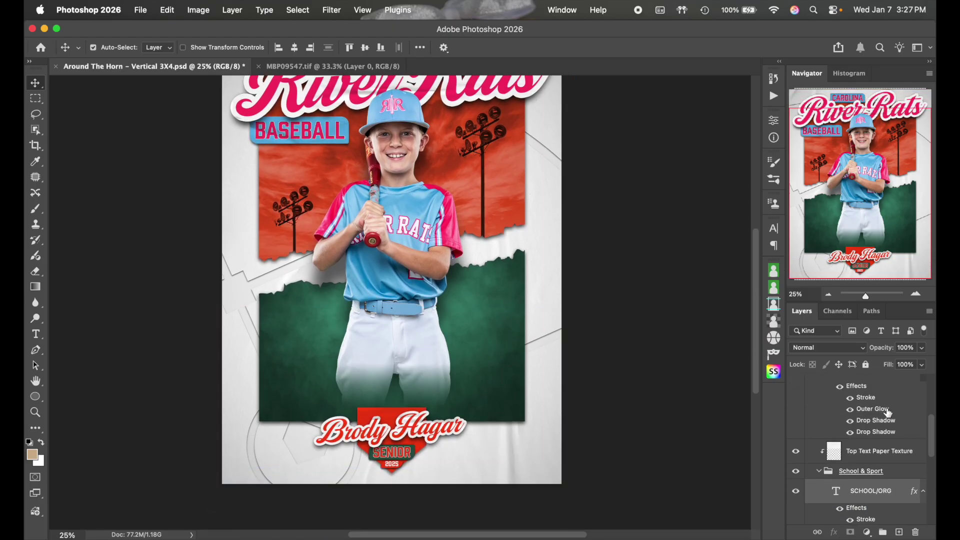
scroll(887, 413, "up", 2)
left_click(885, 402)
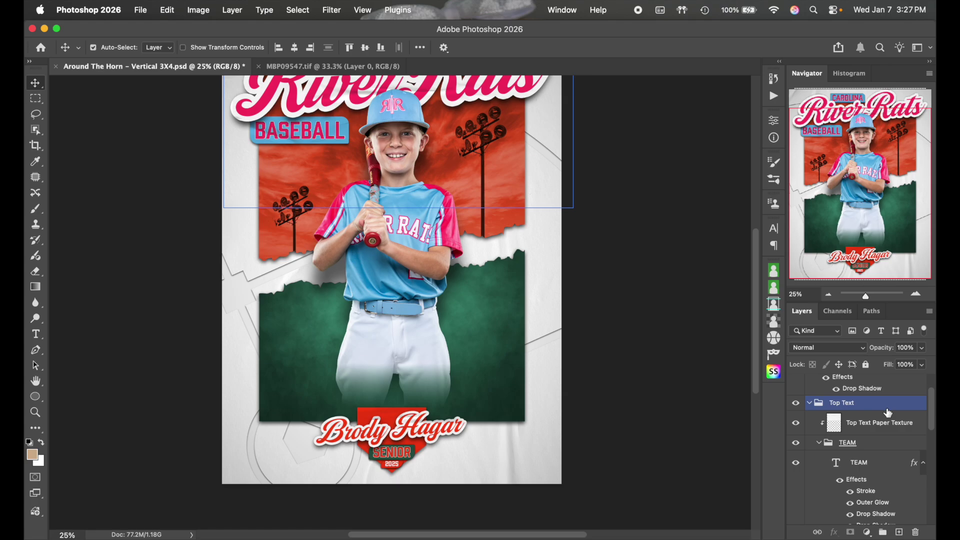
left_click(812, 405)
left_click(867, 432)
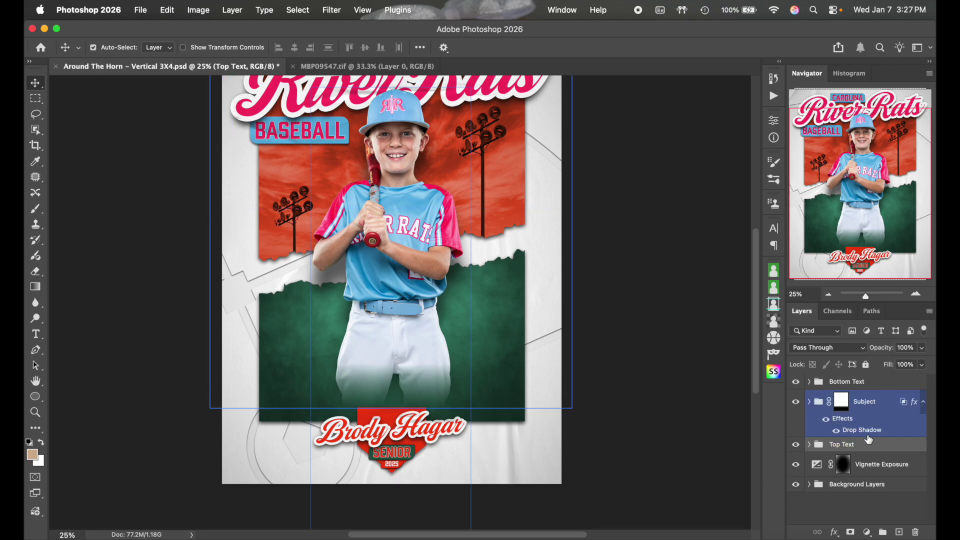
left_click(845, 383)
left_click(809, 382)
left_click(864, 422)
scroll(863, 423, "down", 5)
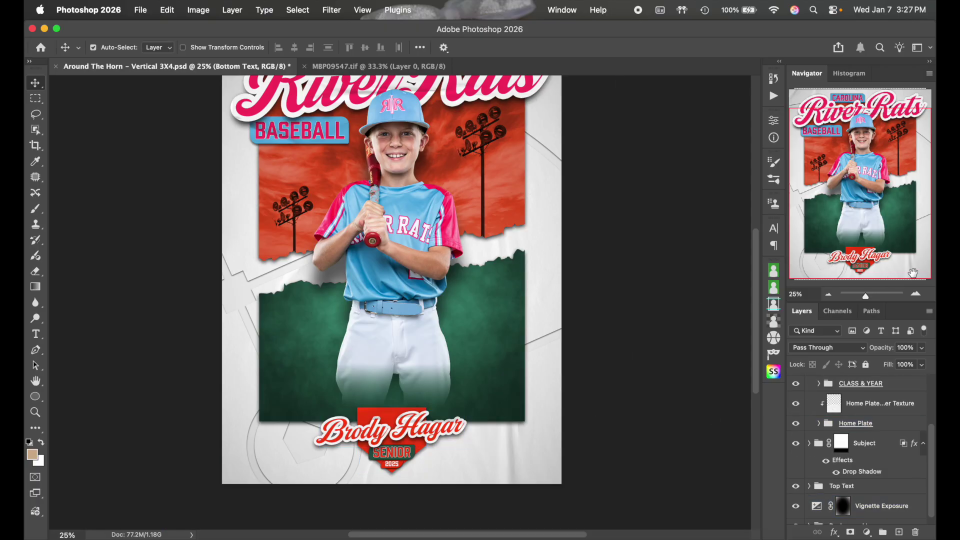
Zoom into the lower poster and pick the name area's paper texture layer
left_click(916, 294)
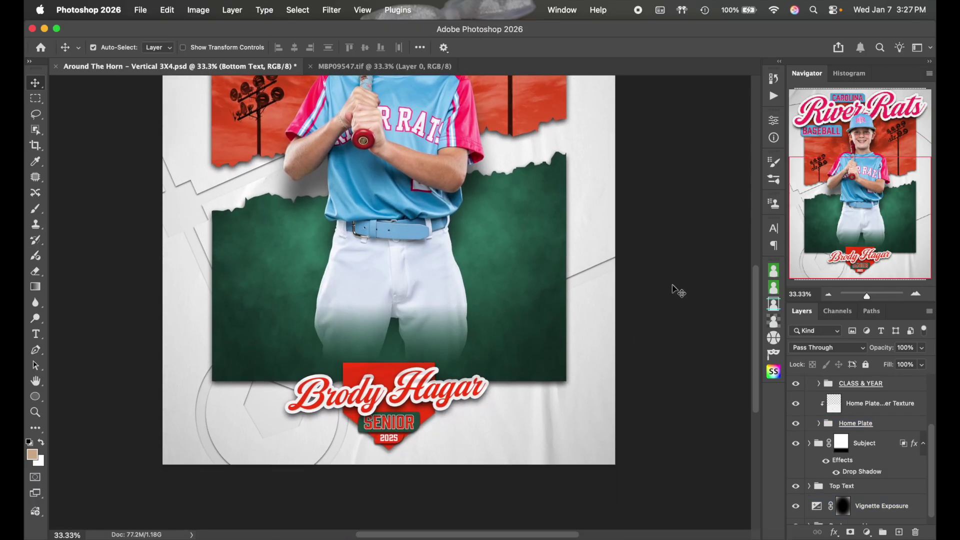
scroll(678, 291, "up", 5)
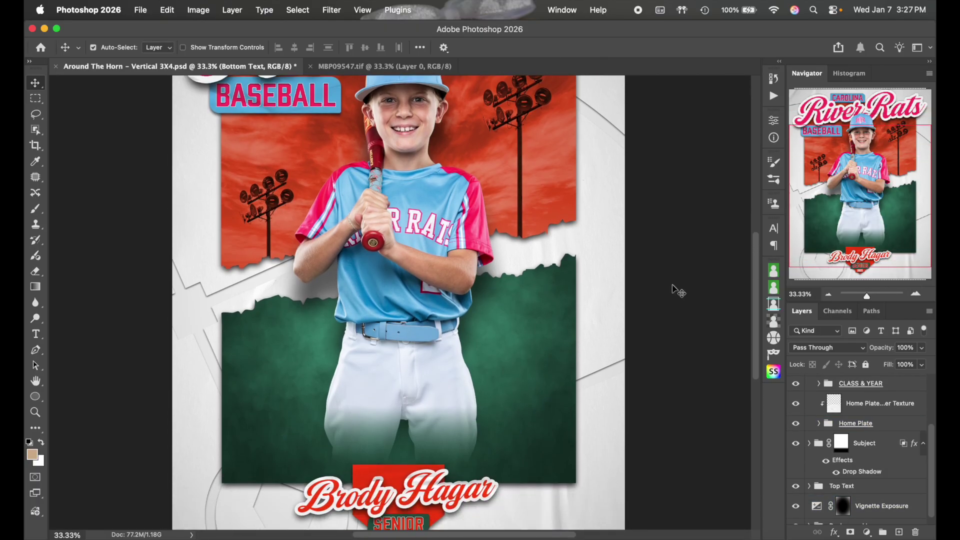
scroll(679, 292, "down", 1)
left_click(866, 471)
scroll(866, 470, "down", 1)
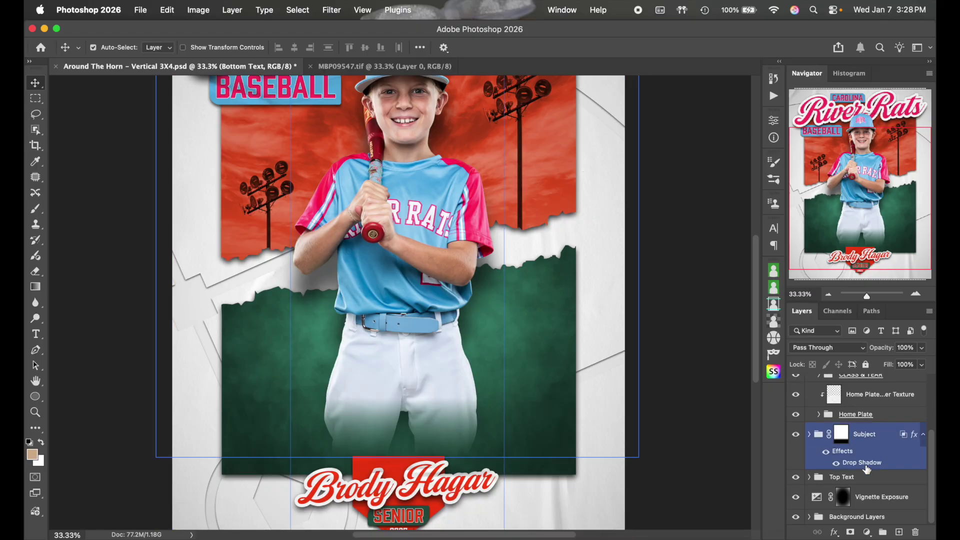
left_click(167, 149)
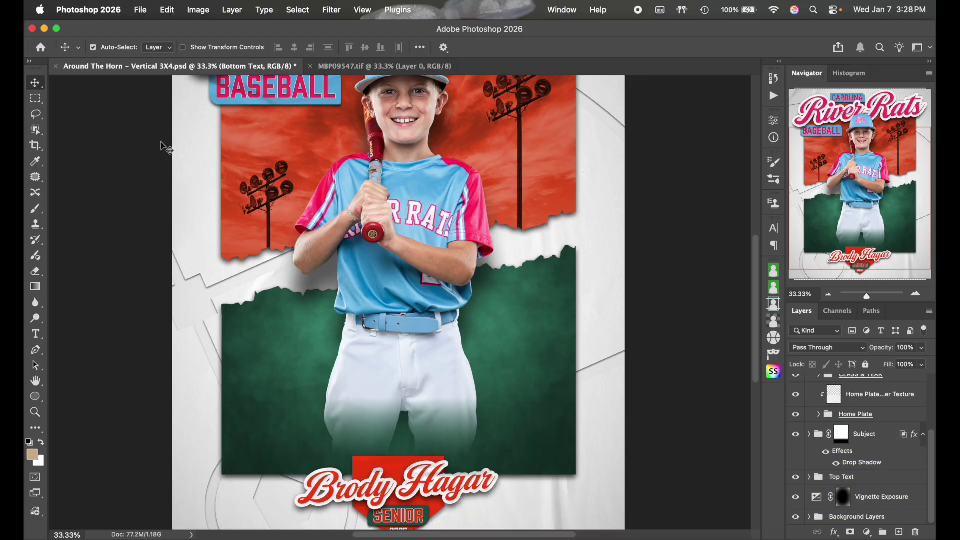
left_click(395, 465)
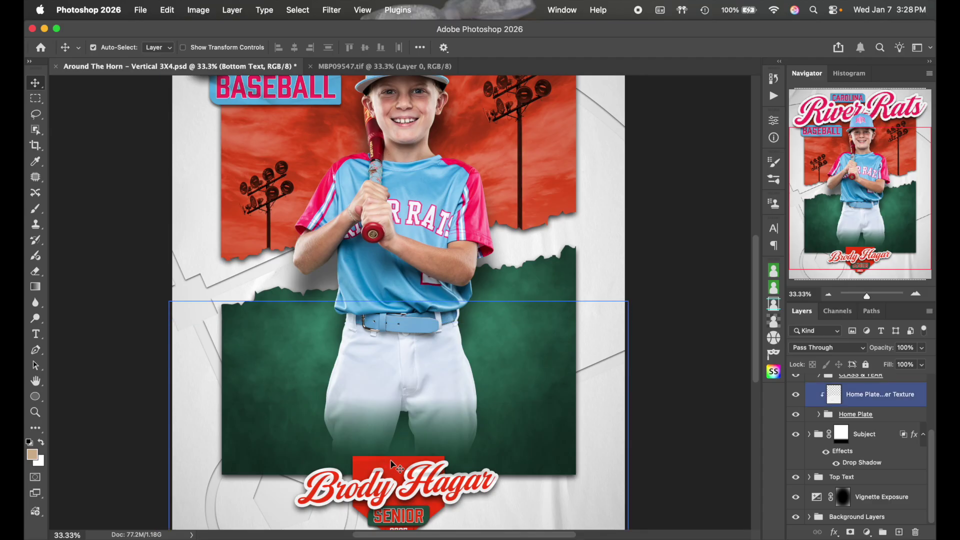
left_click(392, 462)
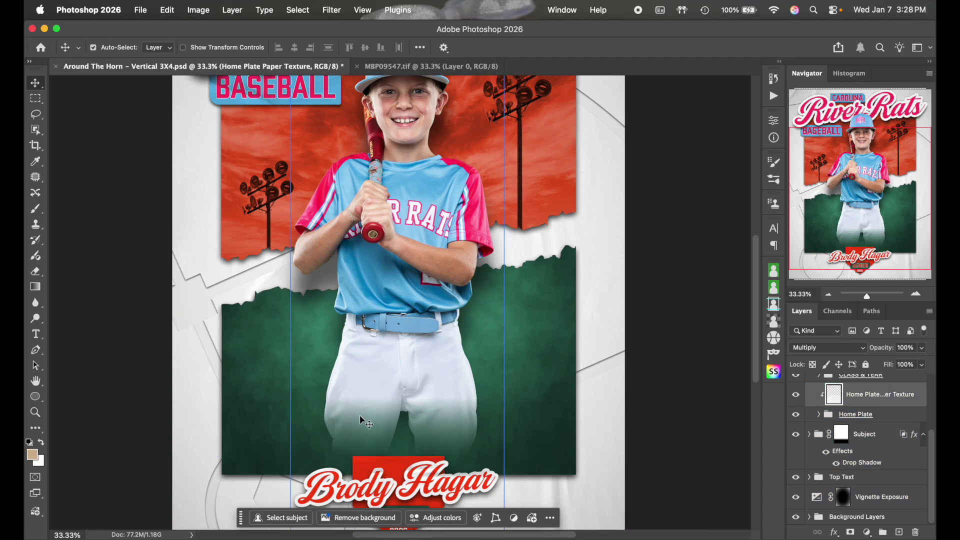
left_click(400, 472)
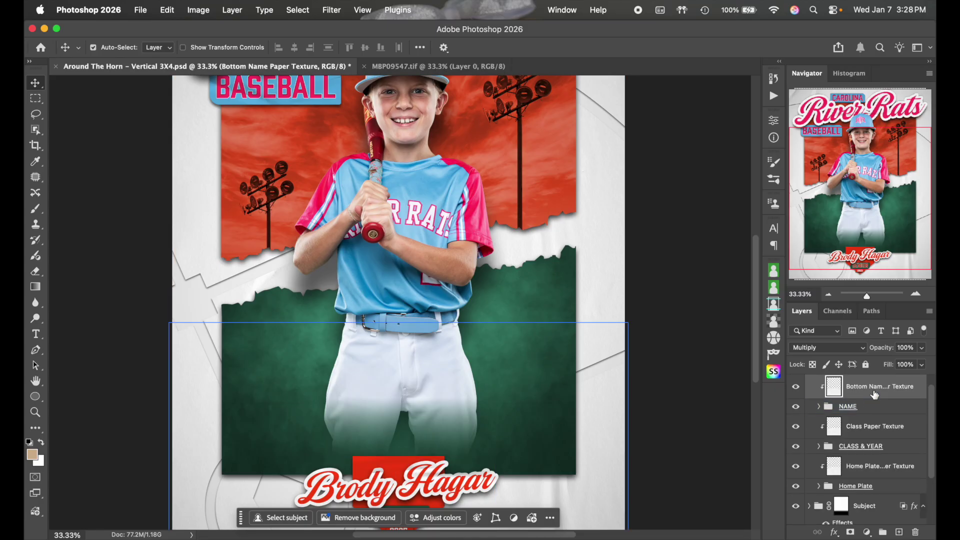
Toggle the Bottom Name Paper Texture layer off and back on to compare
left_click(797, 389)
left_click(797, 390)
left_click(798, 392)
left_click(797, 389)
Open the Home Plate group from its paper texture and select the Home Plate layer
left_click(883, 427)
left_click(894, 470)
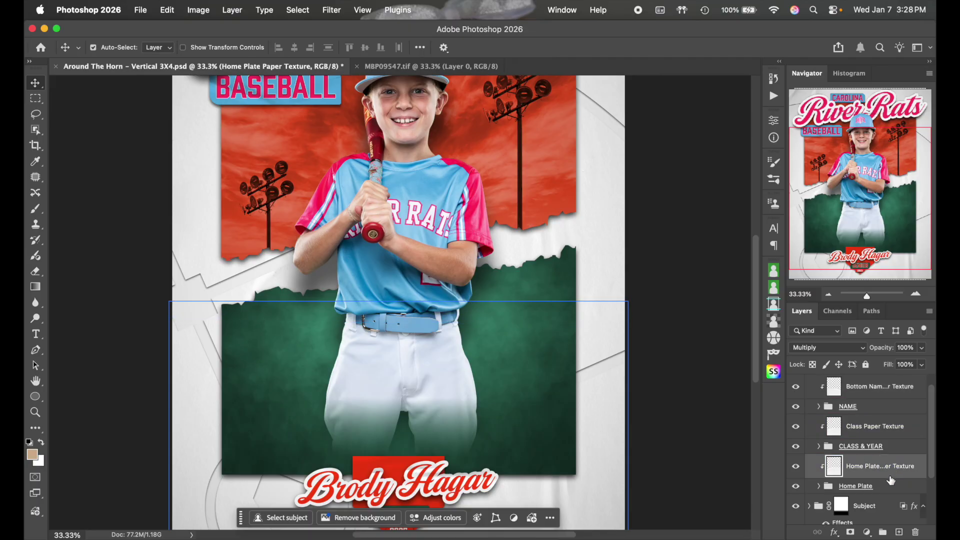
left_click(819, 486)
scroll(852, 478, "down", 2)
left_click(859, 470)
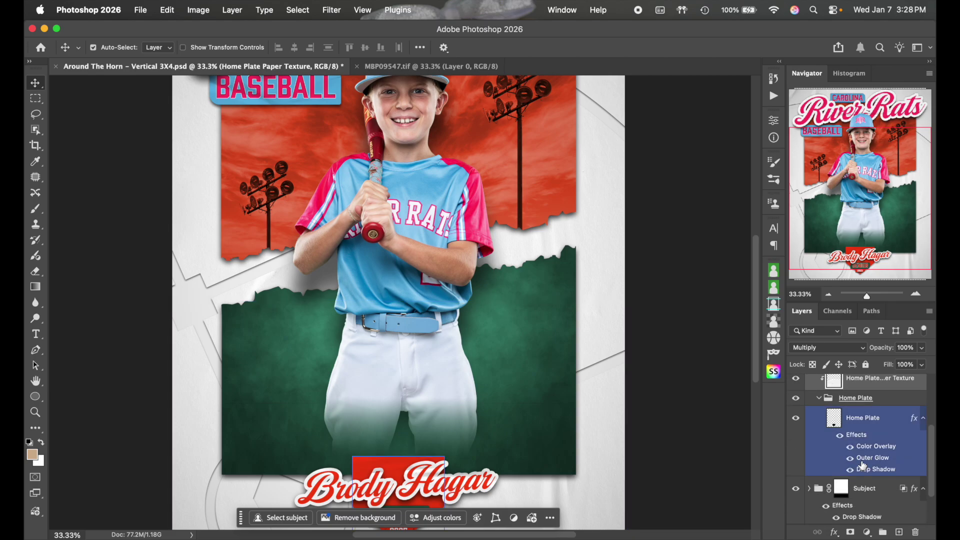
Give the Home Plate layer a pasted pink Color Overlay in place of the red
double_click(891, 420)
scroll(622, 367, "down", 3)
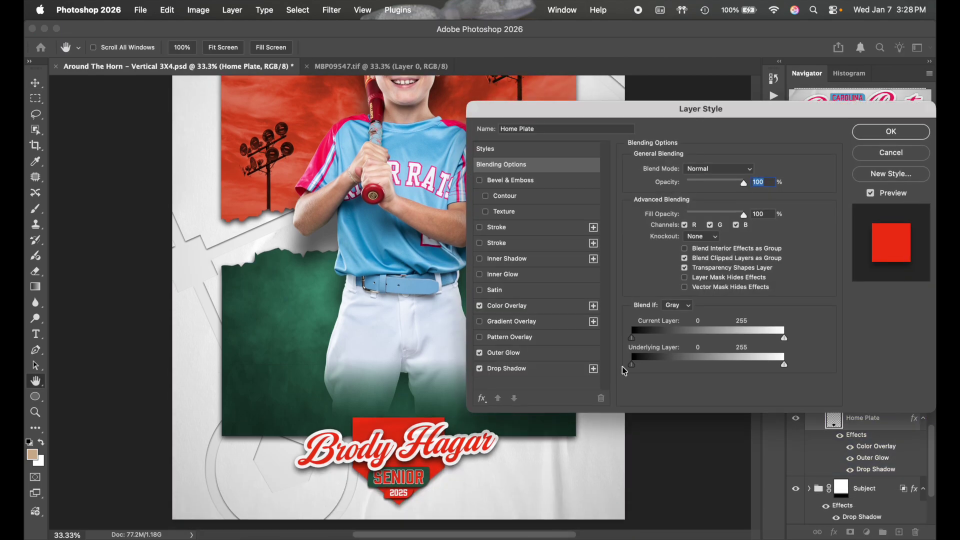
scroll(622, 367, "right", 3)
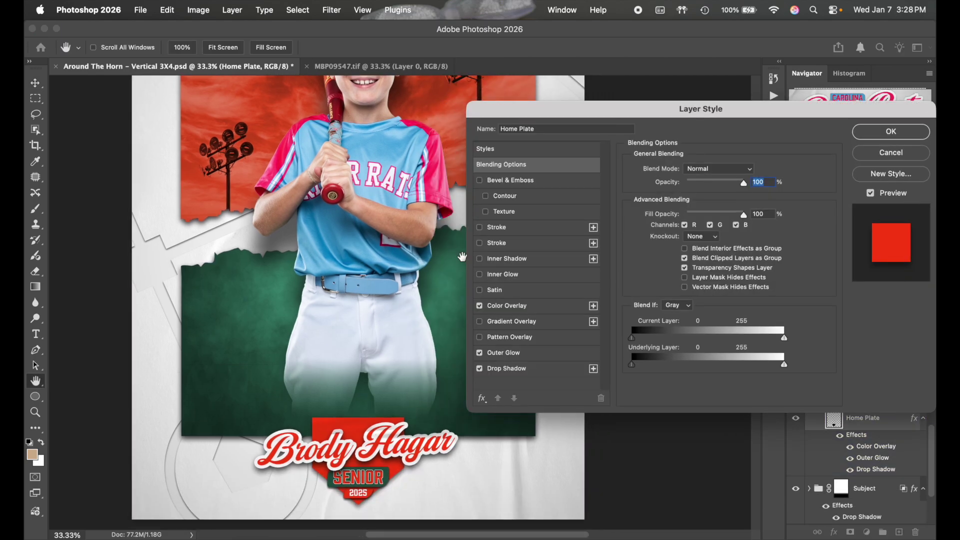
scroll(462, 256, "up", 3)
scroll(462, 256, "up", 3)
scroll(462, 257, "down", 4)
scroll(462, 257, "right", 1)
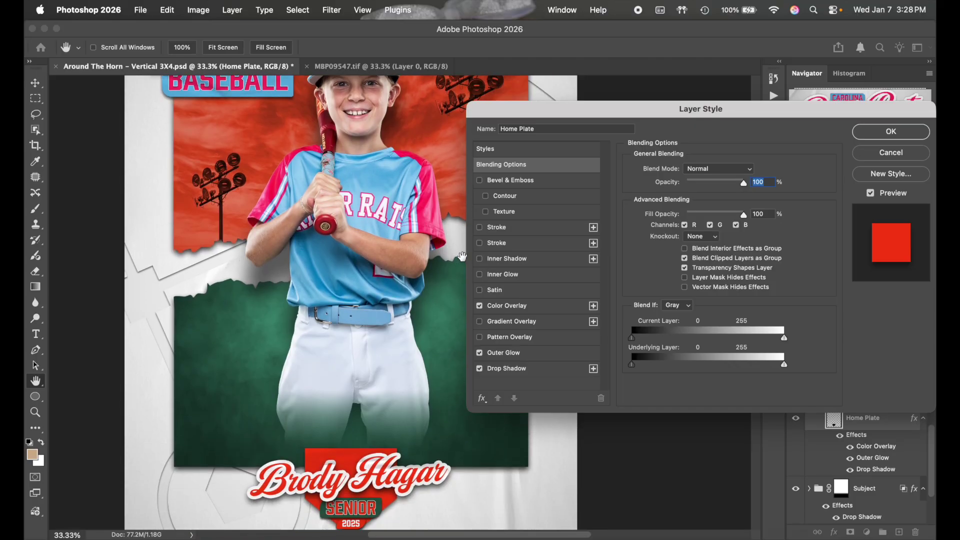
scroll(462, 257, "left", 1)
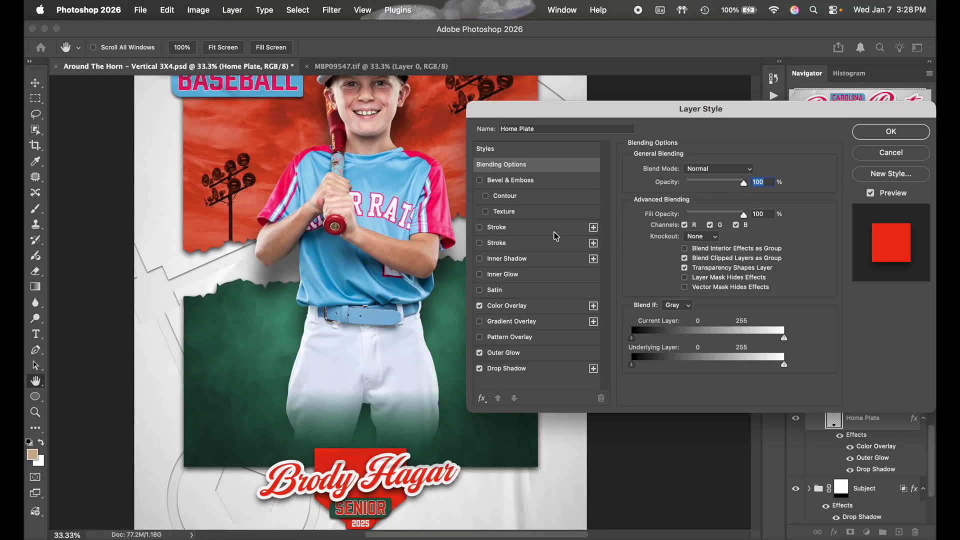
left_click(533, 309)
left_click(750, 175)
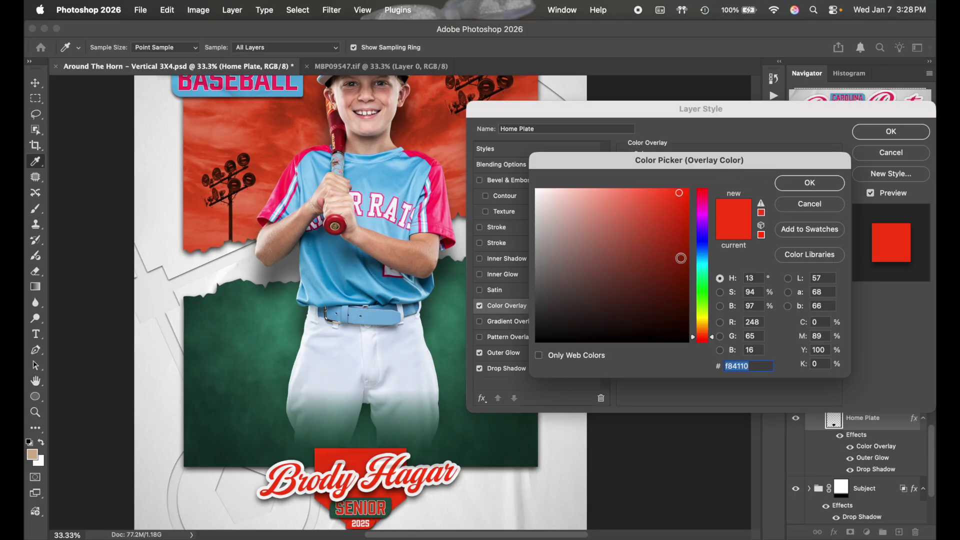
key("super+v")
left_click(809, 183)
left_click(889, 132)
scroll(536, 296, "down", 3)
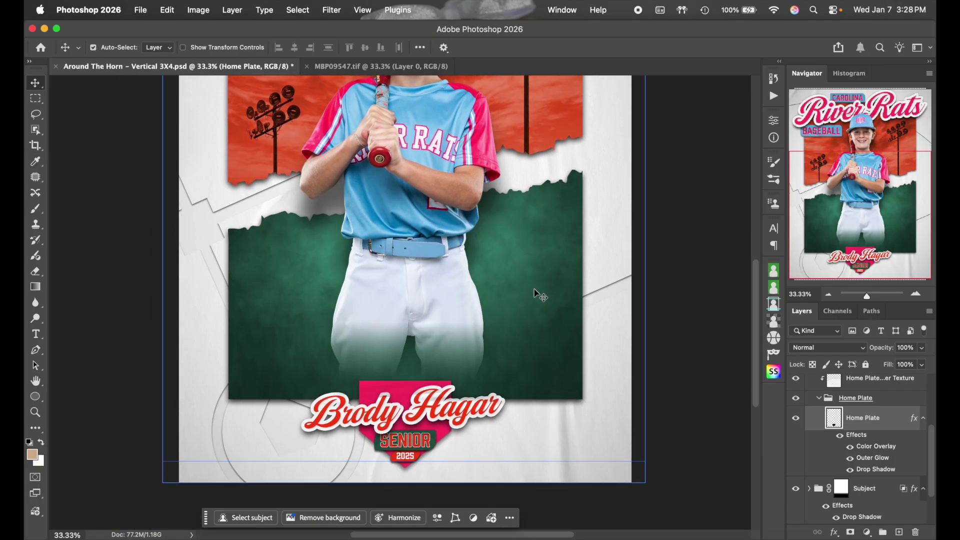
Collapse the Home Plate group and check the SENIOR 2025 badge text's visibility
left_click(826, 398)
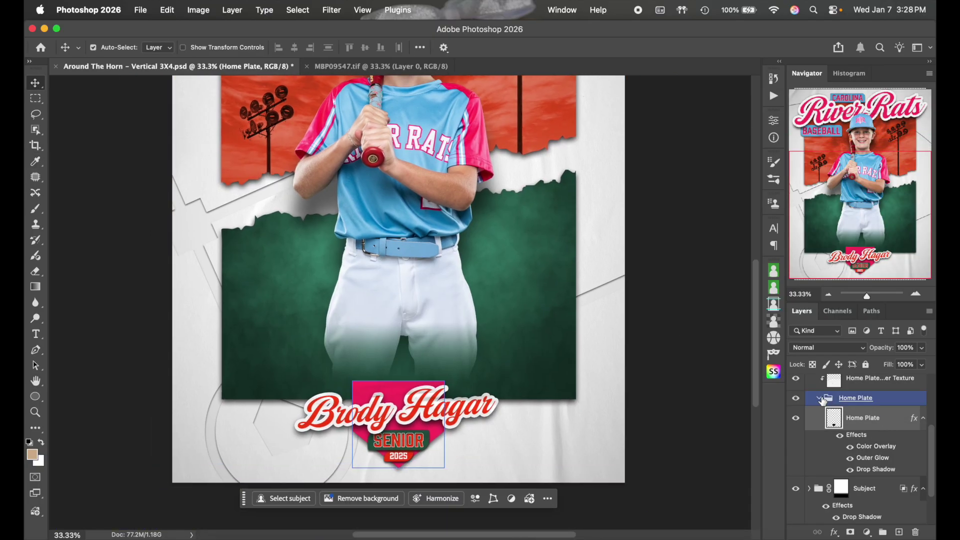
left_click(819, 398)
scroll(815, 405, "up", 3)
left_click(801, 409)
left_click(795, 405)
left_click(795, 405)
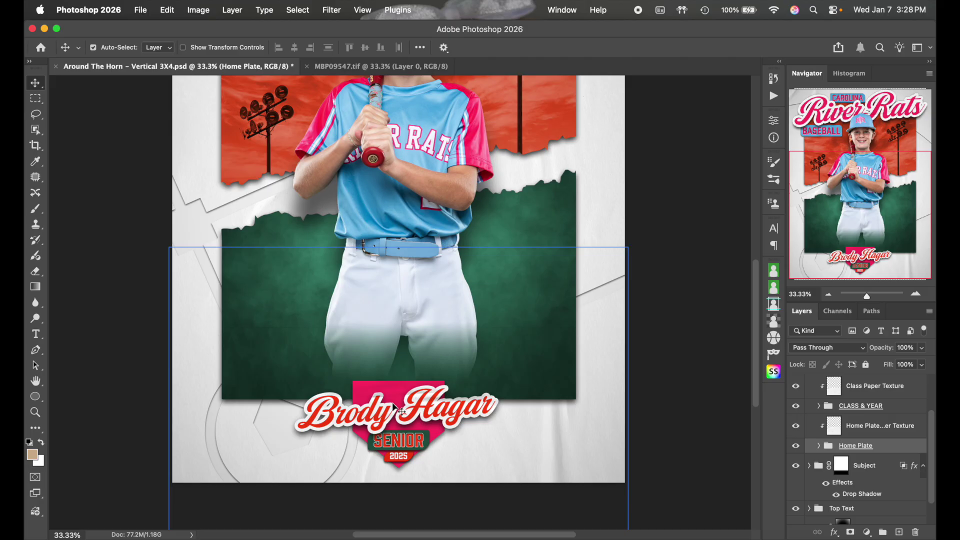
Recolour the name text to jersey light blue 5cb4e3 and type the new player's name
left_click(35, 333)
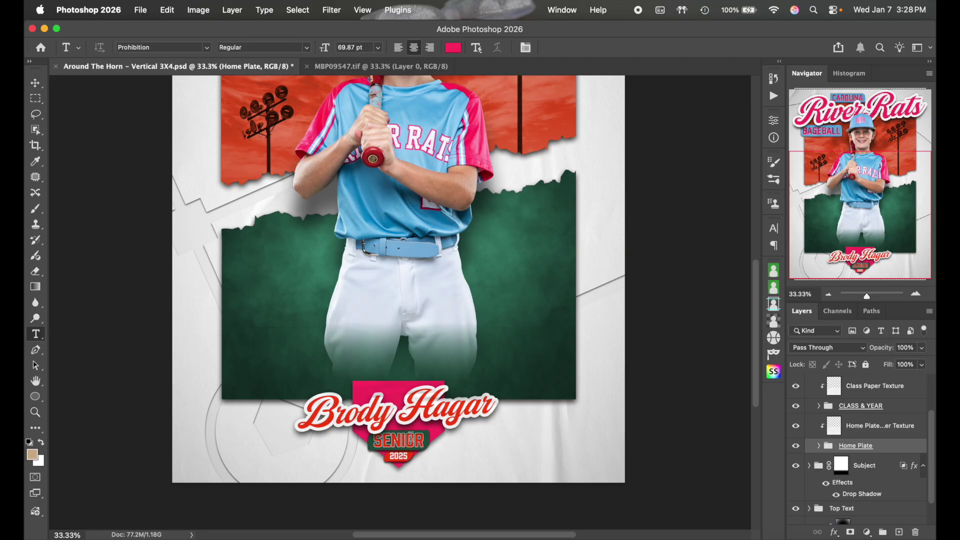
left_click(405, 424)
key("super+a")
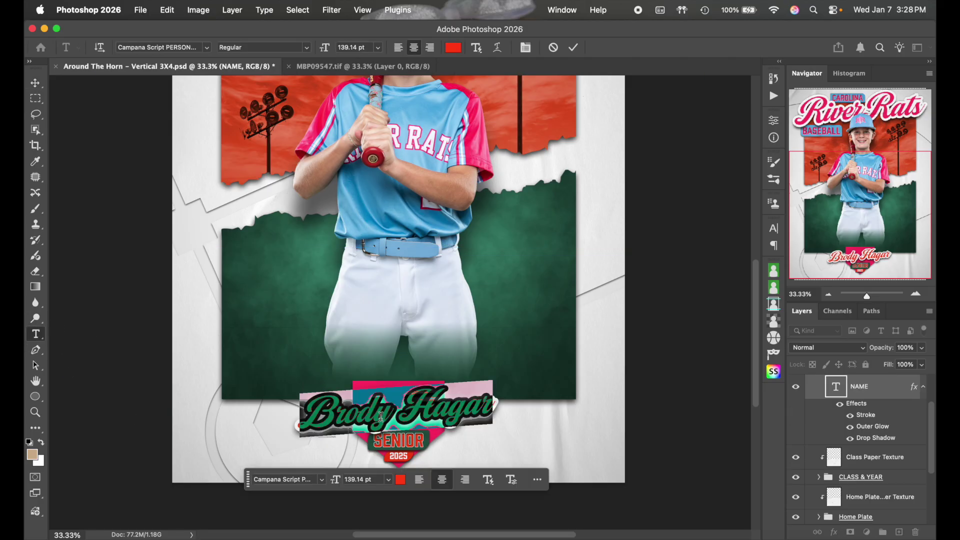
left_click(453, 48)
left_click(426, 102)
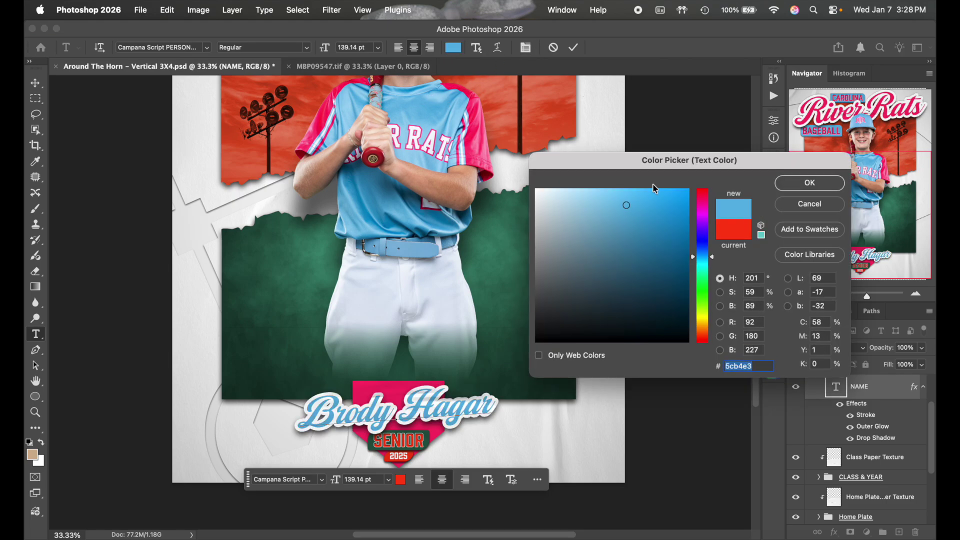
left_click(780, 185)
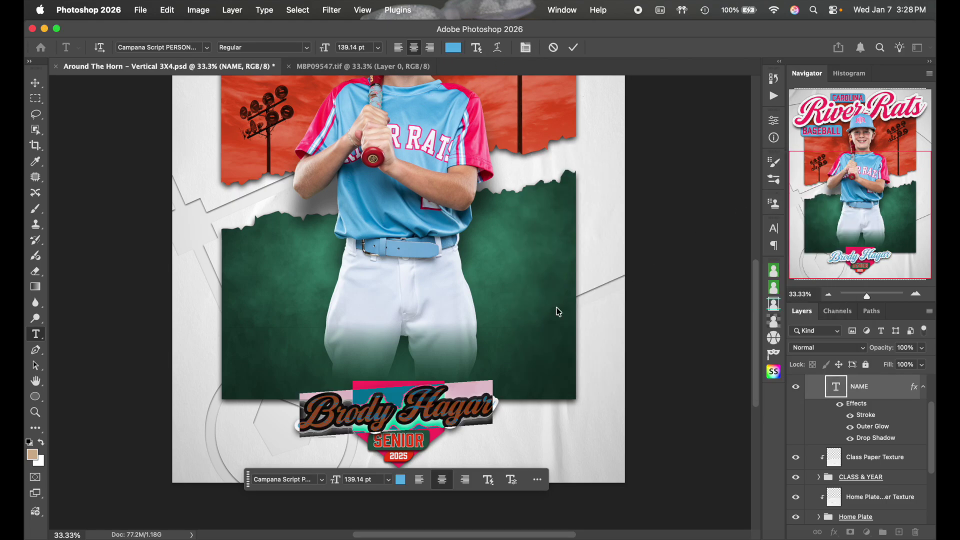
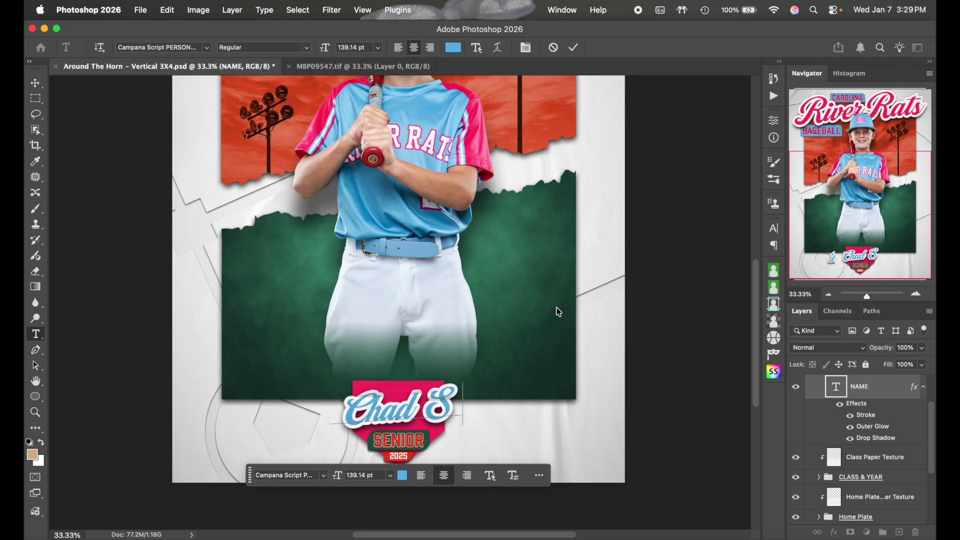
Commit the new player's name text
left_click(573, 47)
scroll(554, 373, "down", 4)
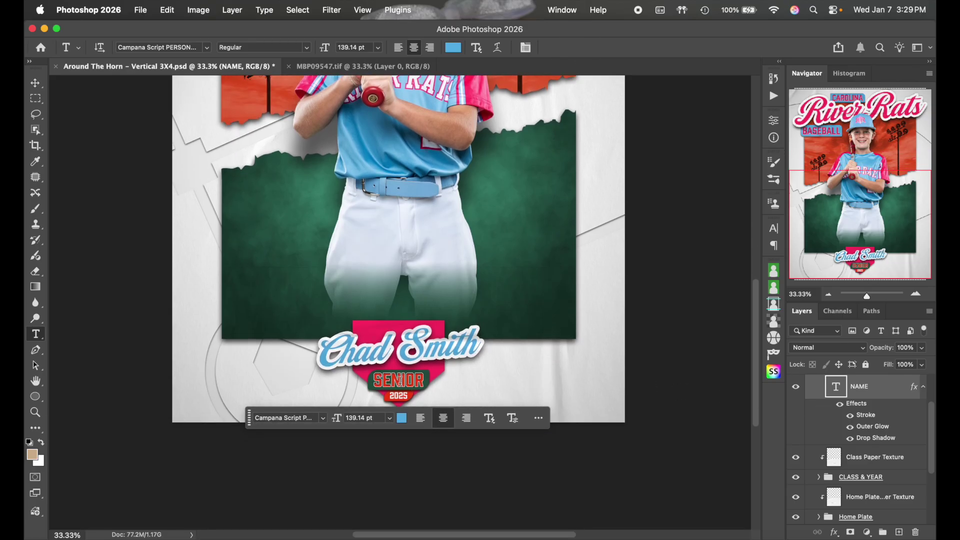
scroll(867, 432, "down", 2)
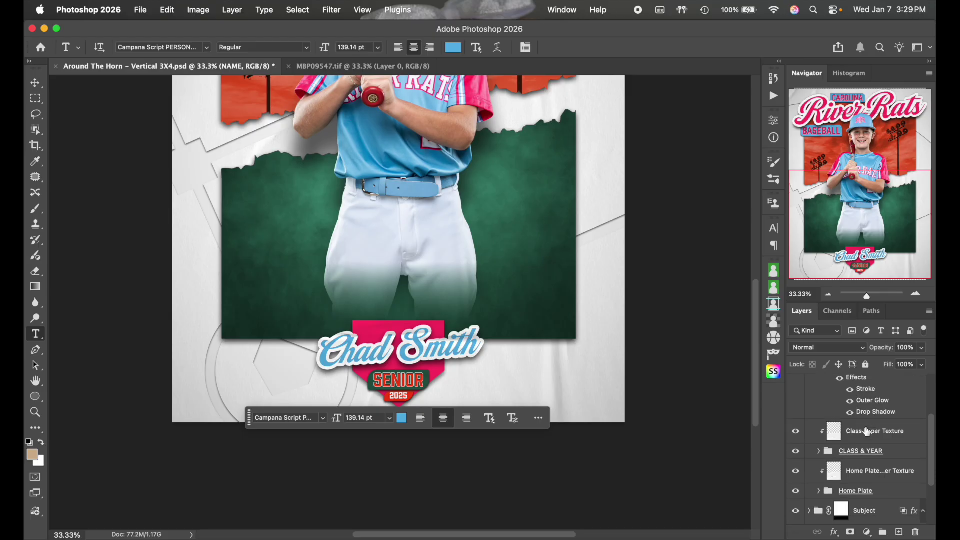
scroll(867, 431, "down", 1)
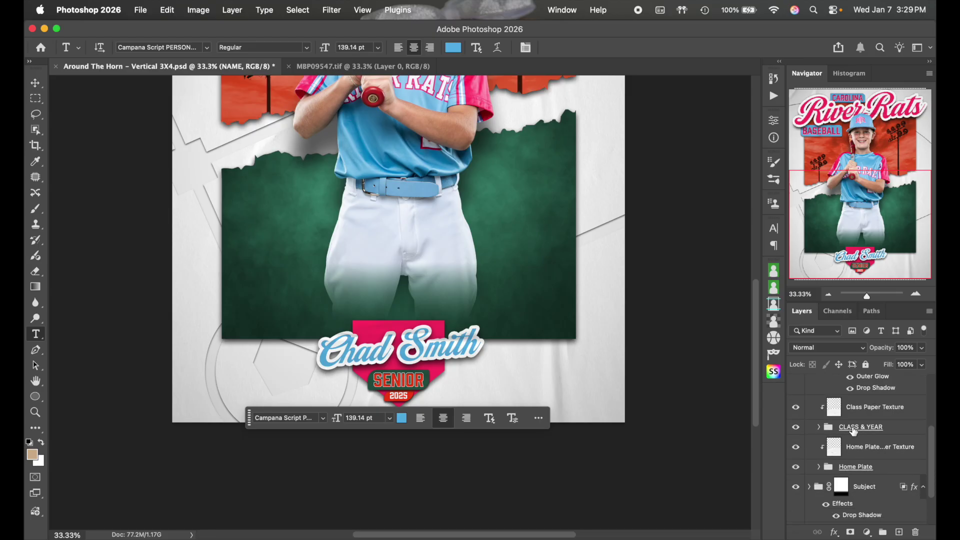
Expand the CLASS & YEAR group and select its Senior text layer
left_click(820, 427)
scroll(857, 433, "down", 3)
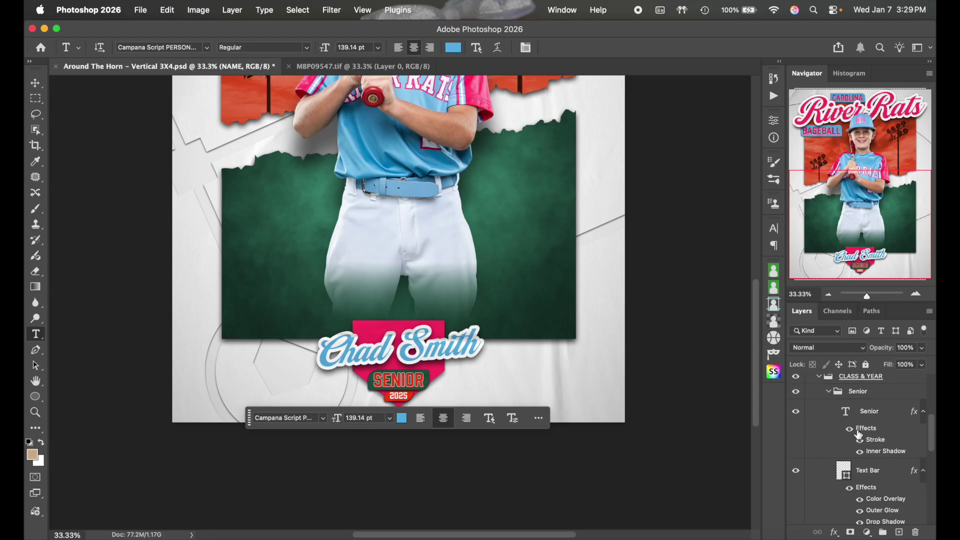
left_click(872, 414)
scroll(681, 271, "up", 10)
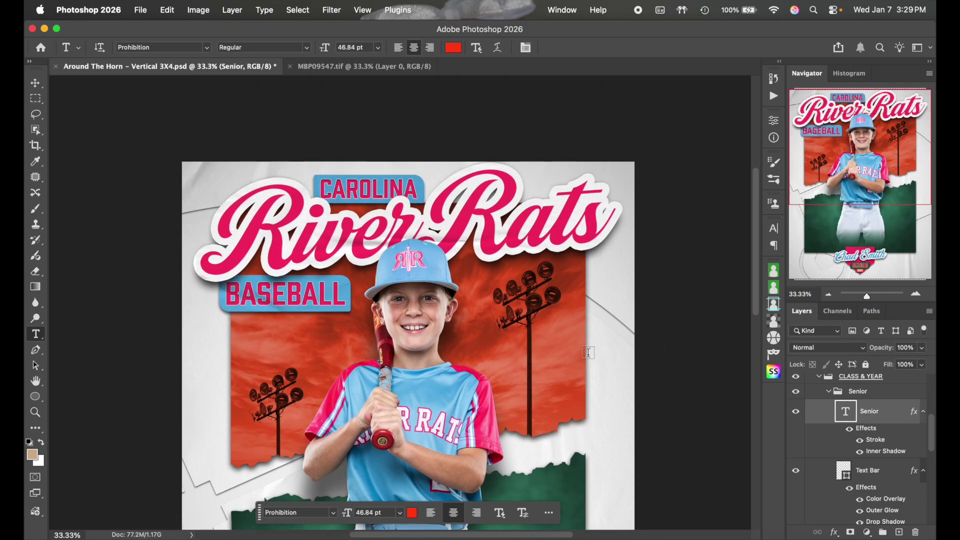
scroll(592, 350, "down", 10)
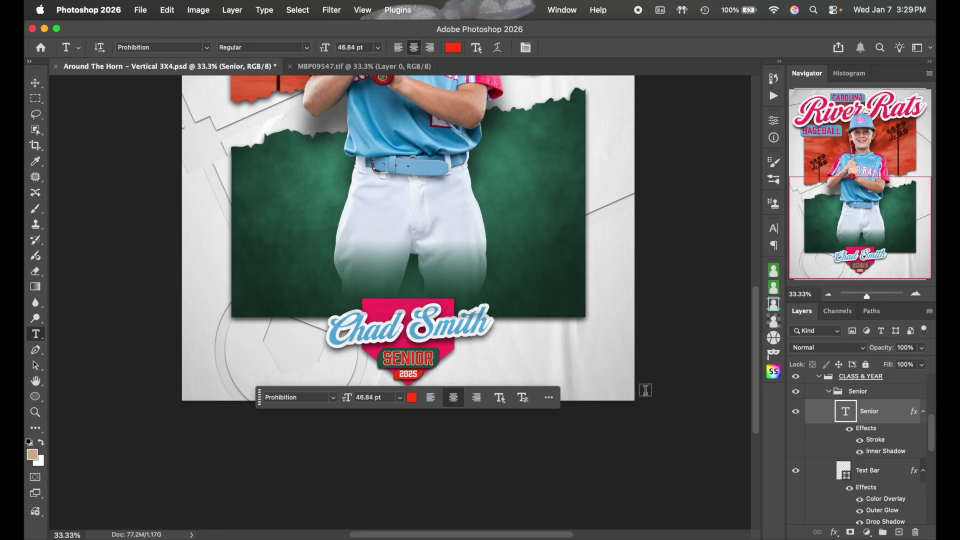
scroll(543, 275, "up", 4)
scroll(544, 276, "down", 2)
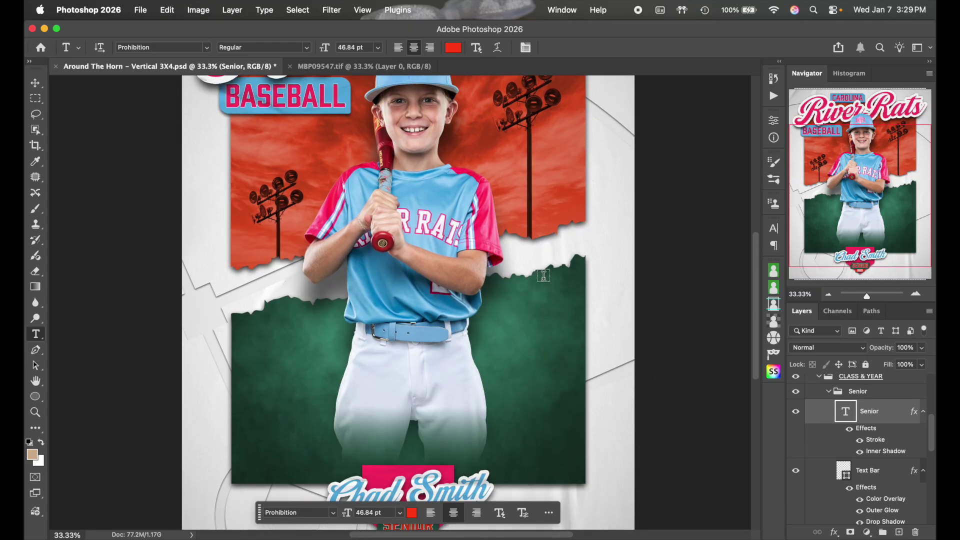
scroll(435, 332, "down", 8)
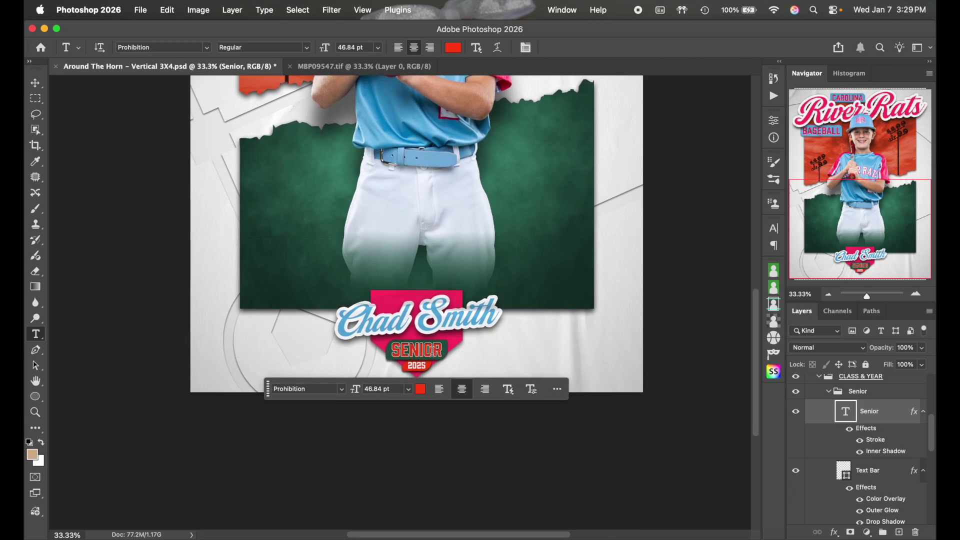
Replace the SENIOR text with FIRST BASE
left_click(431, 351)
key("super+a")
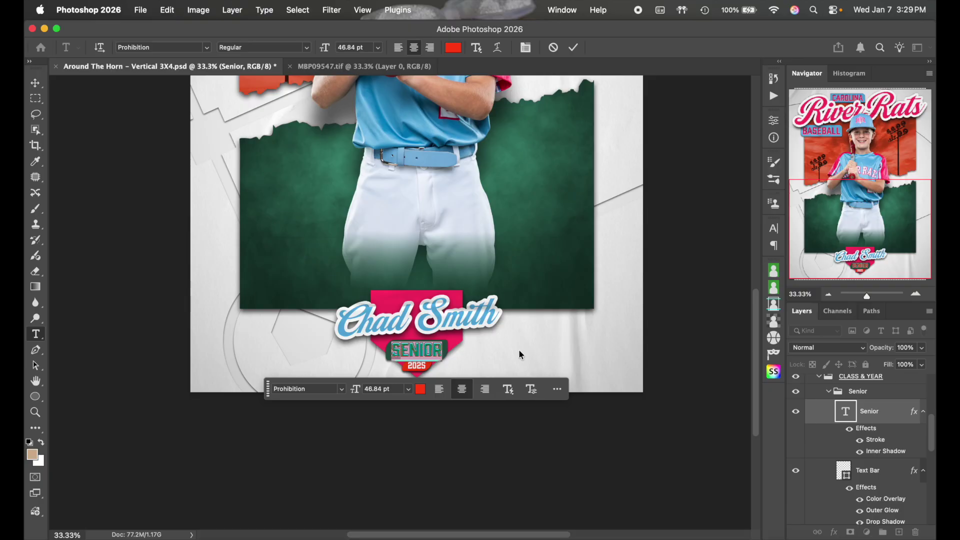
key("BackSpace")
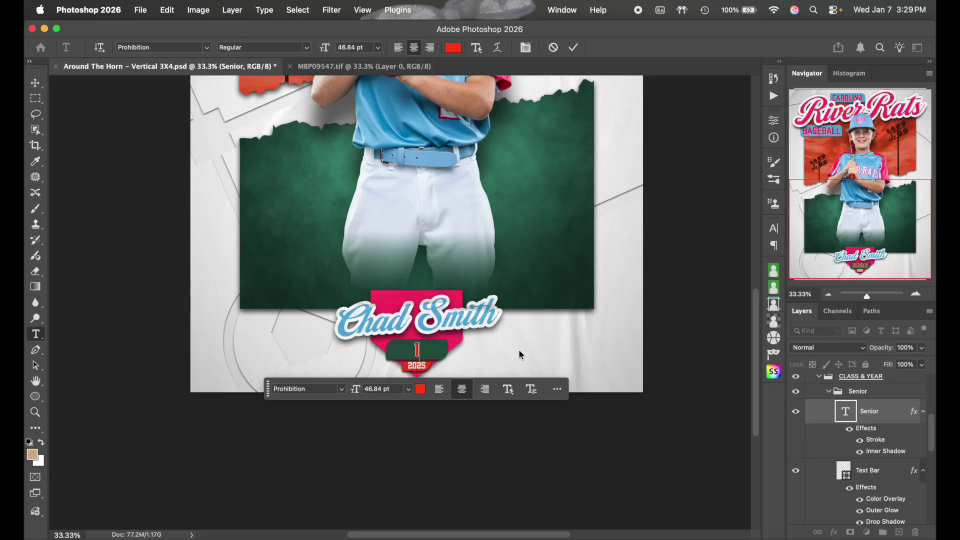
type("15")
type("T BAS")
type("E")
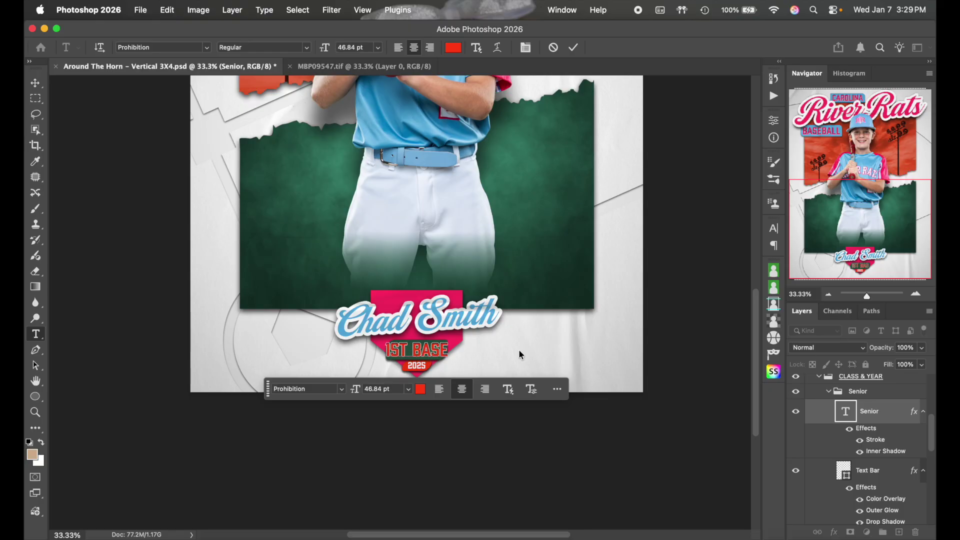
left_click_drag(405, 340, 383, 348)
type("FIRST")
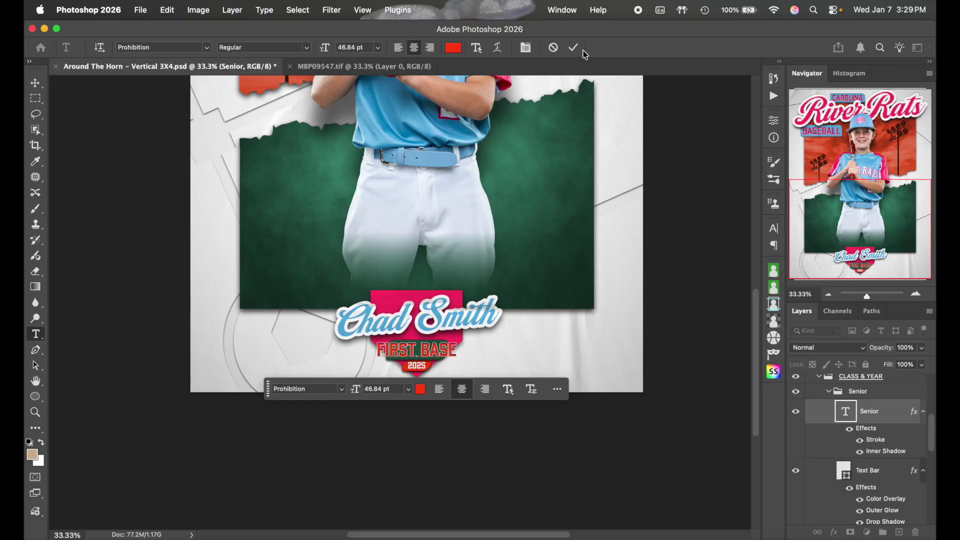
Colour all of the FIRST BASE text pink ff3369 and commit it
key("super+a")
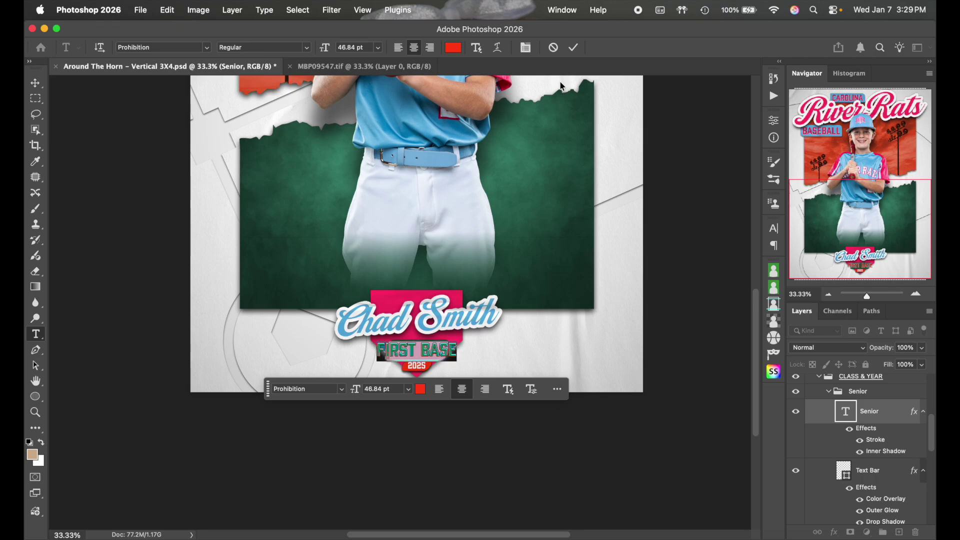
left_click(453, 48)
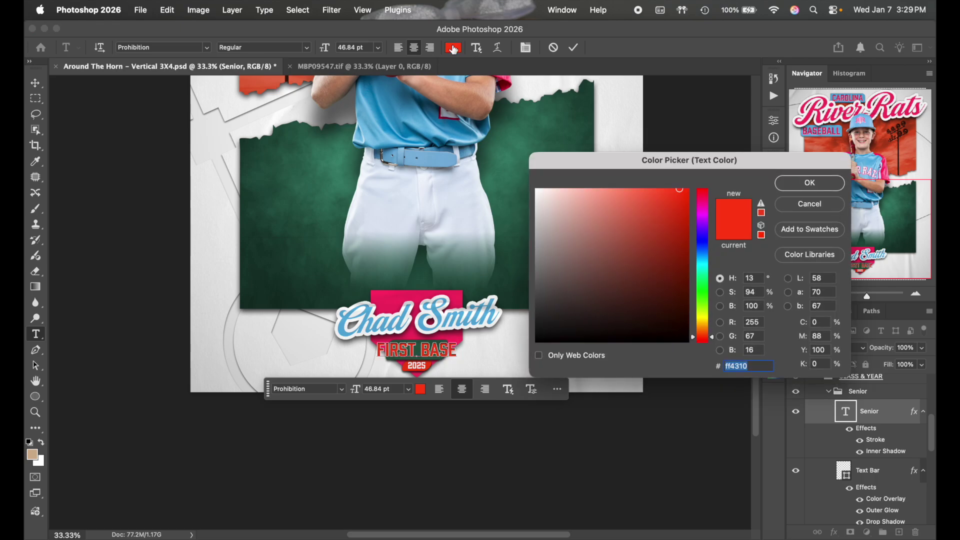
type("ff3369")
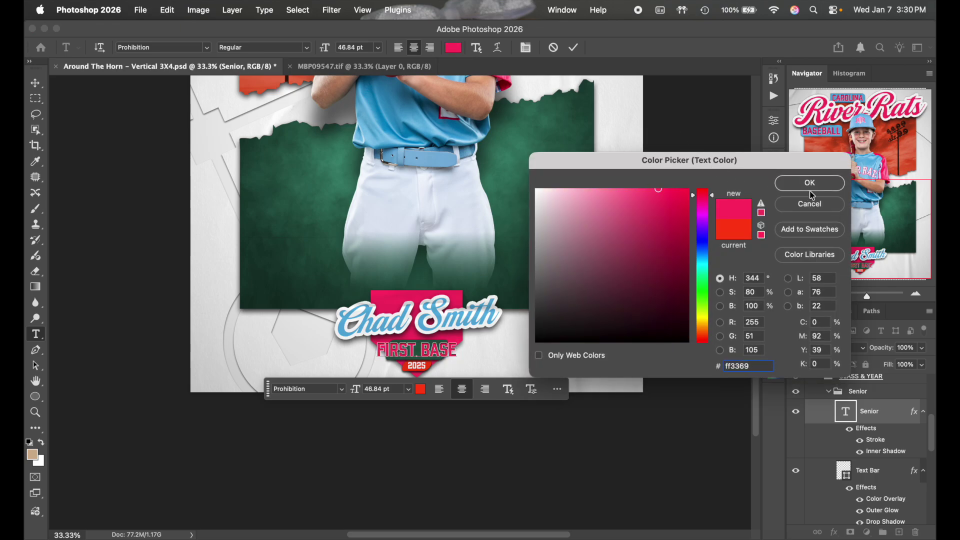
left_click(810, 184)
left_click(575, 48)
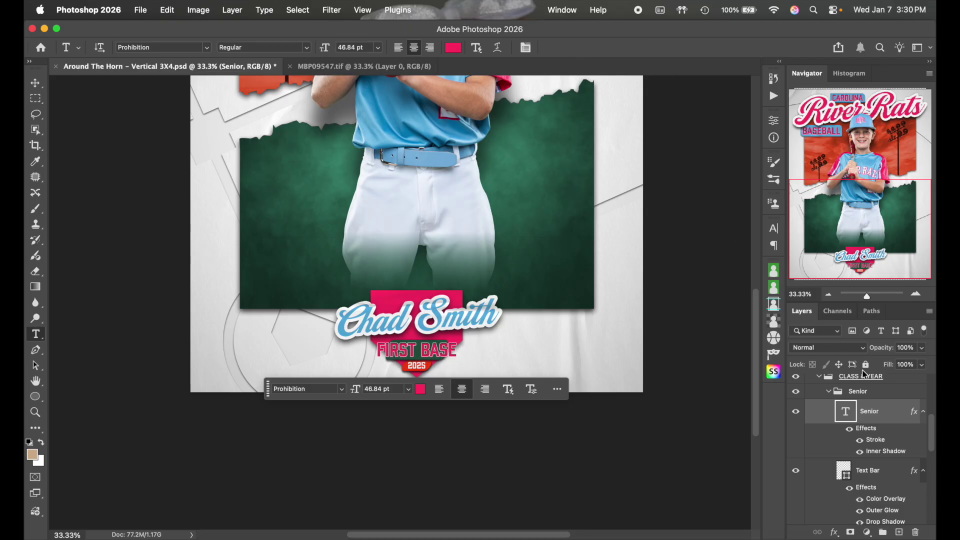
scroll(884, 443, "down", 1)
Stretch the green Text Bar wider on both sides to span FIRST BASE
double_click(886, 458)
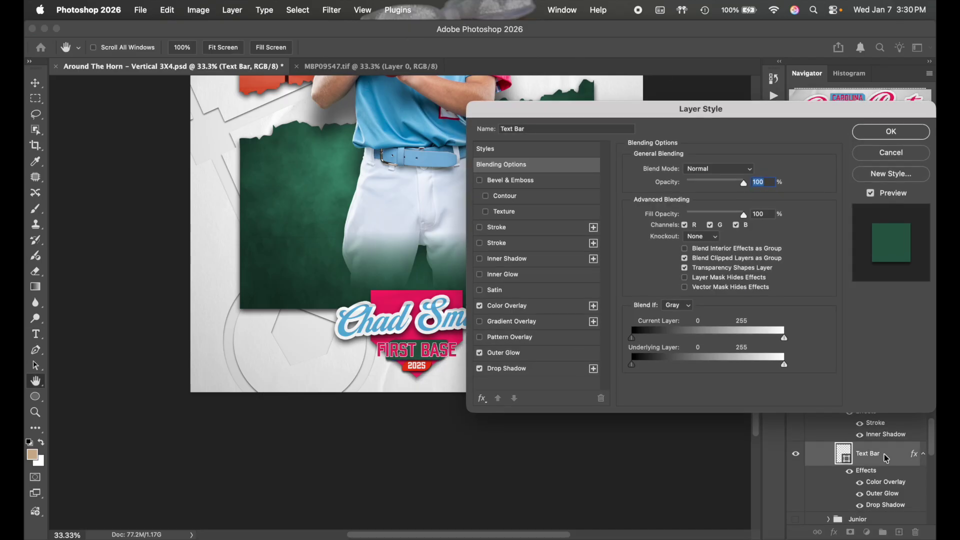
left_click(877, 160)
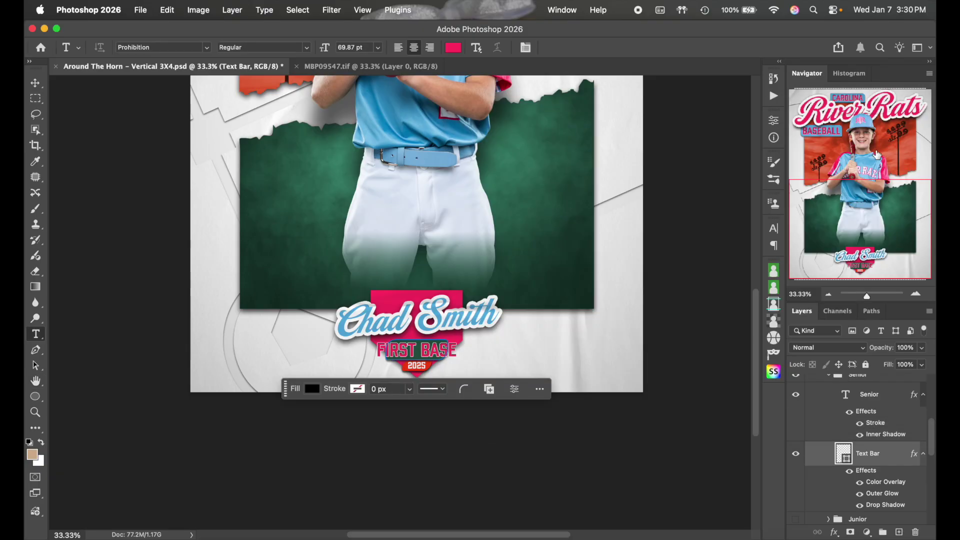
key("super+t")
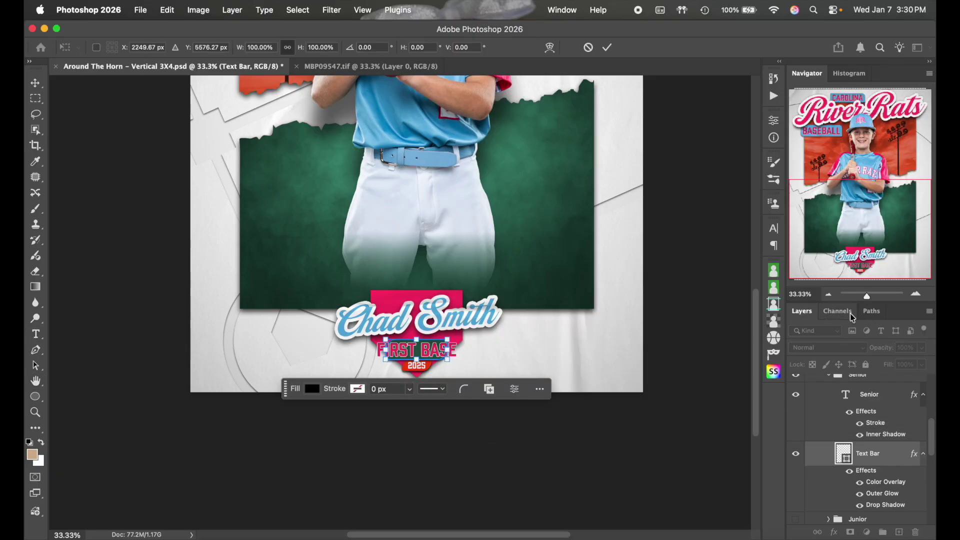
left_click(916, 295)
left_click(917, 295)
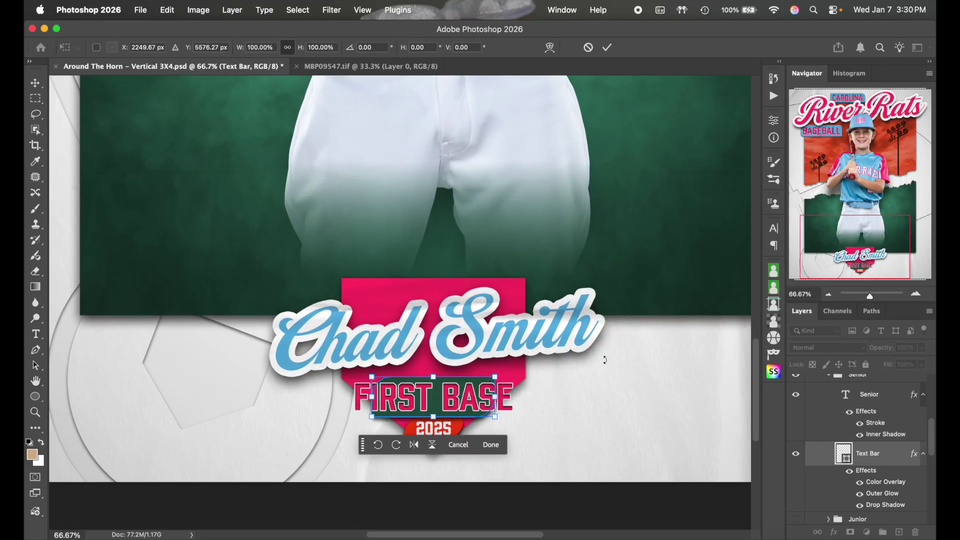
scroll(604, 360, "down", 2)
left_click_drag(491, 304, 525, 304)
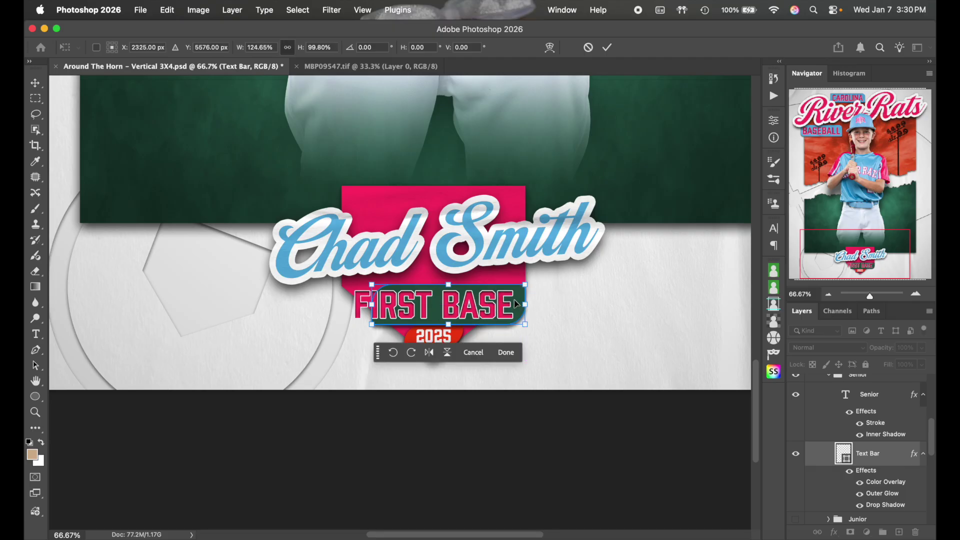
left_click_drag(371, 304, 342, 304)
left_click(606, 47)
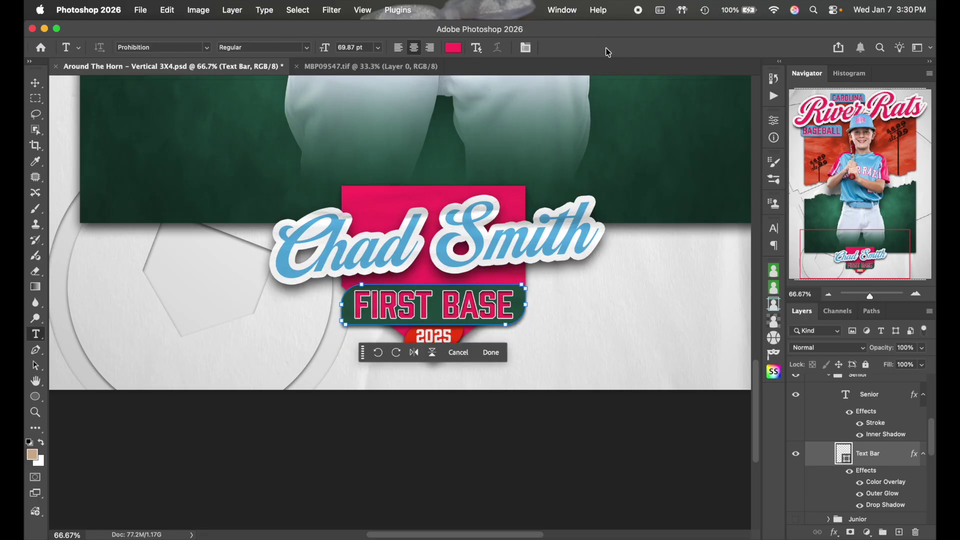
Align the FIRST BASE text and its bar on their centres
scroll(915, 461, "up", 2)
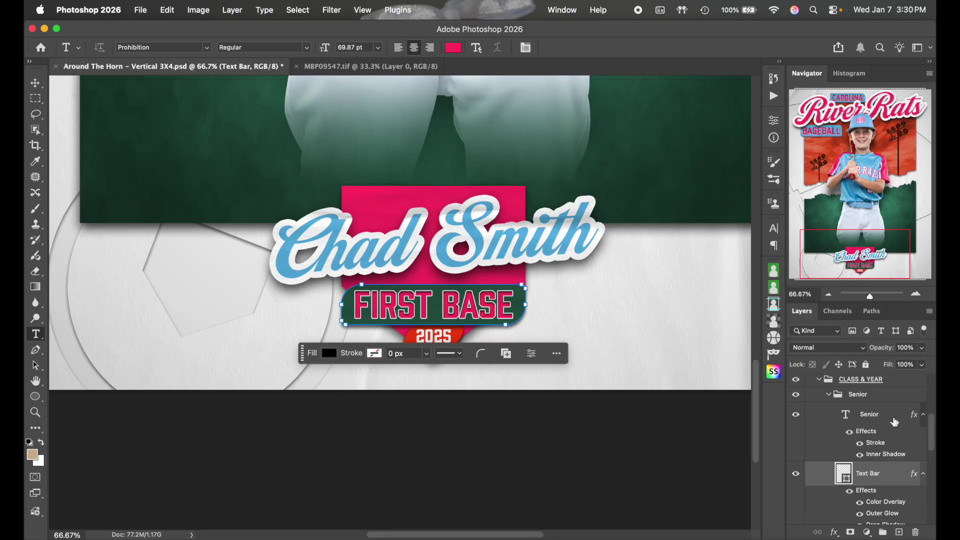
left_click(894, 421, "shift")
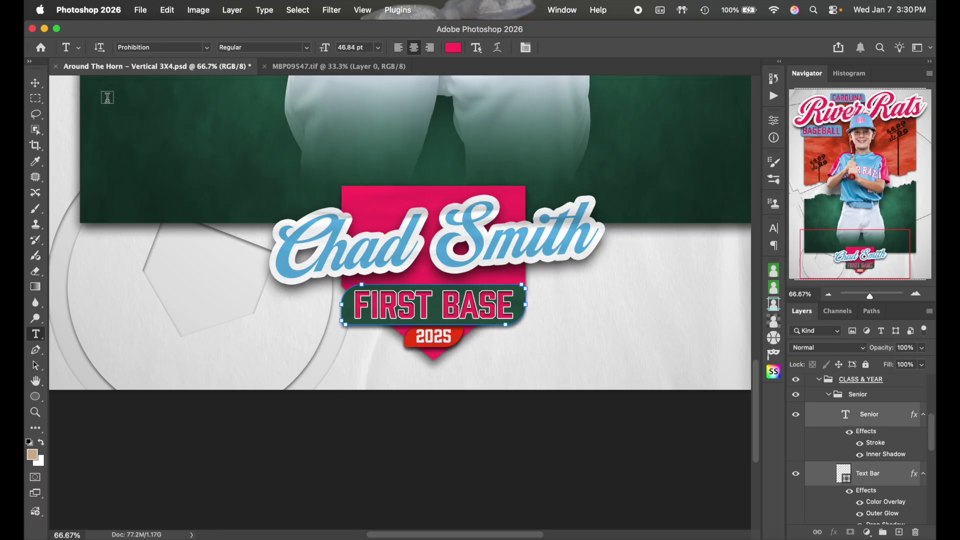
left_click(37, 84)
left_click(294, 49)
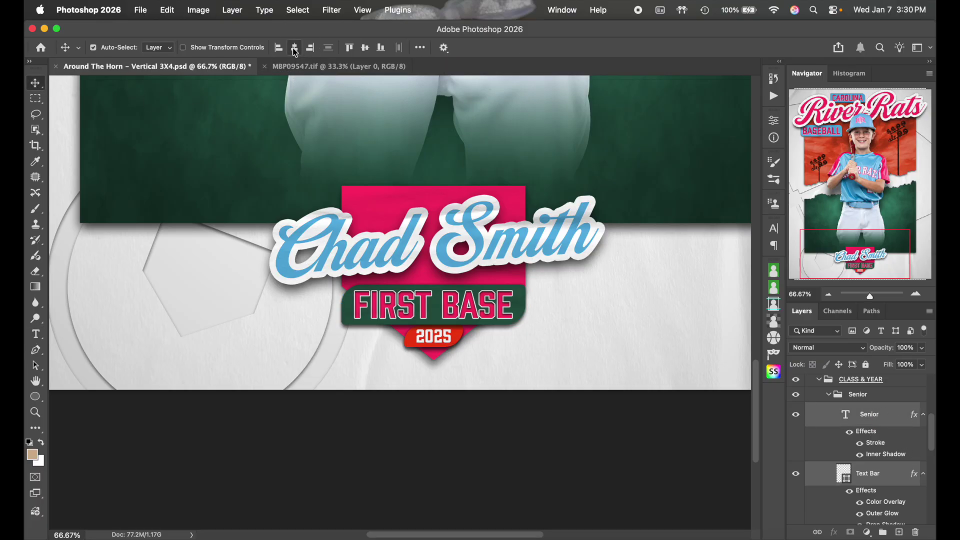
Scale the FIRST BASE label and bar down to about 90.41%
key("super+t")
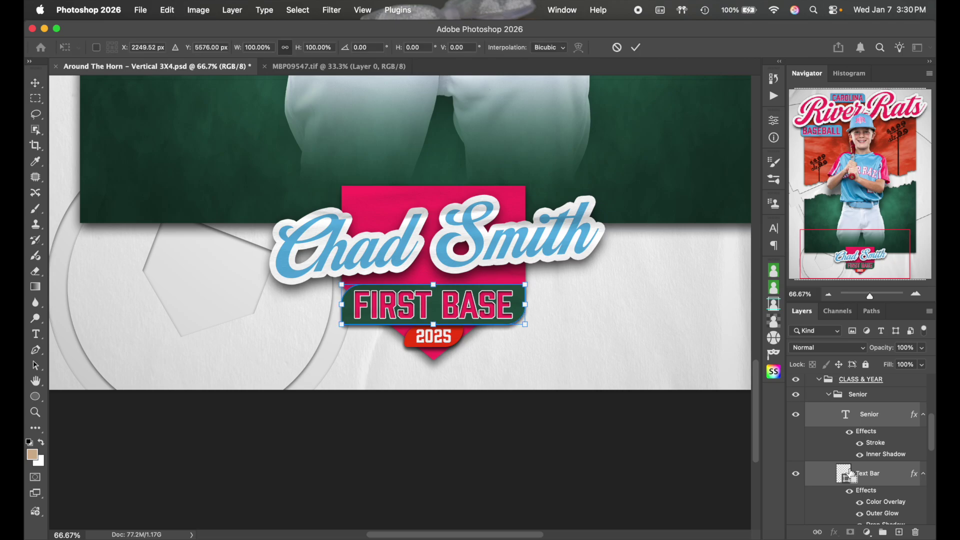
left_click_drag(433, 285, 433, 288)
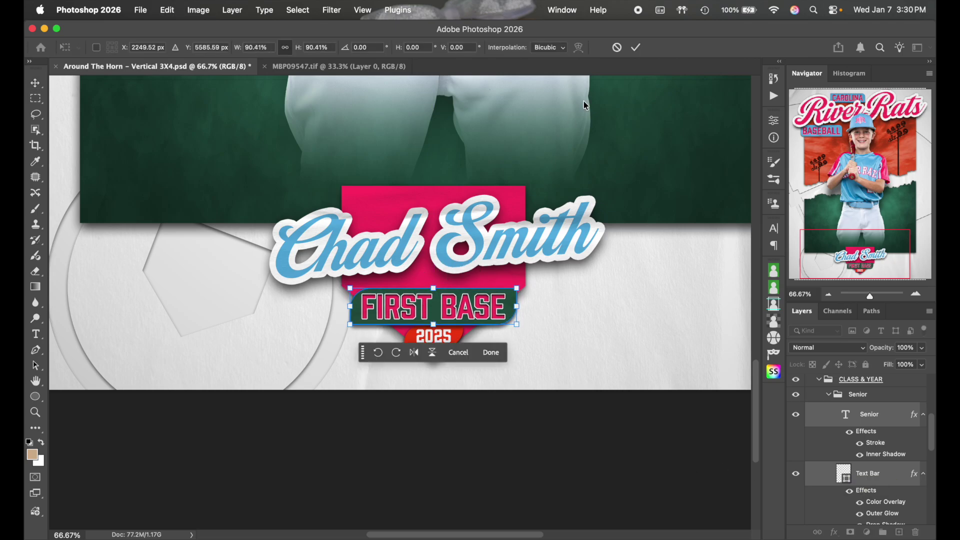
left_click(635, 47)
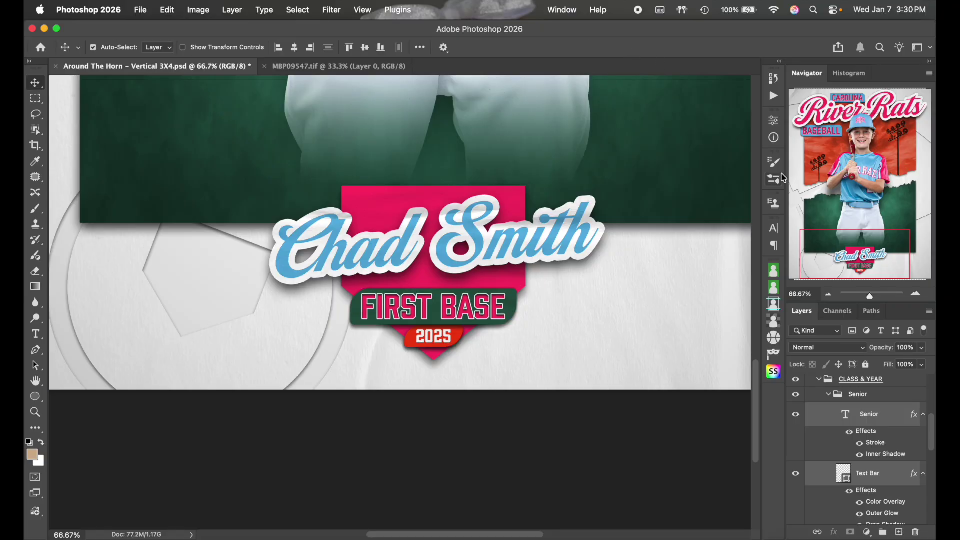
Preview the Junior, Sophomore and Freshman banners, then keep only the Senior FIRST BASE banner visible
scroll(850, 415, "down", 4)
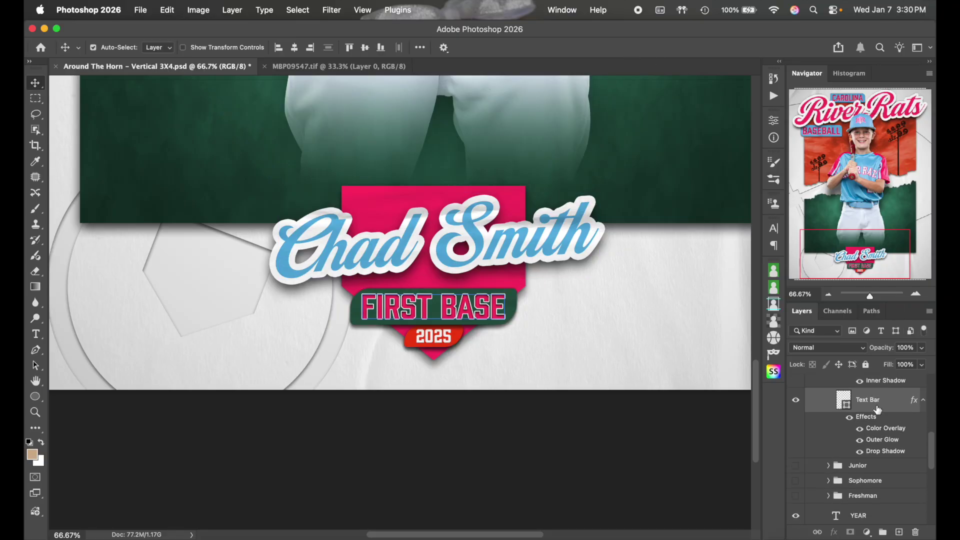
scroll(878, 410, "up", 5)
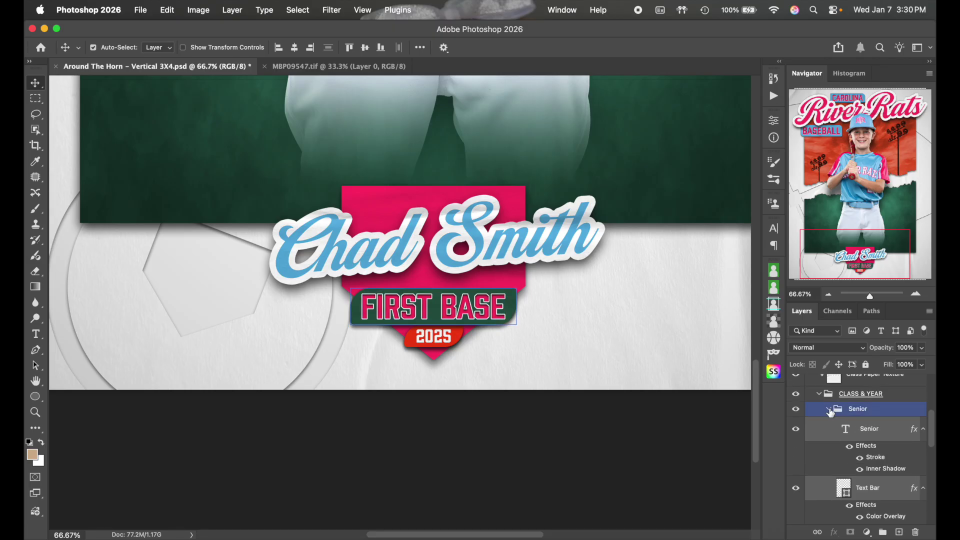
left_click(829, 410)
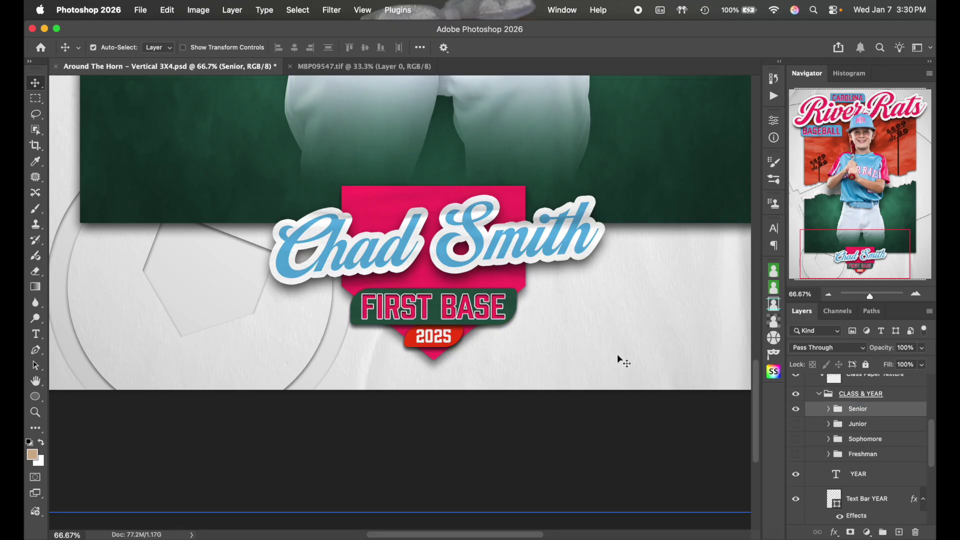
left_click(796, 409)
left_click(796, 423)
left_click(795, 424)
left_click(796, 439)
left_click(795, 439)
left_click(795, 454)
left_click(796, 454)
left_click(795, 409)
Change the YEAR text in the CLASS & YEAR group from 2025 to 2026
scroll(557, 242, "up", 10)
scroll(559, 242, "up", 6)
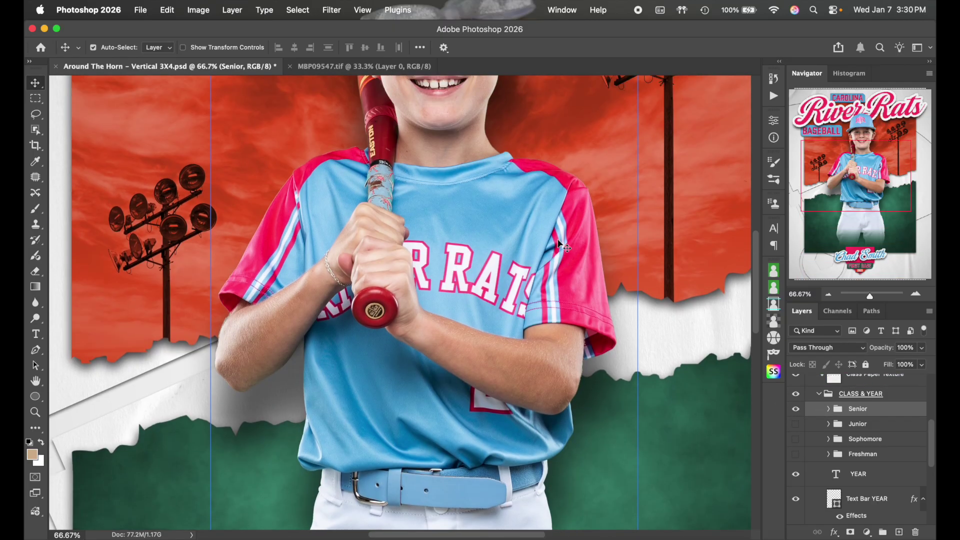
scroll(559, 242, "down", 12)
scroll(559, 243, "down", 1)
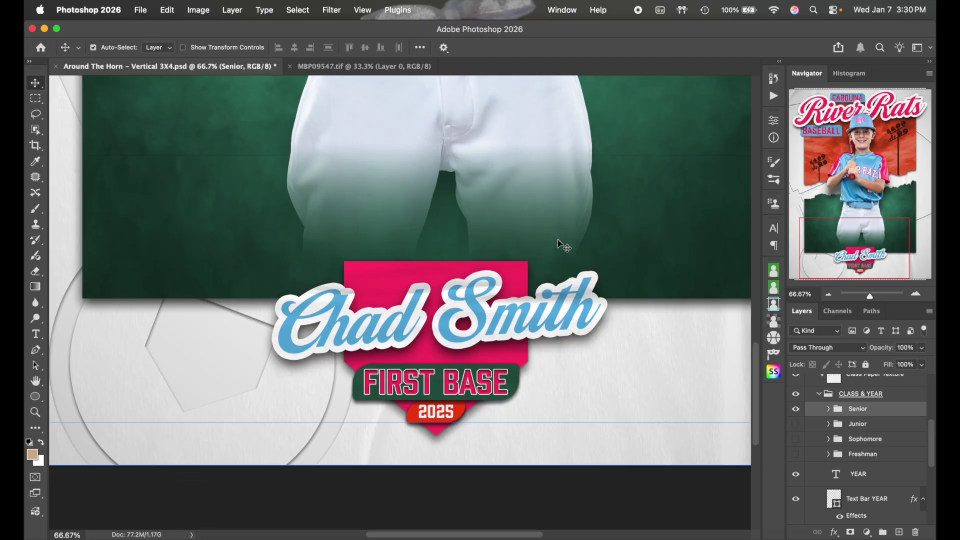
left_click(818, 396)
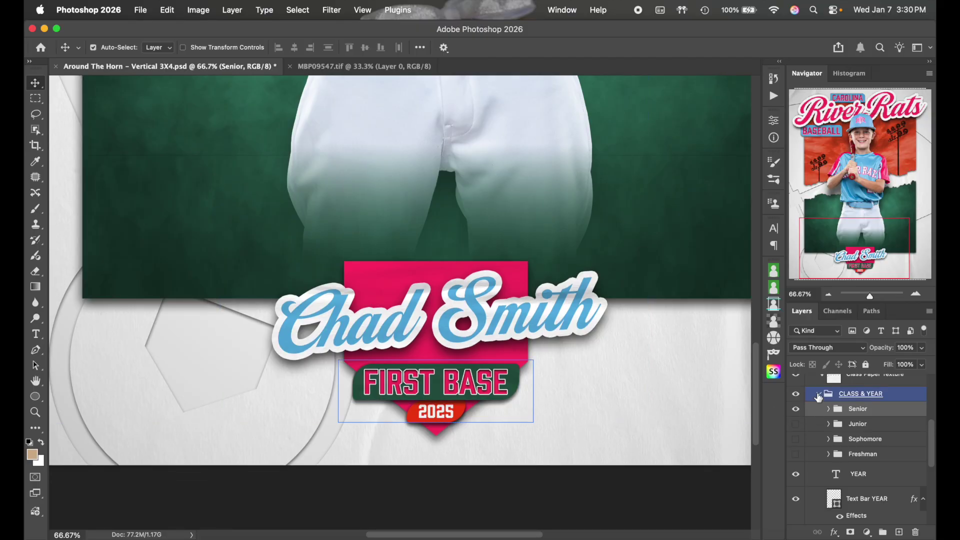
left_click(858, 474)
scroll(860, 450, "down", 3)
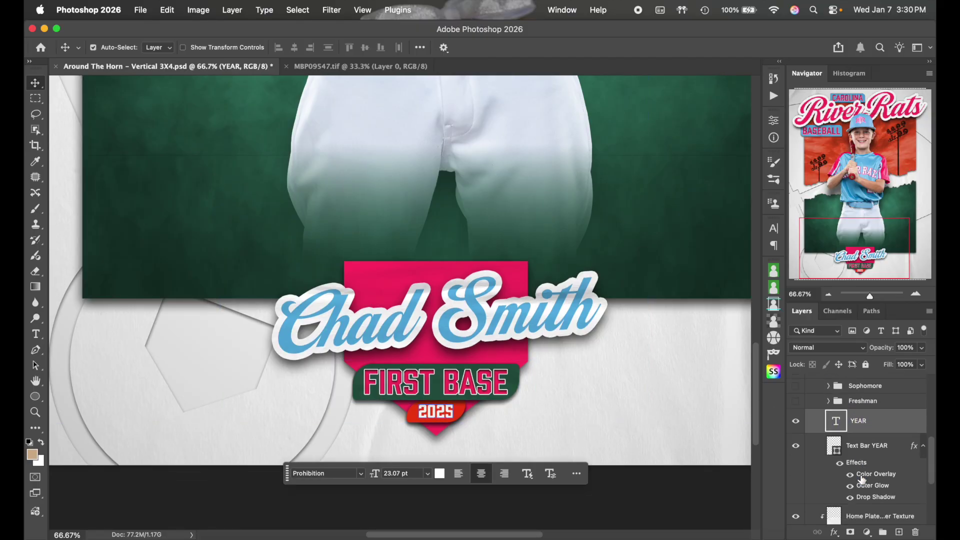
double_click(442, 410)
type("2026")
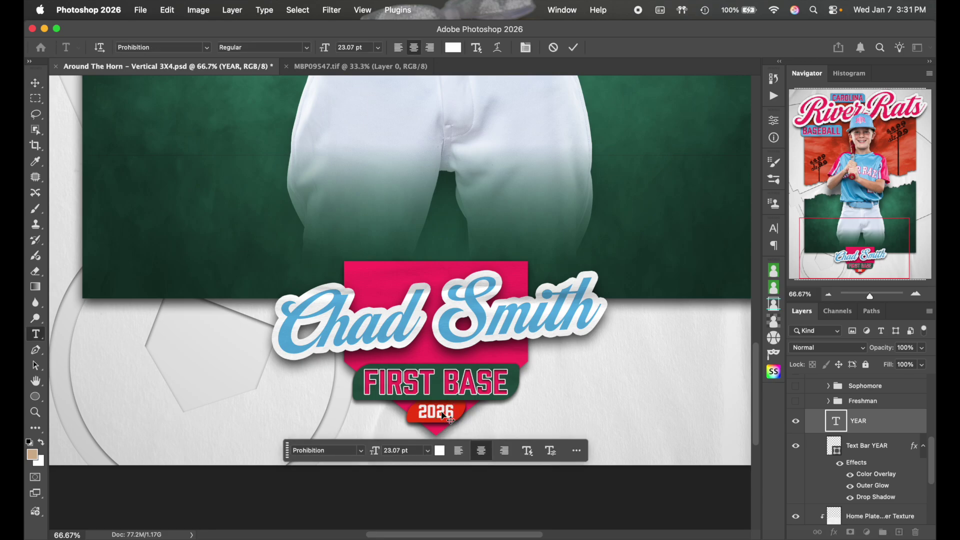
left_click(891, 425)
key("v")
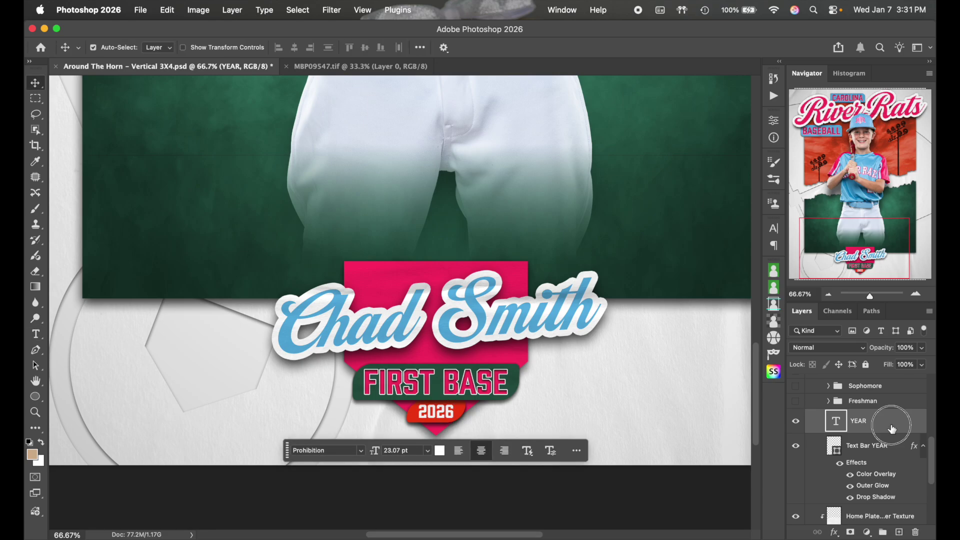
left_click(895, 448)
Set the Text Bar YEAR Color Overlay to the light blue sampled from the jersey
double_click(896, 448)
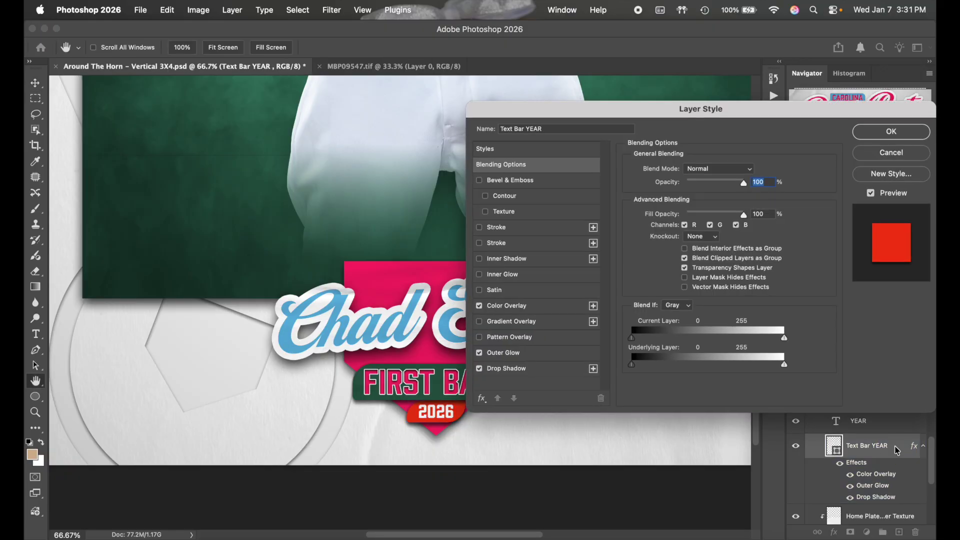
left_click(539, 308)
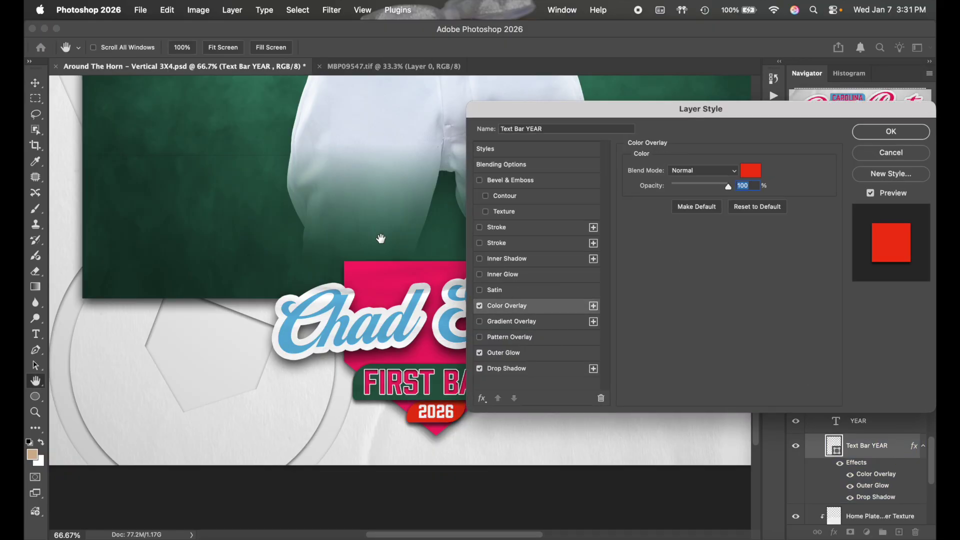
scroll(331, 210, "up", 8)
left_click(753, 175)
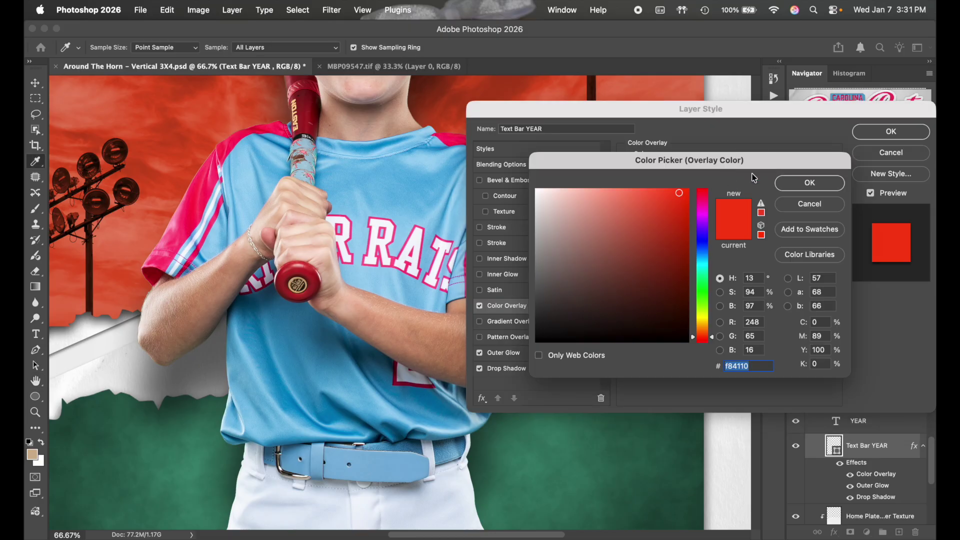
left_click(400, 191)
left_click(809, 183)
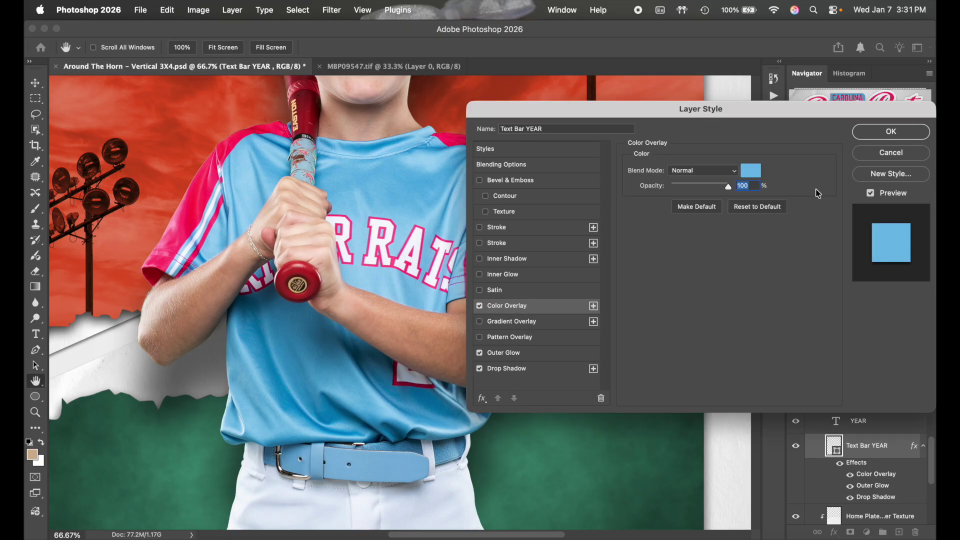
left_click(891, 132)
Zoom out to 50% and expand the Senior group to show its layers
scroll(573, 399, "down", 8)
scroll(573, 399, "down", 5)
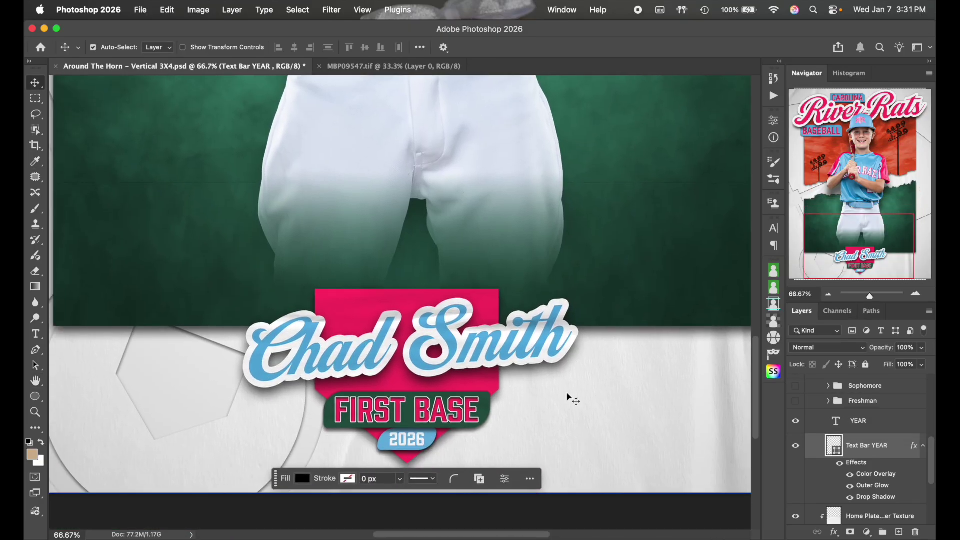
left_click(827, 296)
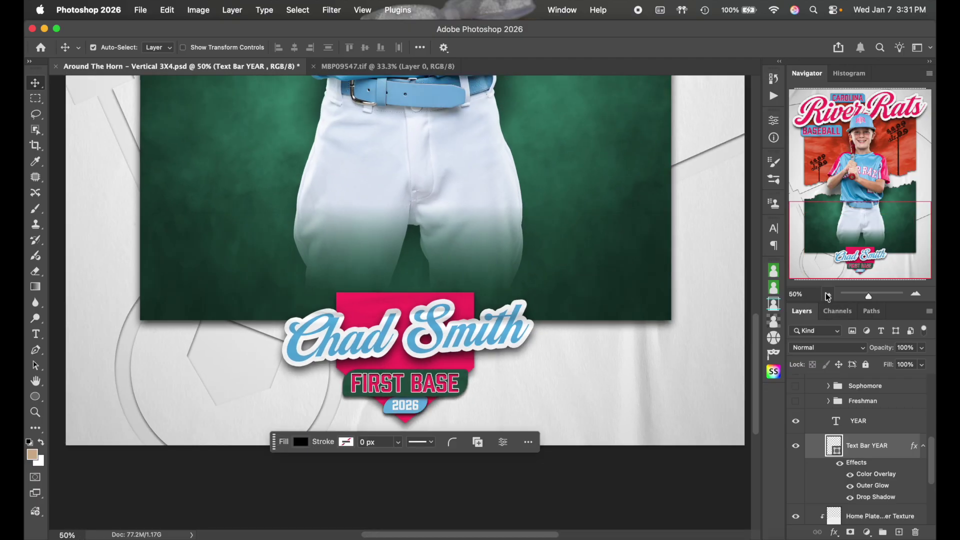
scroll(860, 435, "up", 3)
left_click(852, 423)
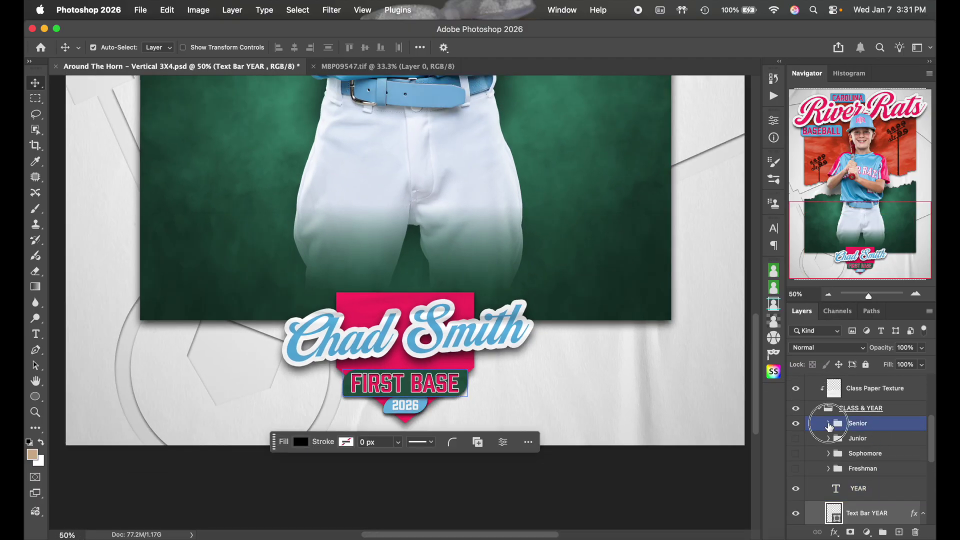
left_click(828, 423)
scroll(860, 440, "down", 2)
Set the FIRST BASE Text Bar's Color Overlay to the jersey's light blue 5bb3e2
left_click(869, 450)
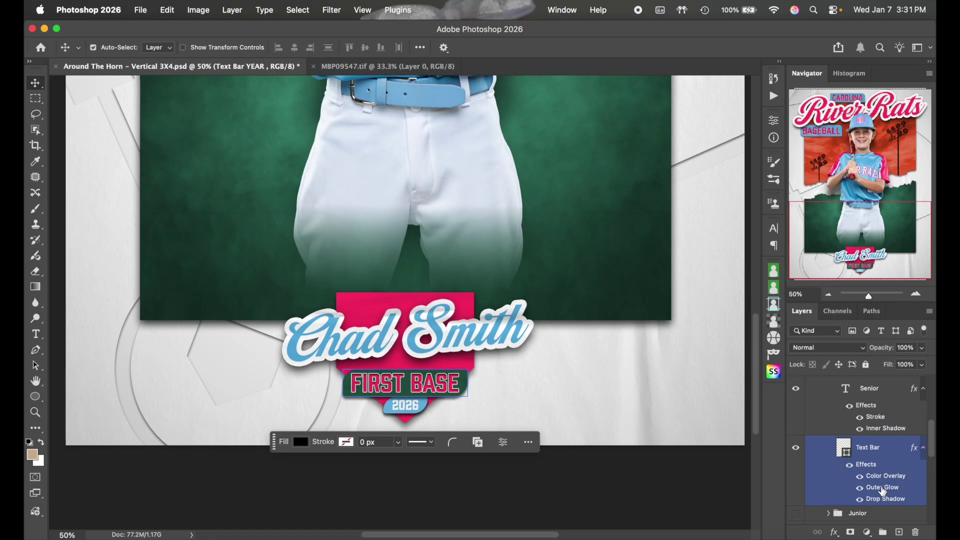
scroll(893, 470, "down", 1)
double_click(890, 446)
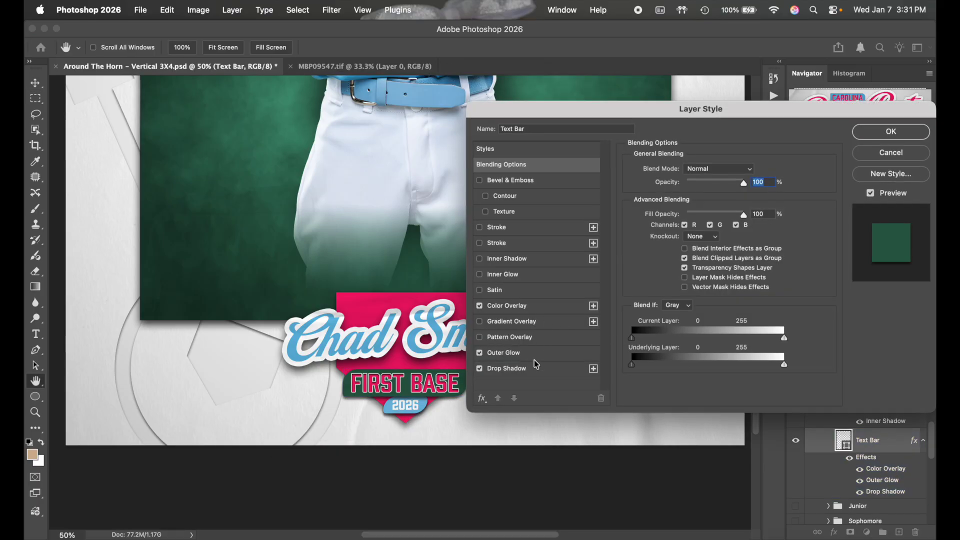
left_click(546, 305)
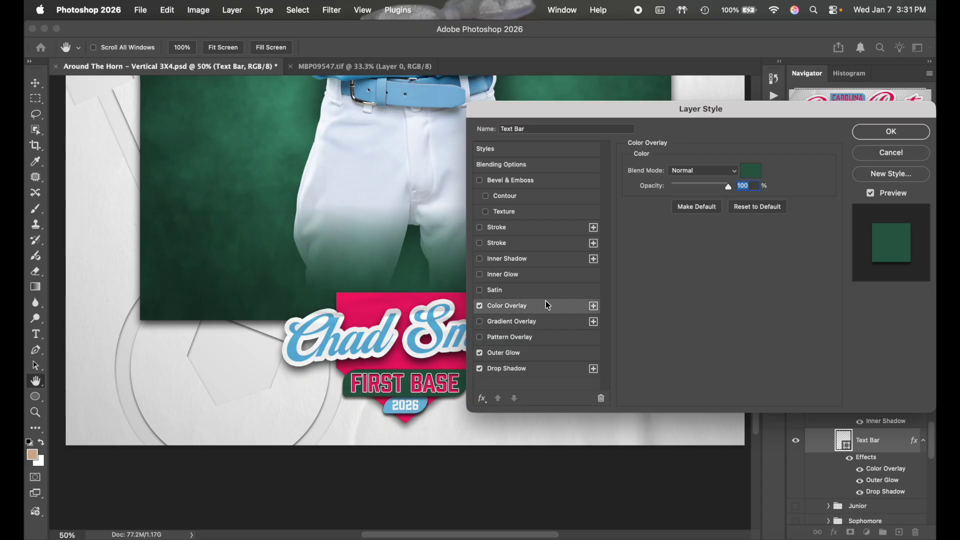
left_click(750, 172)
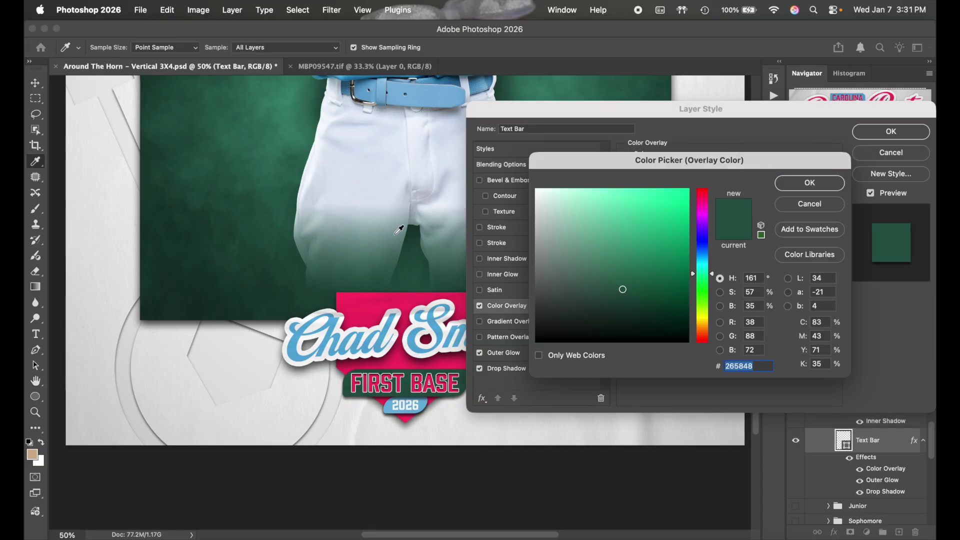
scroll(400, 229, "up", 5)
left_click(421, 119)
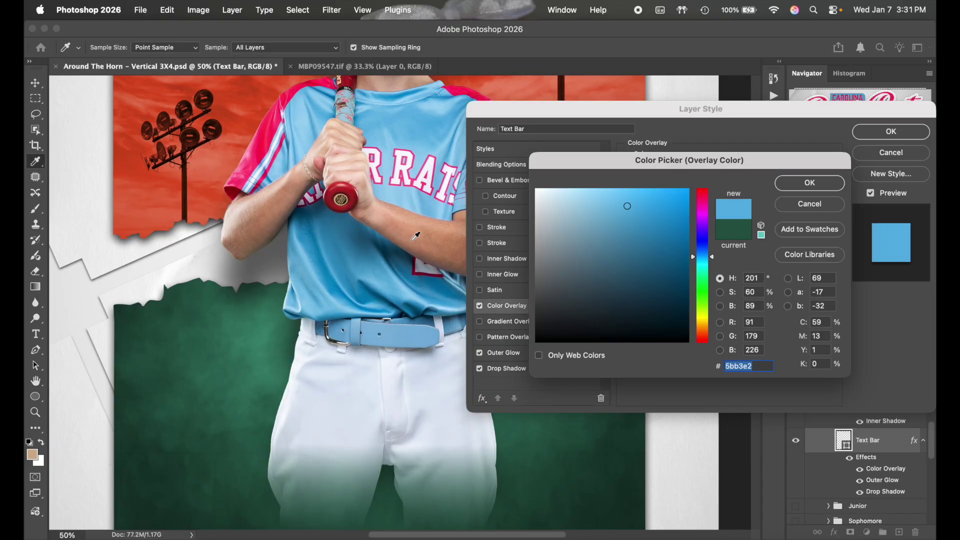
scroll(416, 265, "down", 6)
scroll(416, 266, "up", 3)
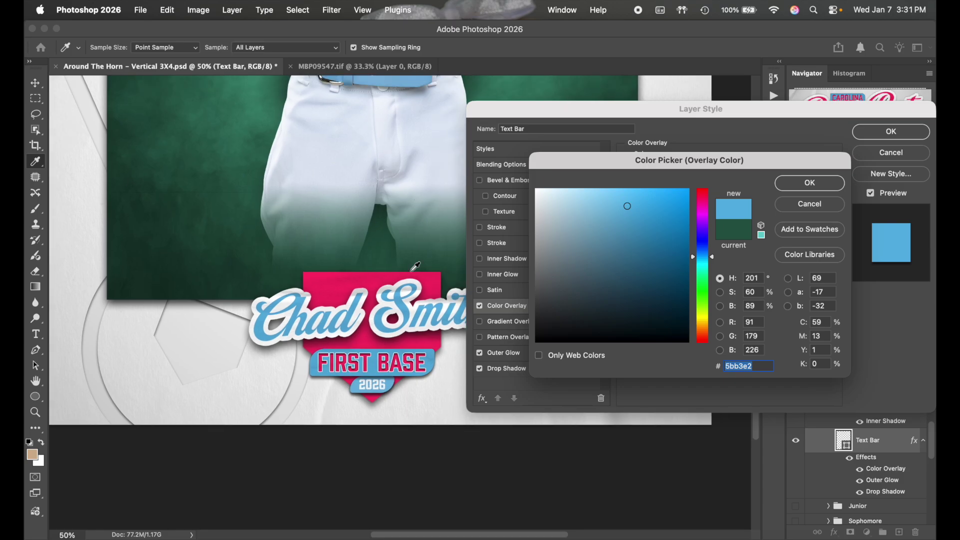
left_click(790, 193)
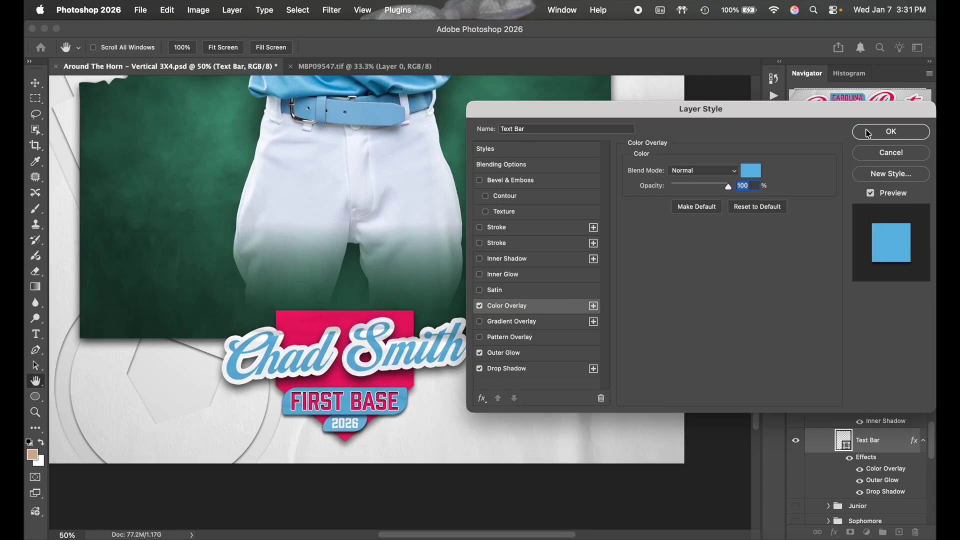
left_click(891, 131)
scroll(665, 248, "up", 1)
scroll(665, 248, "left", 3)
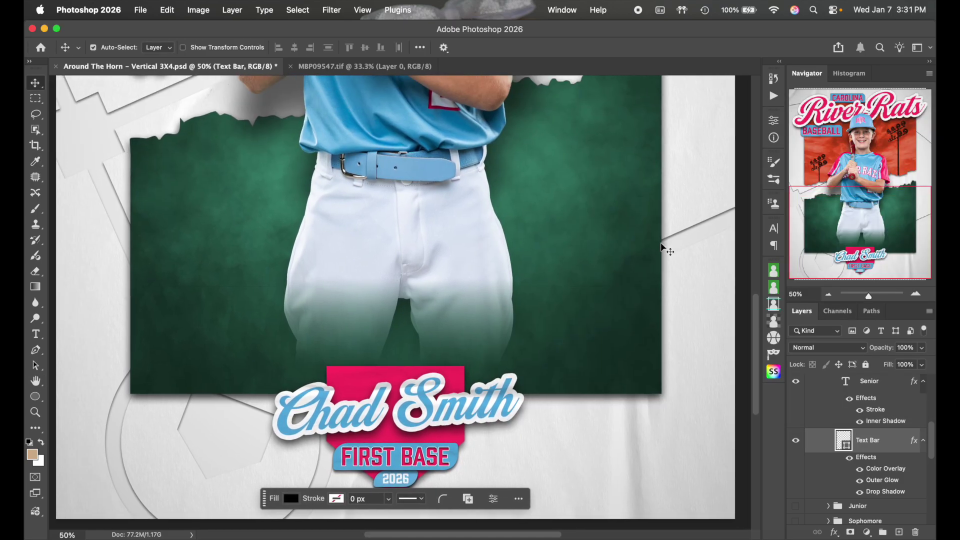
Zoom out in the Navigator to fit the whole card
left_click(828, 295)
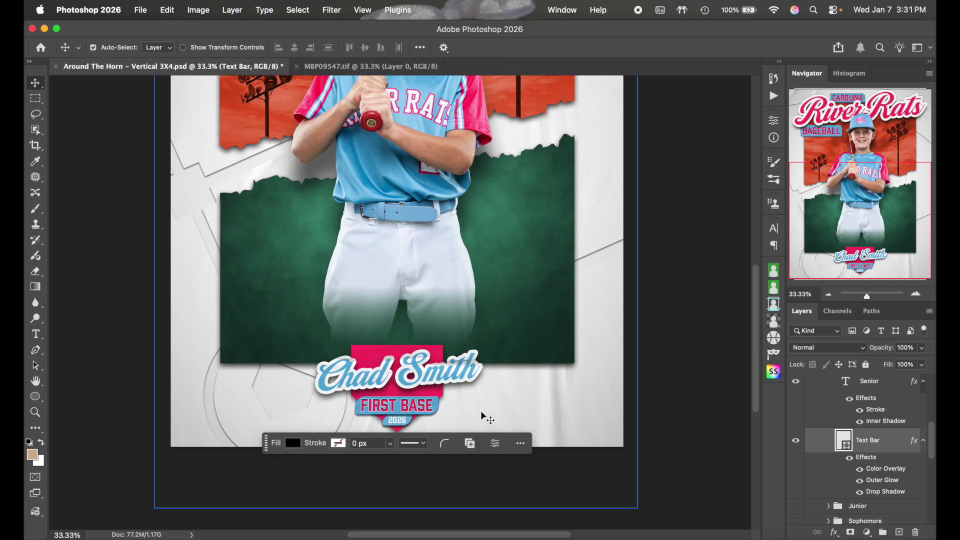
scroll(481, 413, "up", 5)
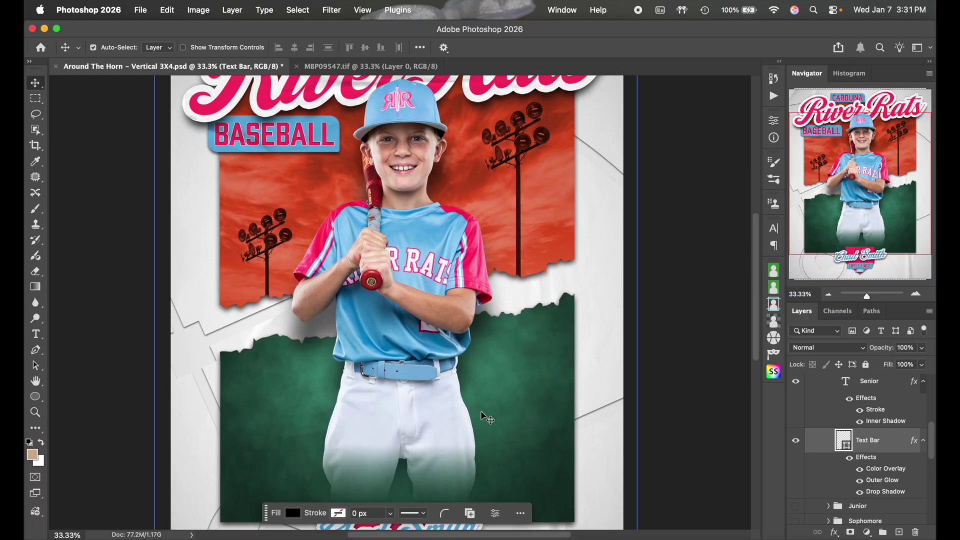
scroll(484, 417, "down", 5)
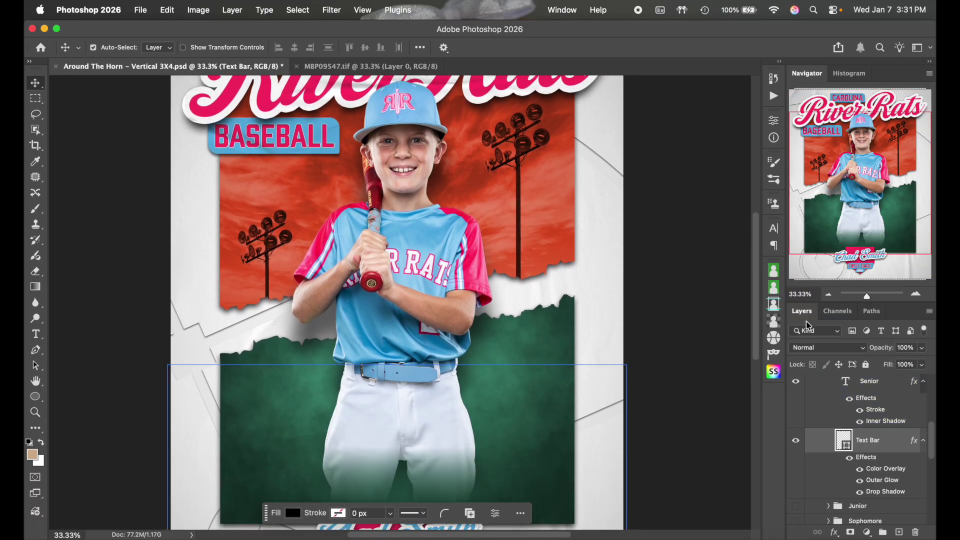
left_click(828, 295)
scroll(696, 315, "down", 4)
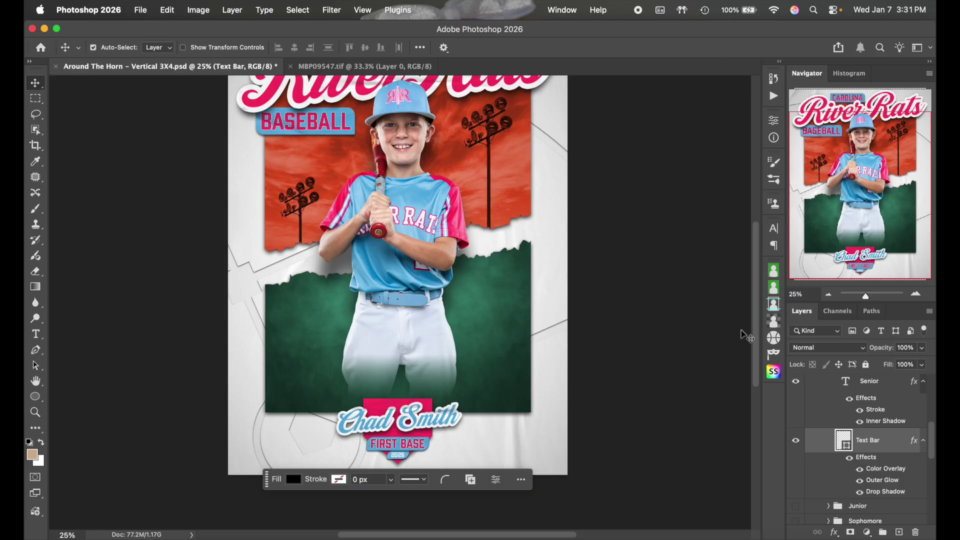
scroll(880, 442, "down", 5)
Expand Background Layers and toggle the Background Texture off and on, leaving it visible
left_click(850, 477)
left_click(830, 520)
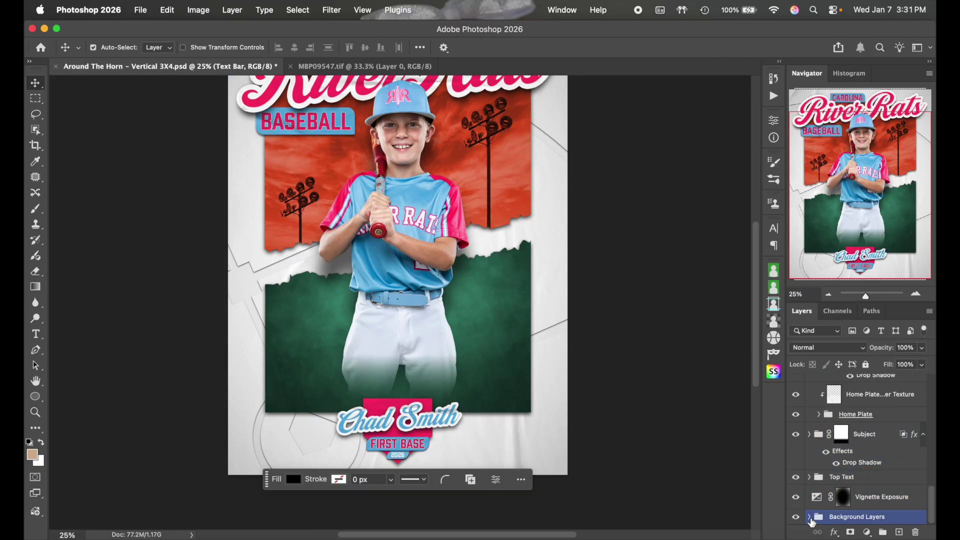
left_click(810, 518)
scroll(808, 517, "down", 5)
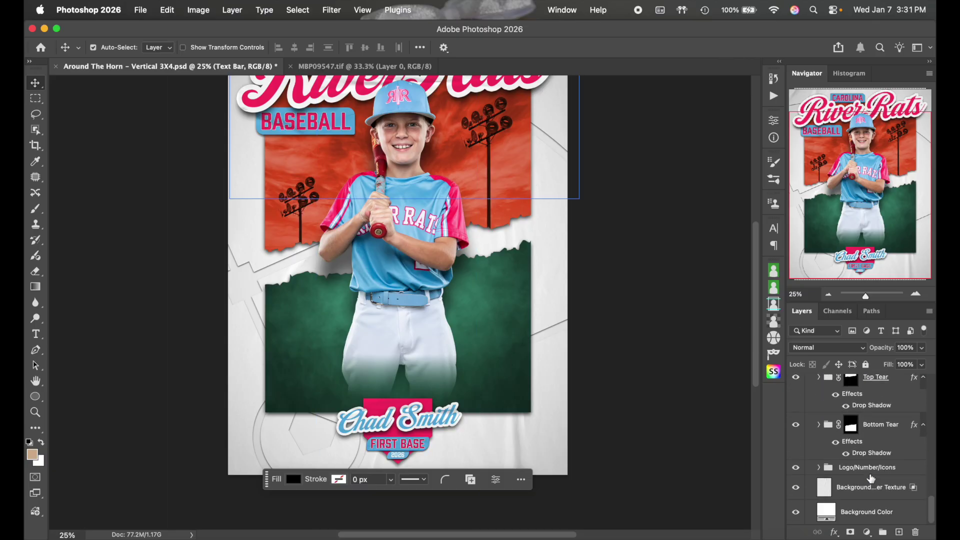
left_click(806, 515)
left_click(820, 489)
left_click(797, 489)
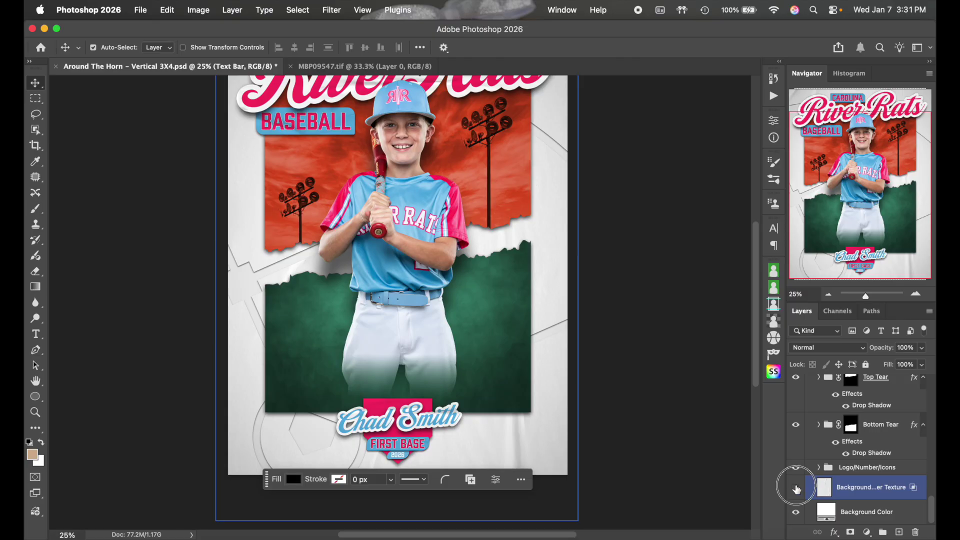
left_click(797, 489)
left_click(796, 489)
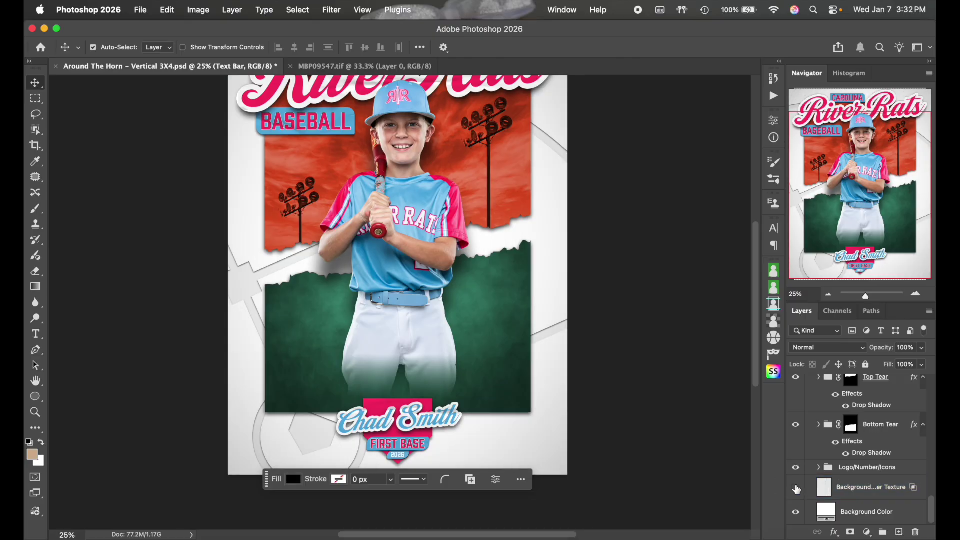
left_click(797, 489)
scroll(632, 403, "up", 3)
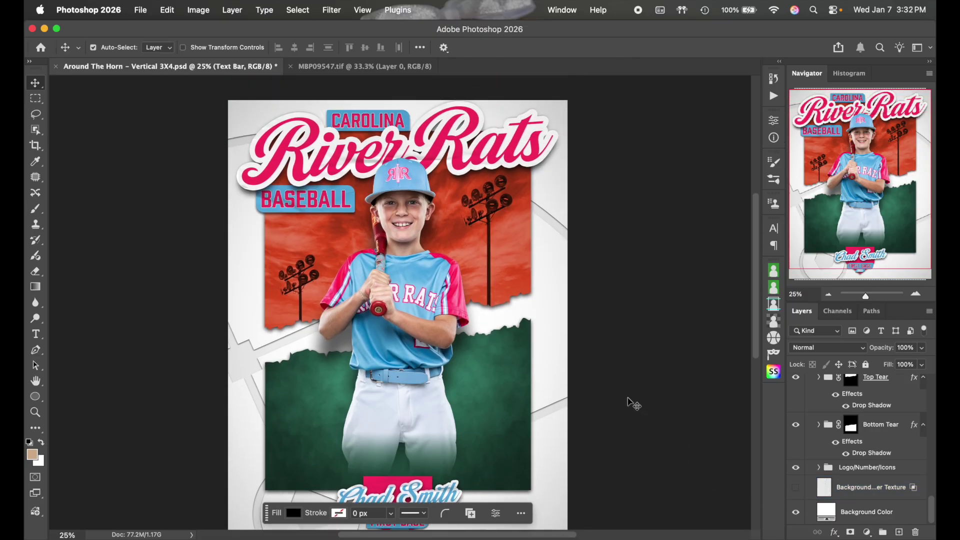
scroll(632, 403, "down", 3)
left_click(795, 488)
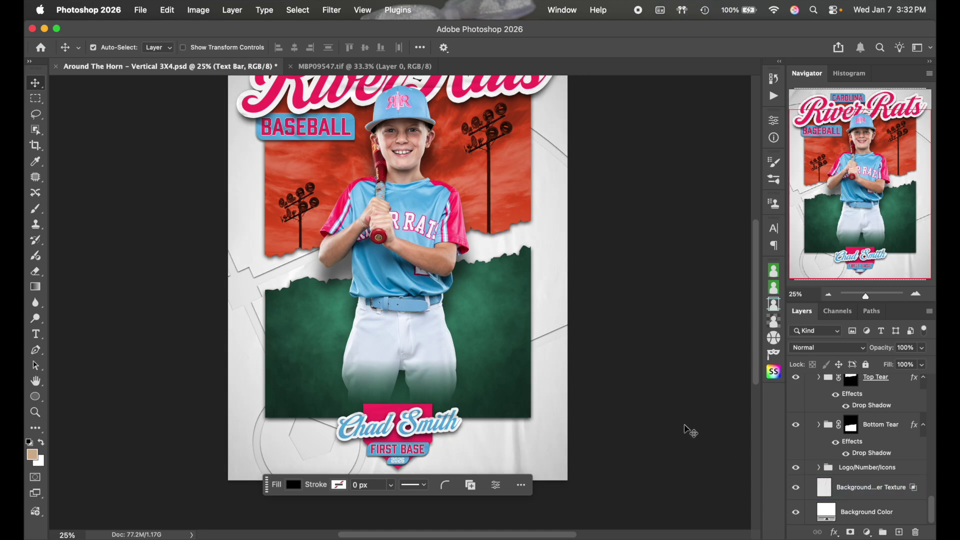
scroll(690, 431, "down", 2)
Fill the Background Color layer with a lighter jersey blue, 97cff0
double_click(828, 511)
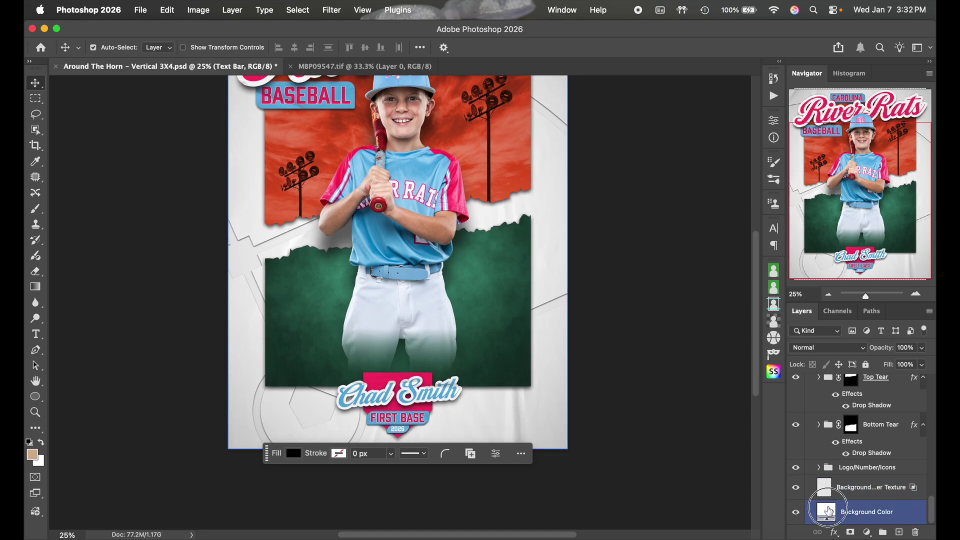
scroll(549, 371, "right", 3)
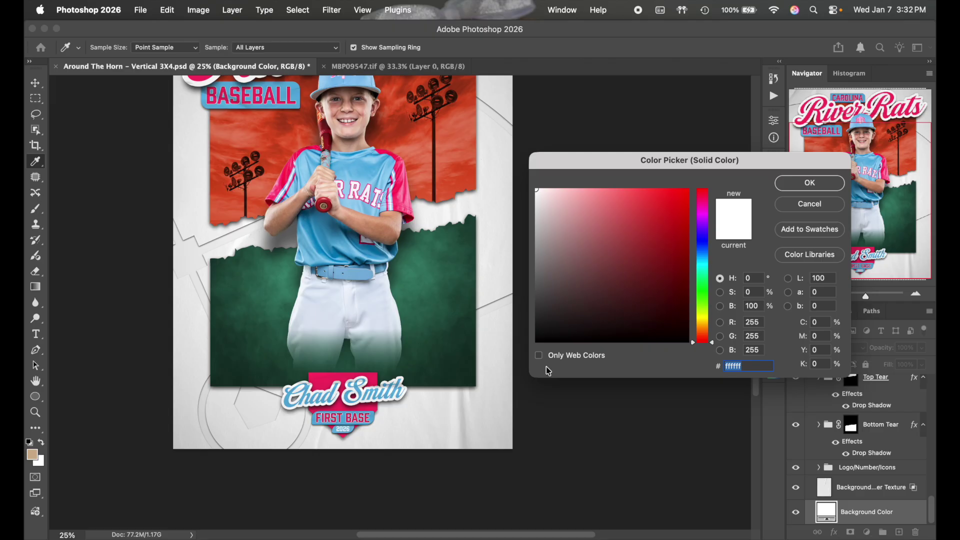
scroll(549, 371, "up", 3)
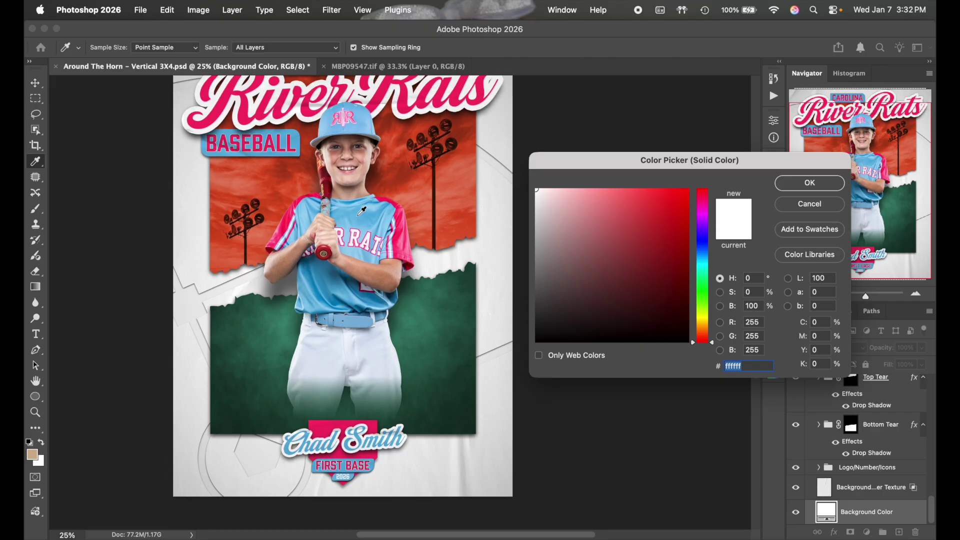
left_click(360, 214)
left_click(364, 215)
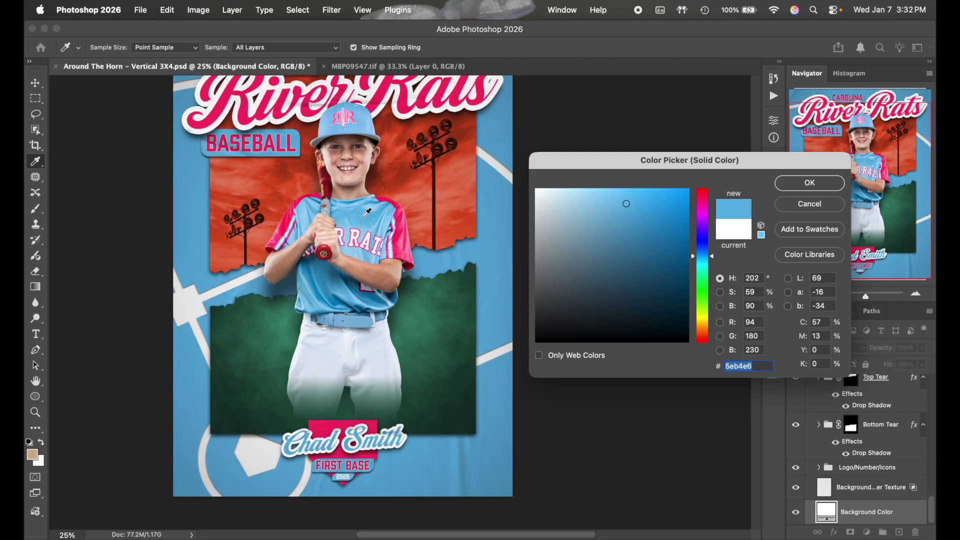
left_click(375, 205)
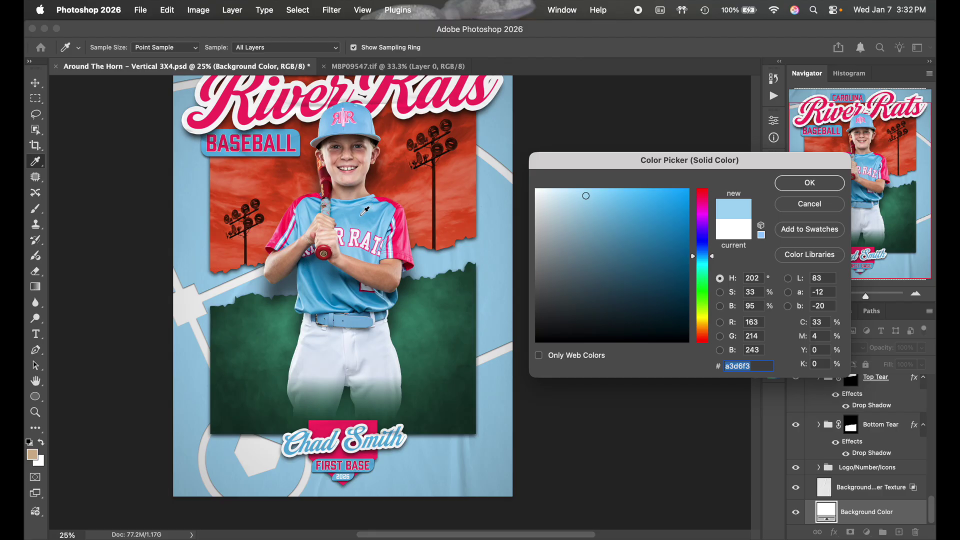
left_click(363, 213)
left_click(375, 202)
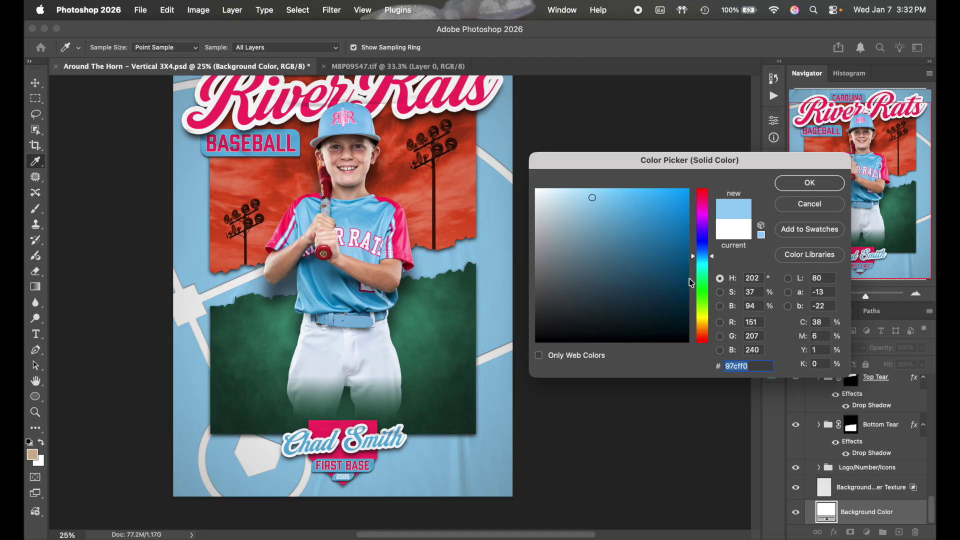
left_click(809, 183)
key("v")
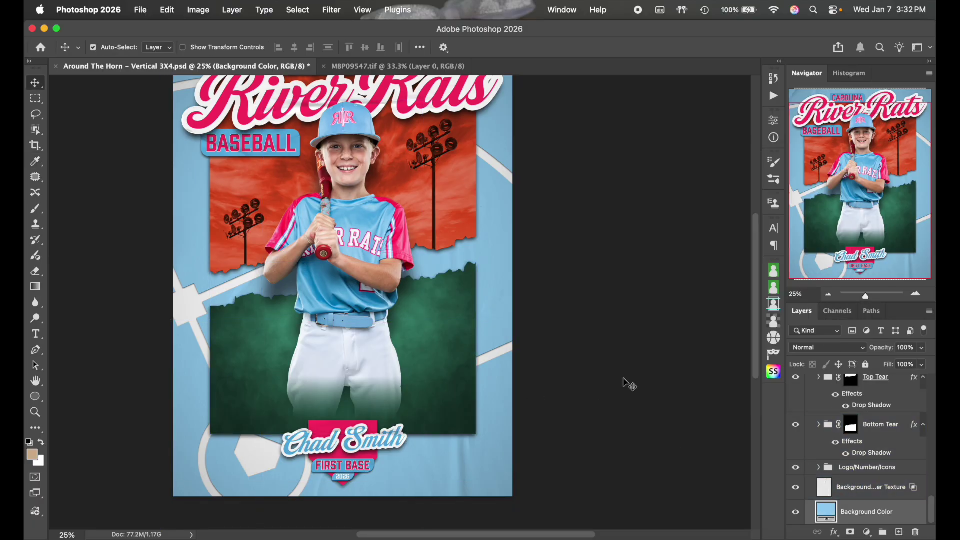
Expand the Logo/Number/Icons group to locate the field and logo layers
left_click(821, 467)
left_click(820, 468)
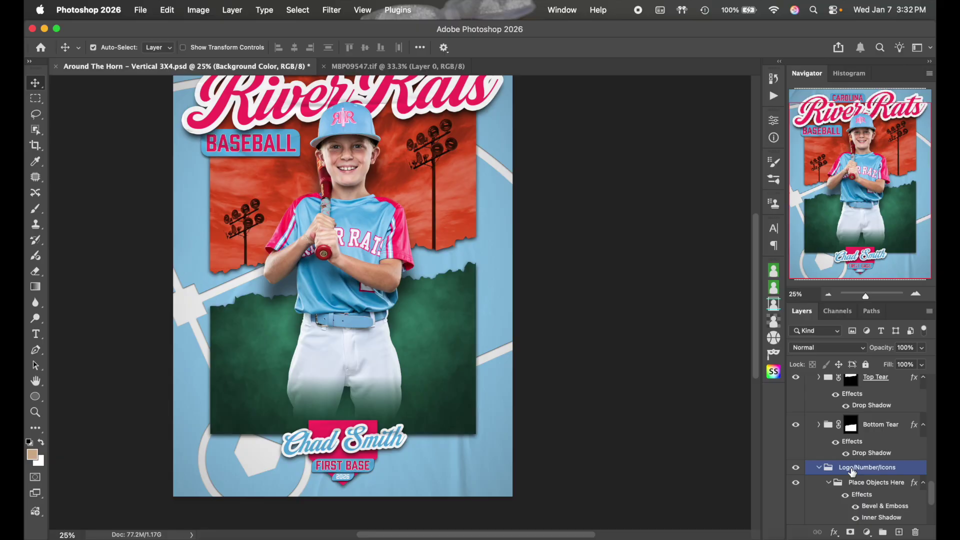
scroll(844, 450, "down", 3)
left_click(844, 449)
scroll(850, 448, "up", 1)
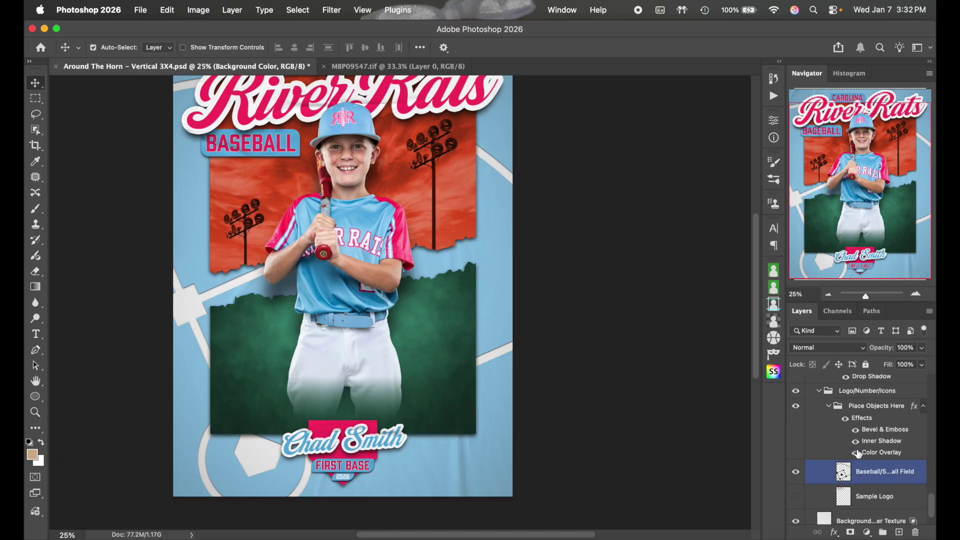
left_click(875, 406)
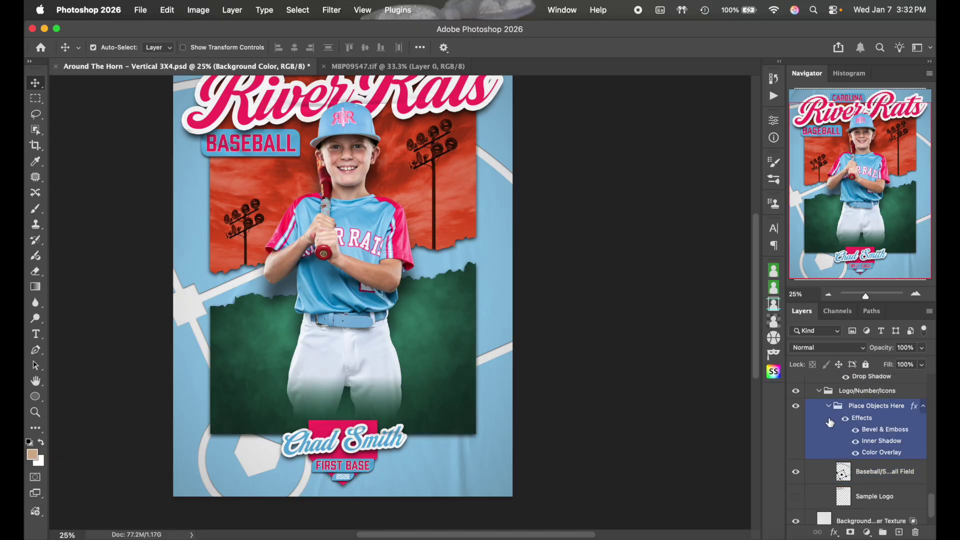
scroll(870, 450, "up", 3)
left_click(818, 453)
left_click(819, 453)
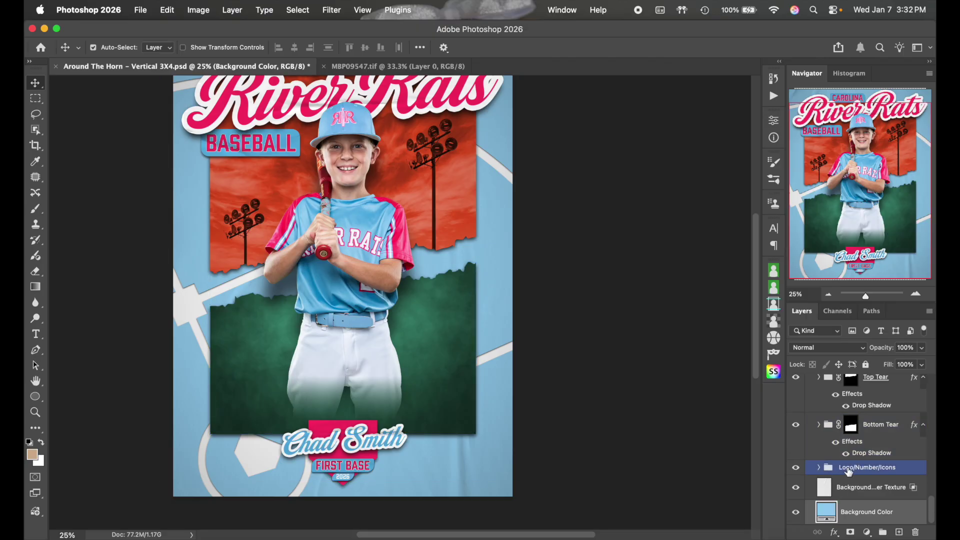
left_click(818, 467)
left_click(848, 480)
scroll(850, 480, "down", 3)
Hide the Baseball/Softball Field lines, show the Sample Logo, and start a Free Transform on it
left_click(861, 477)
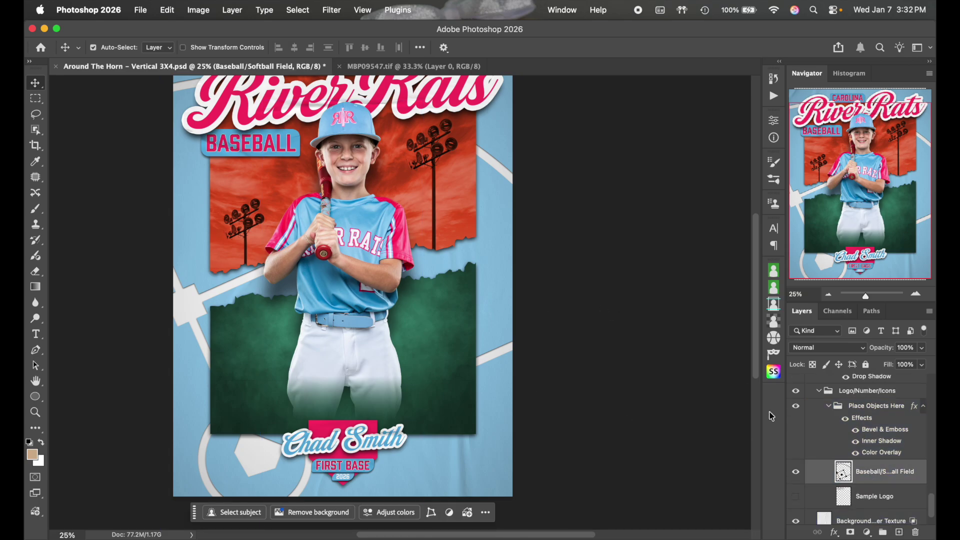
left_click(795, 471)
left_click(796, 496)
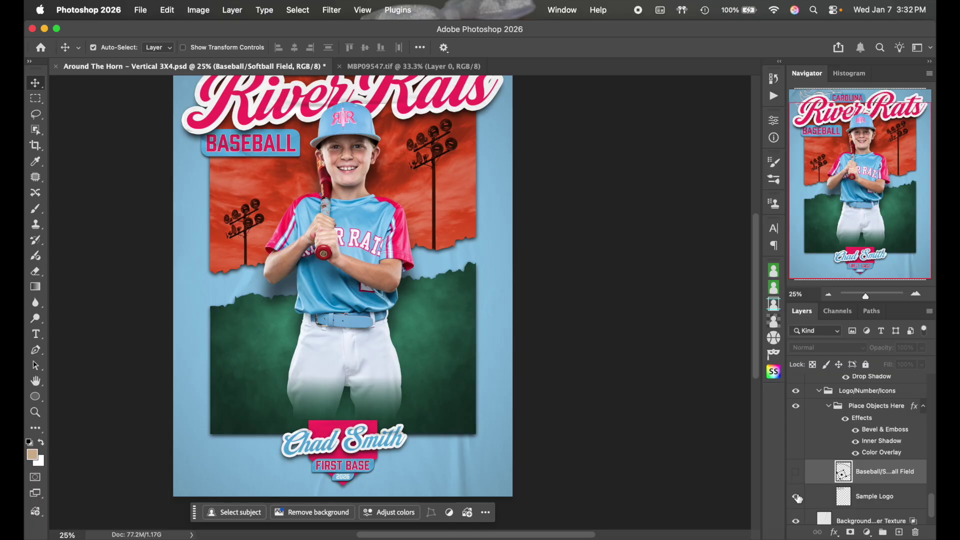
scroll(631, 332, "up", 3)
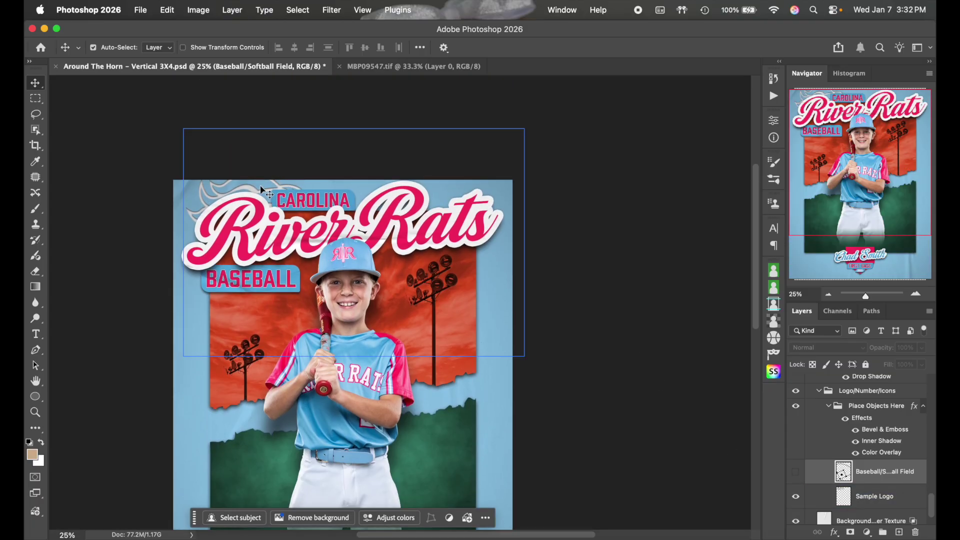
left_click(874, 496)
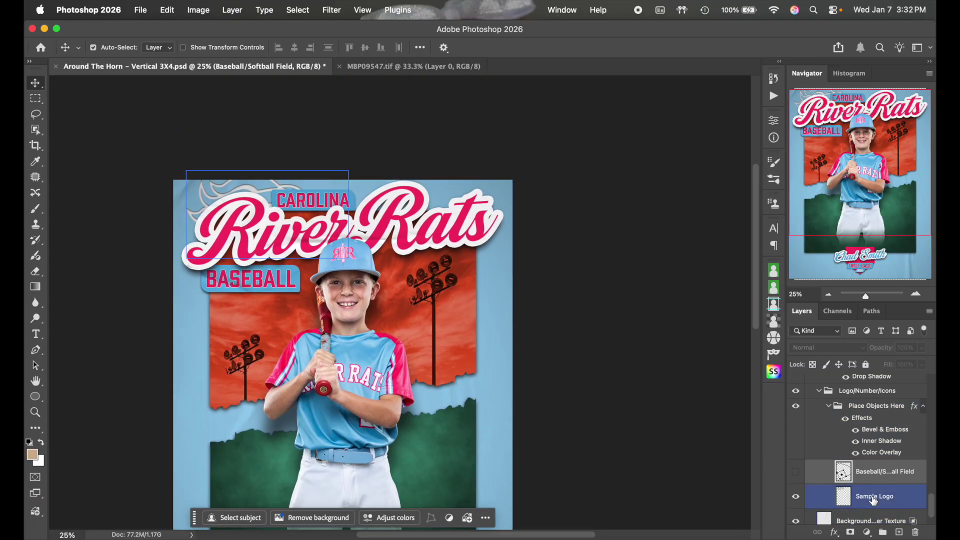
key("ctrl+t")
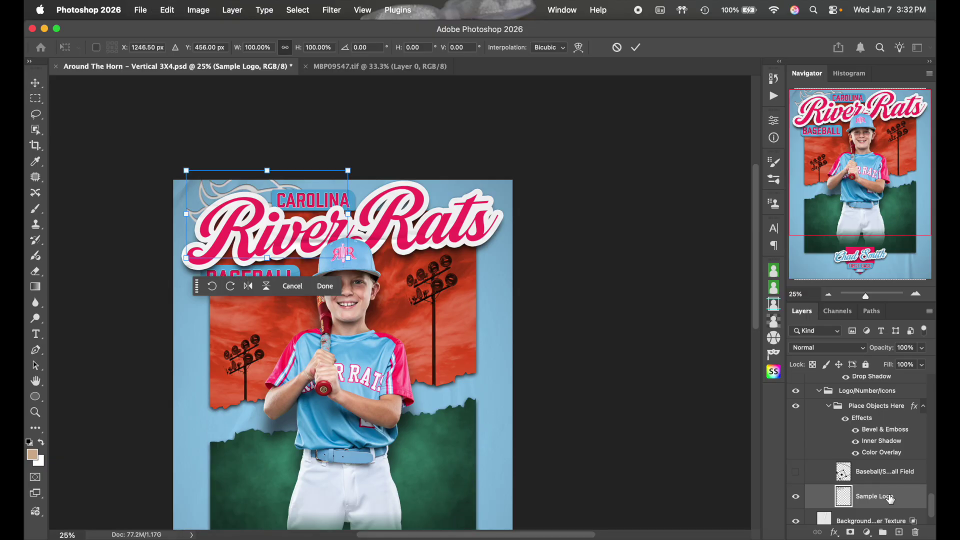
Try moving and enlarging the swoosh logo, then cancel the transform
left_click_drag(247, 217, 210, 424)
left_click_drag(311, 420, 456, 317)
scroll(436, 280, "down", 5)
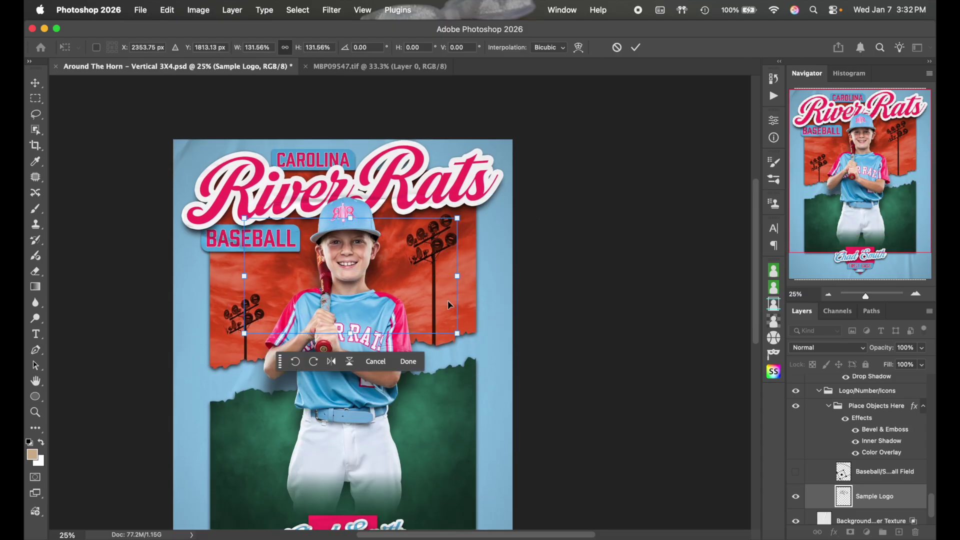
scroll(436, 280, "down", 1)
left_click_drag(422, 193, 302, 474)
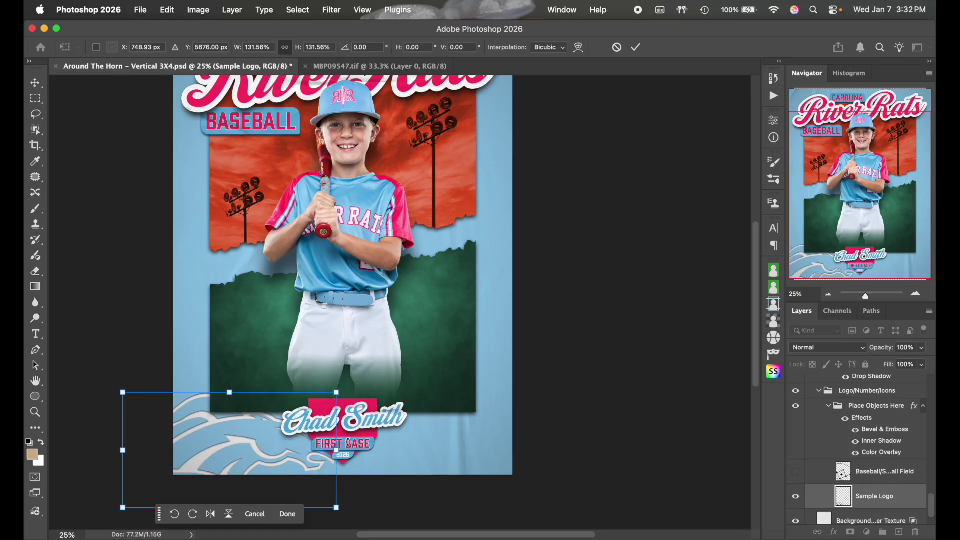
left_click(617, 47)
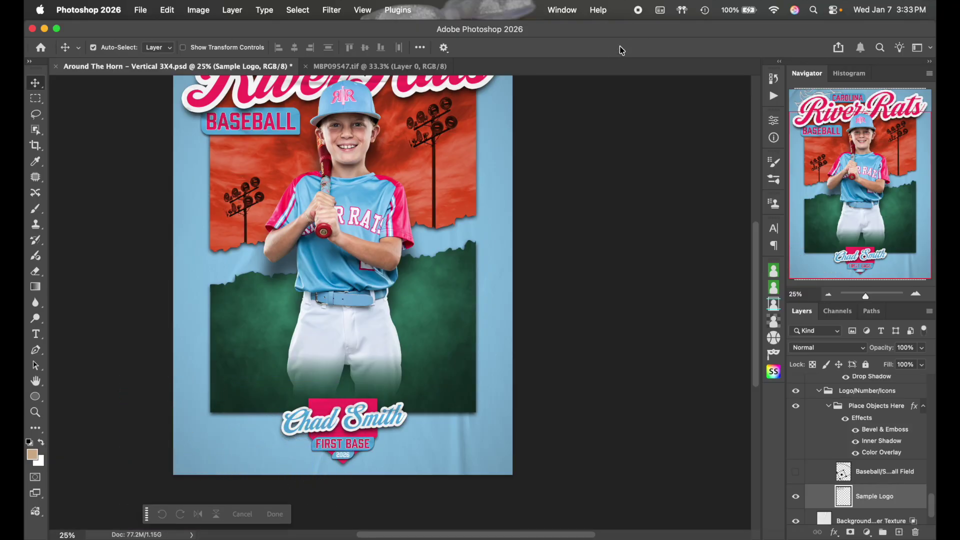
Show the Baseball/Softball Field again, hide Sample Logo, and select Place Objects Here
left_click(795, 472)
left_click(795, 497)
left_click(874, 479)
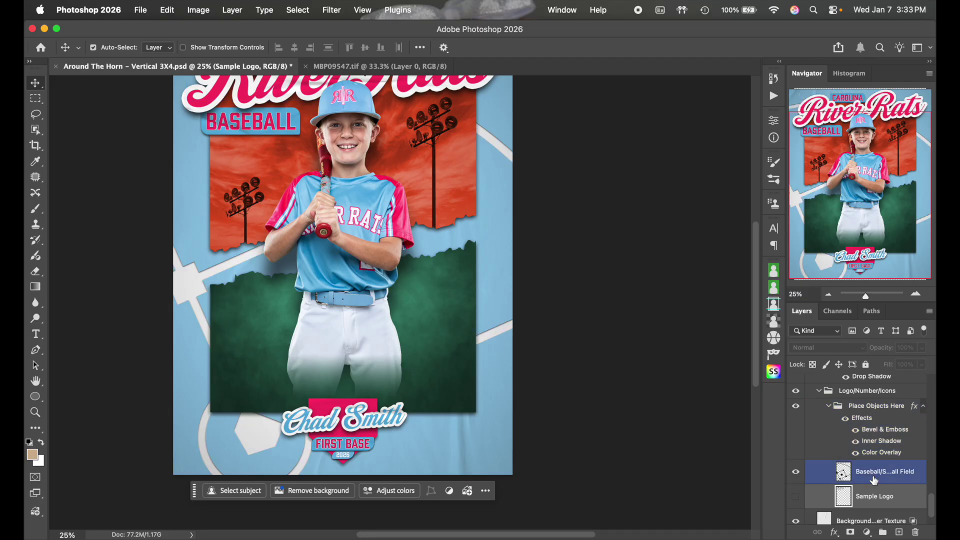
scroll(698, 419, "up", 5)
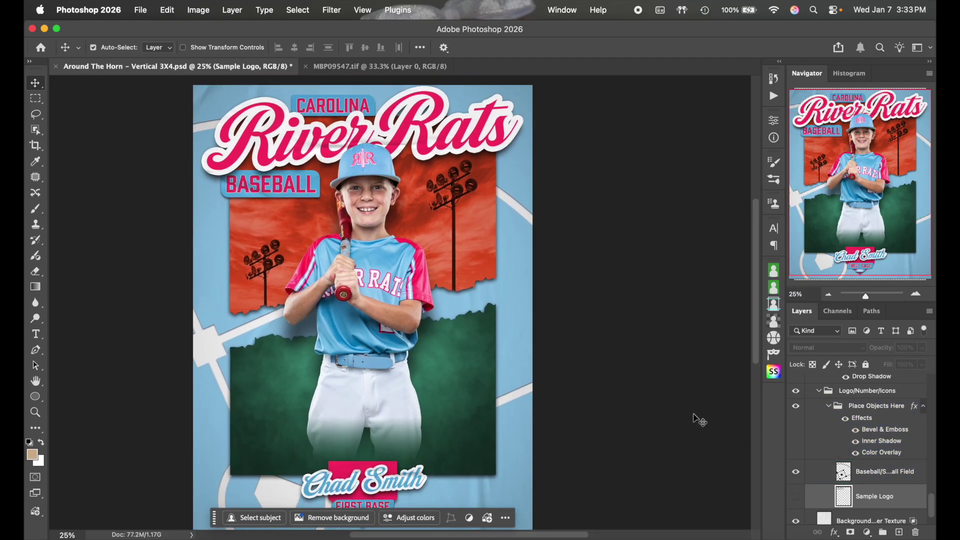
scroll(698, 418, "down", 3)
left_click(861, 454)
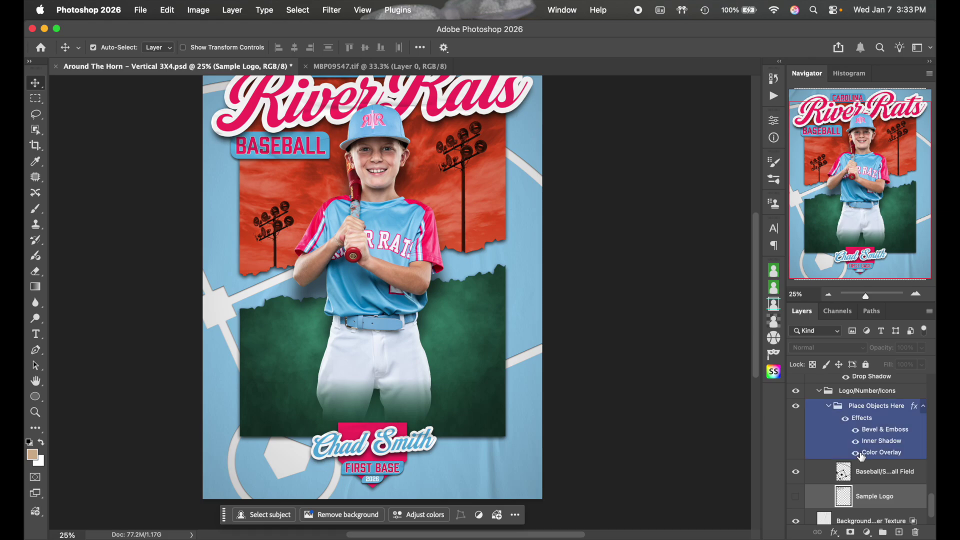
left_click(829, 406)
left_click(877, 423)
Set the Place Objects Here Color Overlay to a pale blue sampled from the jersey
double_click(877, 421)
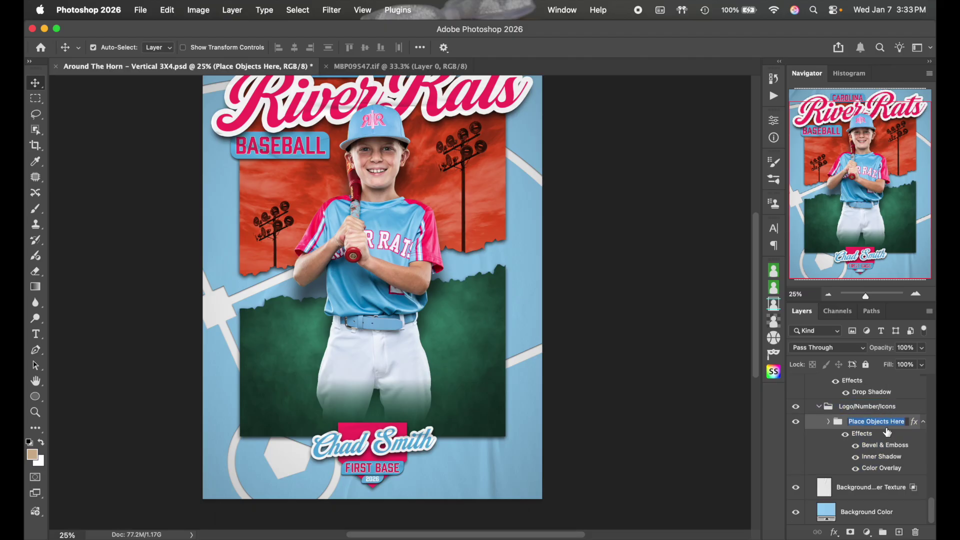
double_click(896, 469)
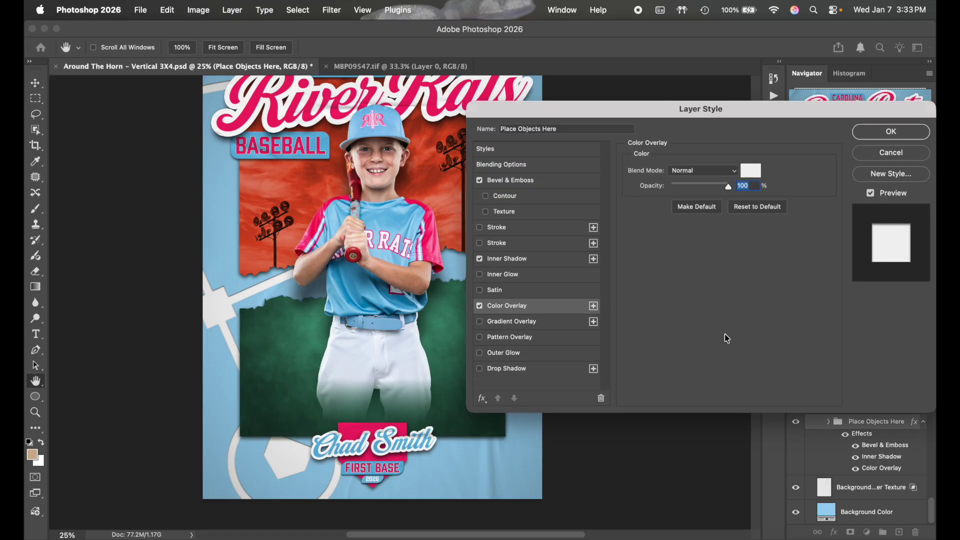
left_click(750, 170)
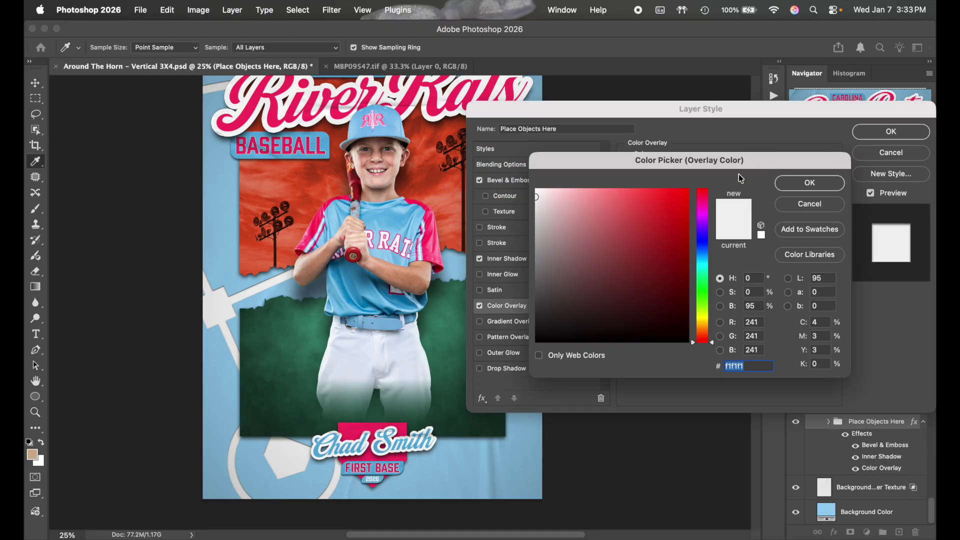
left_click_drag(390, 223, 406, 207)
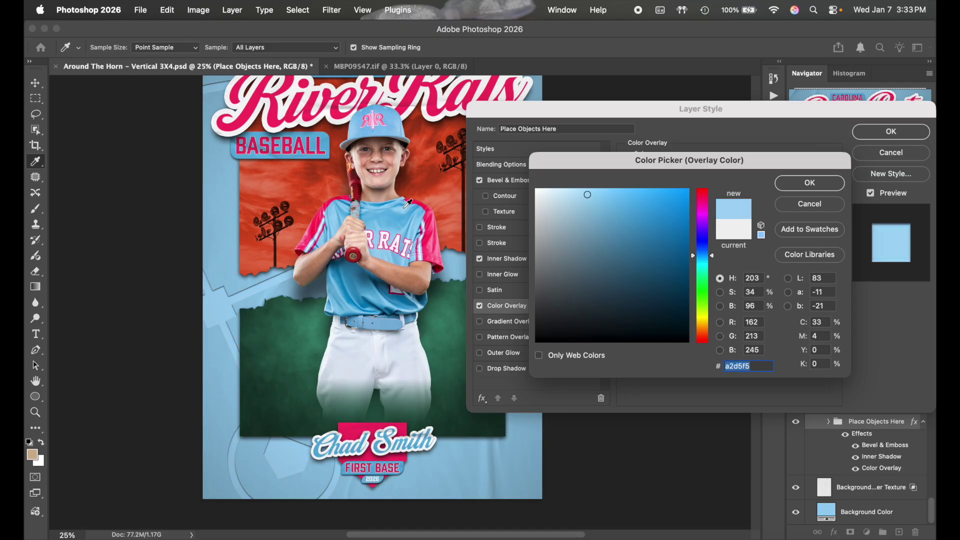
mouse_move(550, 206)
left_mouse_down()
mouse_move(553, 176)
mouse_move(570, 191)
mouse_move(551, 182)
left_mouse_up()
left_click(789, 185)
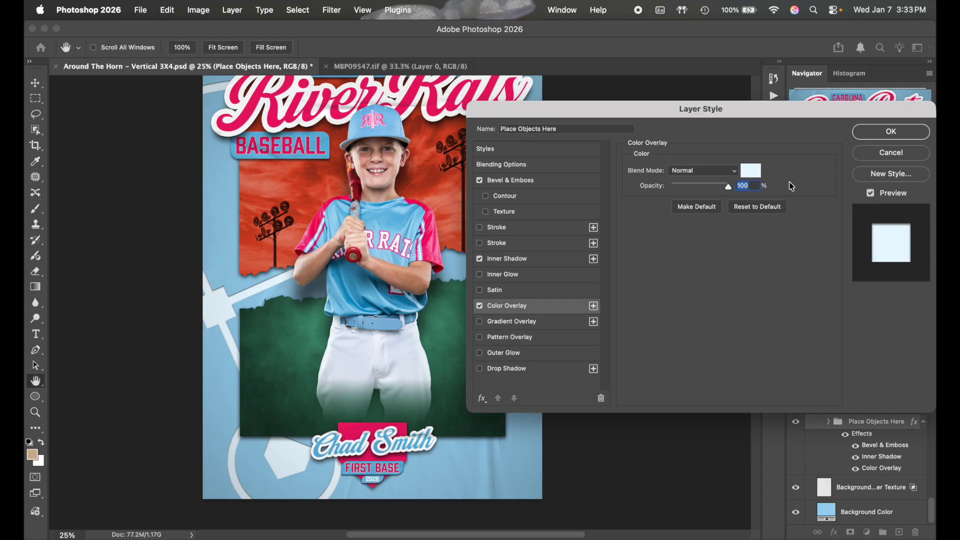
Change the overlay to pink, refining ff3369 to ff618b, and apply the style
left_click(752, 171)
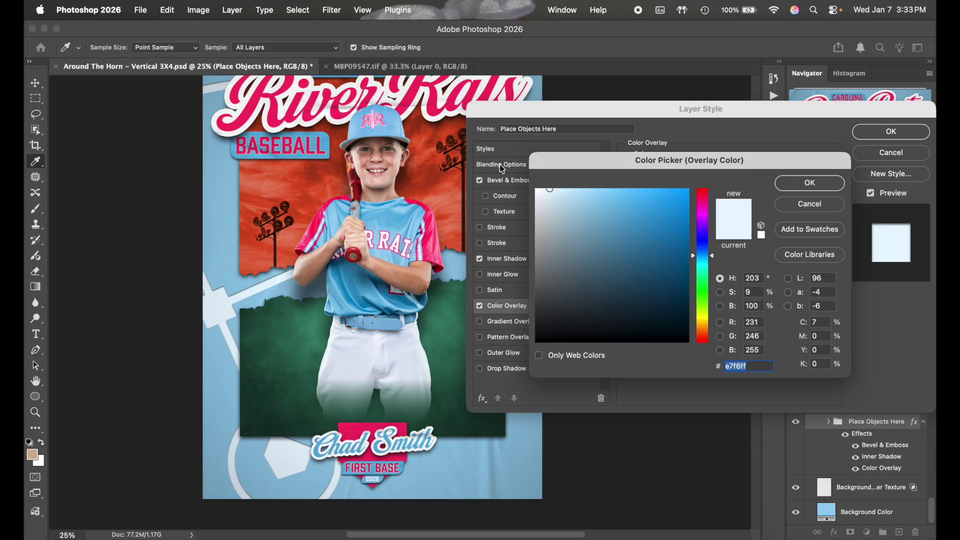
type("ff3369")
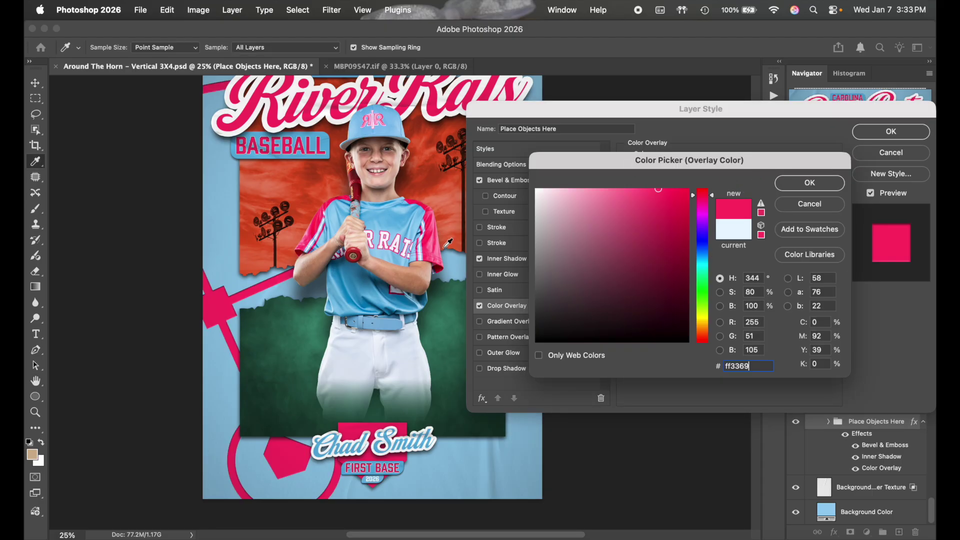
scroll(295, 264, "right", 5)
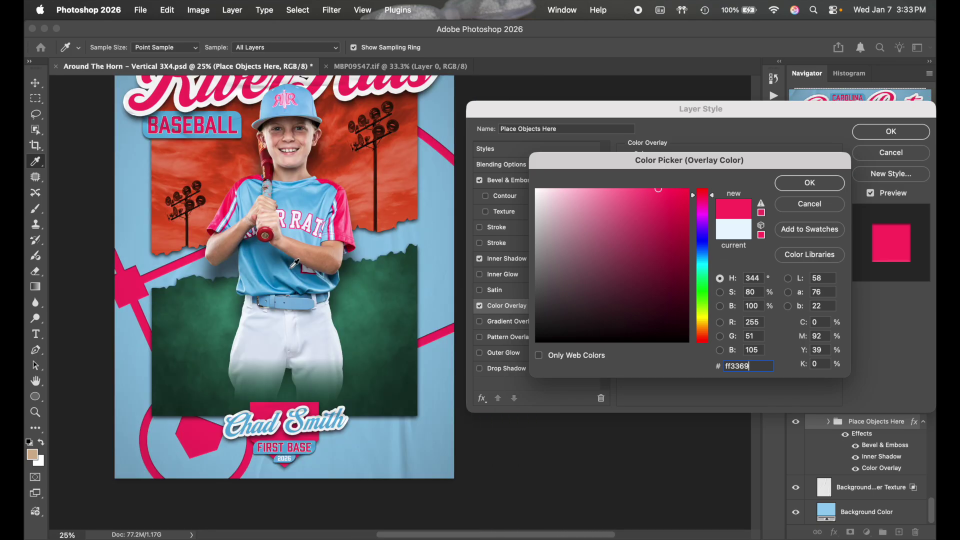
scroll(294, 264, "left", 3)
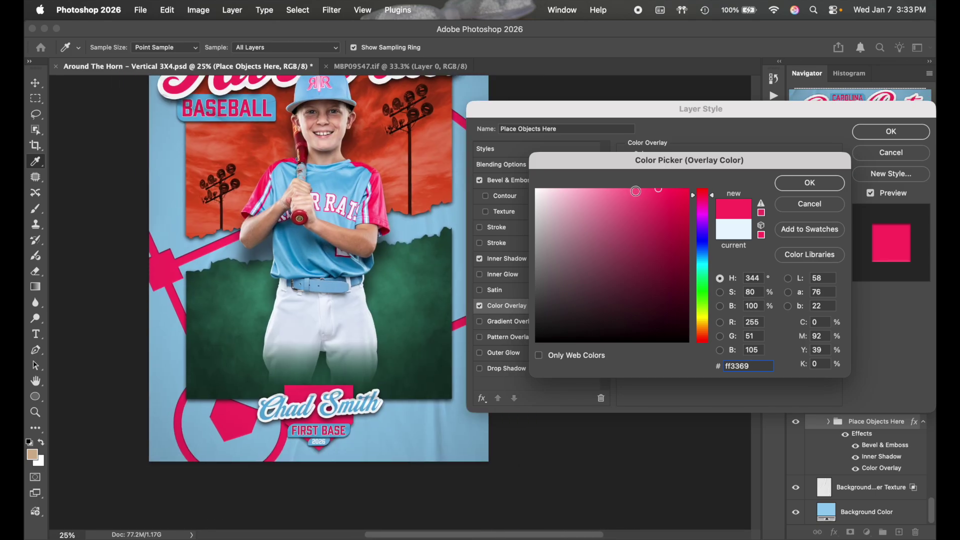
left_click(644, 189)
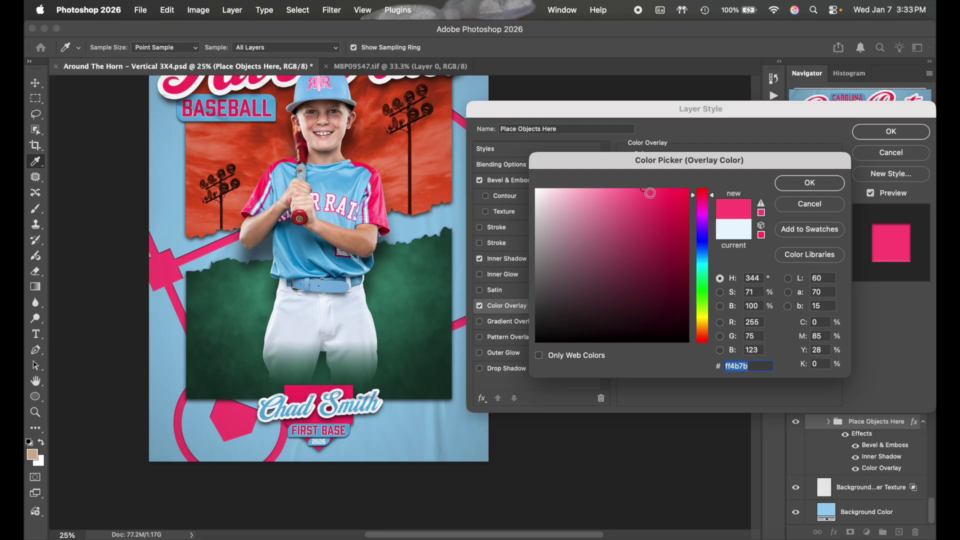
left_click(638, 189)
left_click(631, 189)
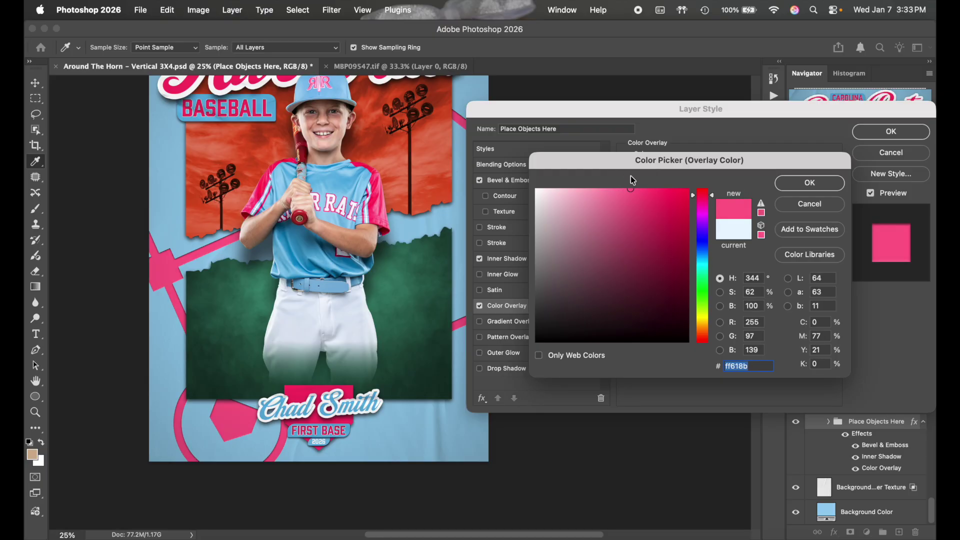
left_click(809, 182)
left_click(891, 132)
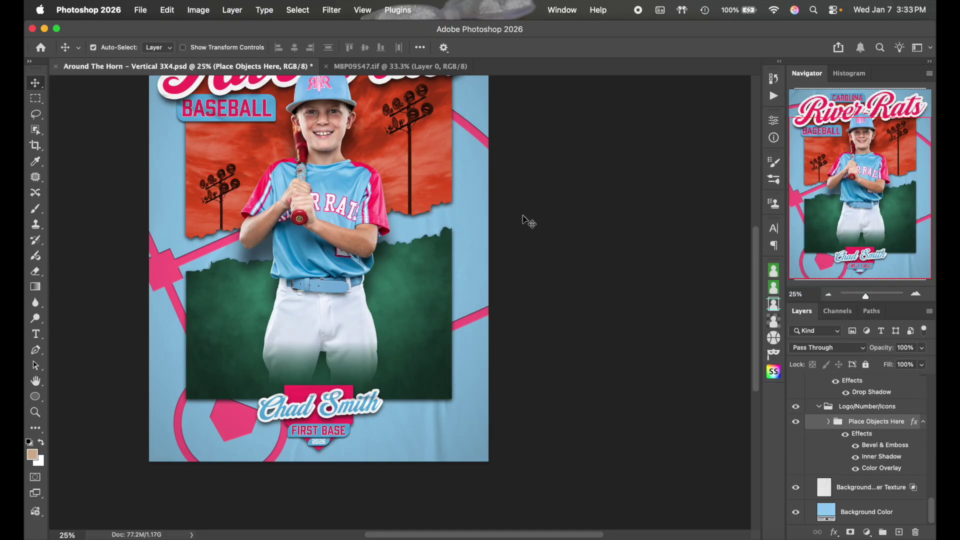
Select the background texture layer and collapse the Logo/Number/Icons group
scroll(506, 218, "up", 2)
left_click(506, 218)
scroll(505, 218, "up", 1)
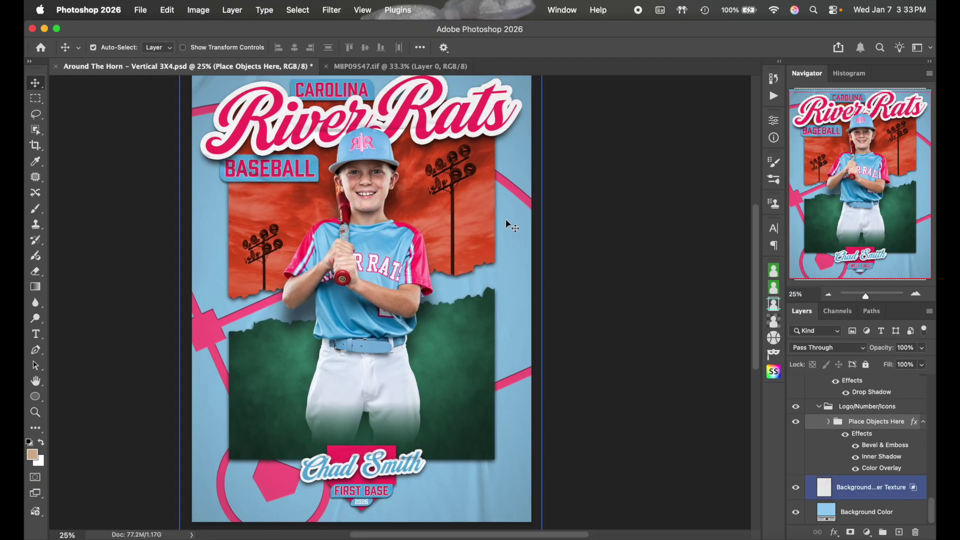
left_click(818, 406)
scroll(893, 453, "up", 2)
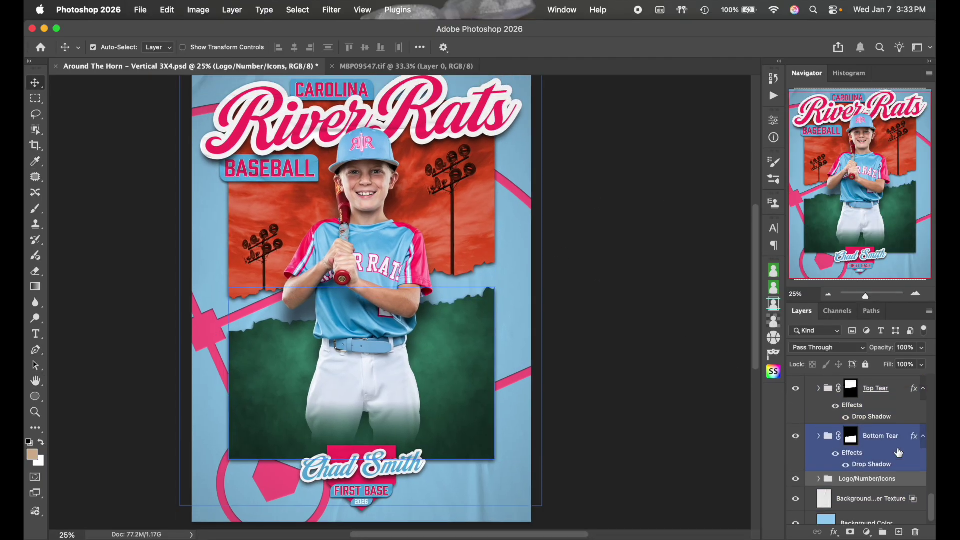
Toggle the Top Tear and Bottom Tear panels off and on to compare them
left_click(798, 419)
left_click(794, 415)
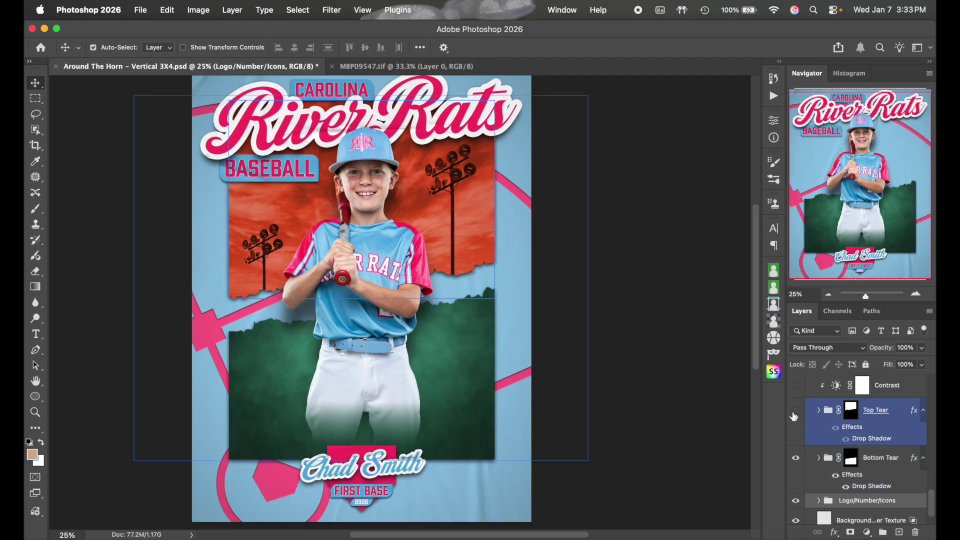
left_click(794, 415)
left_click(794, 415)
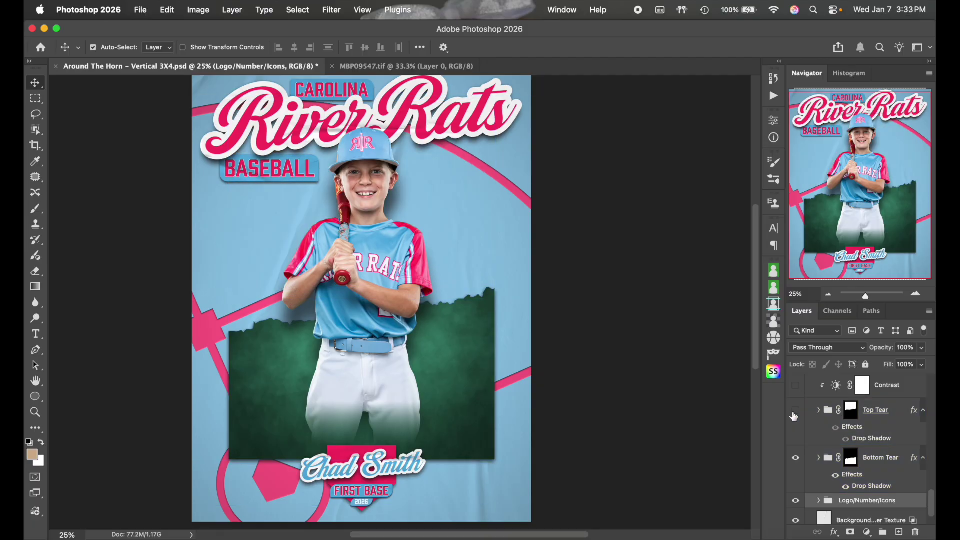
left_click(793, 415)
left_click(799, 462)
left_click(796, 459)
left_click(796, 458)
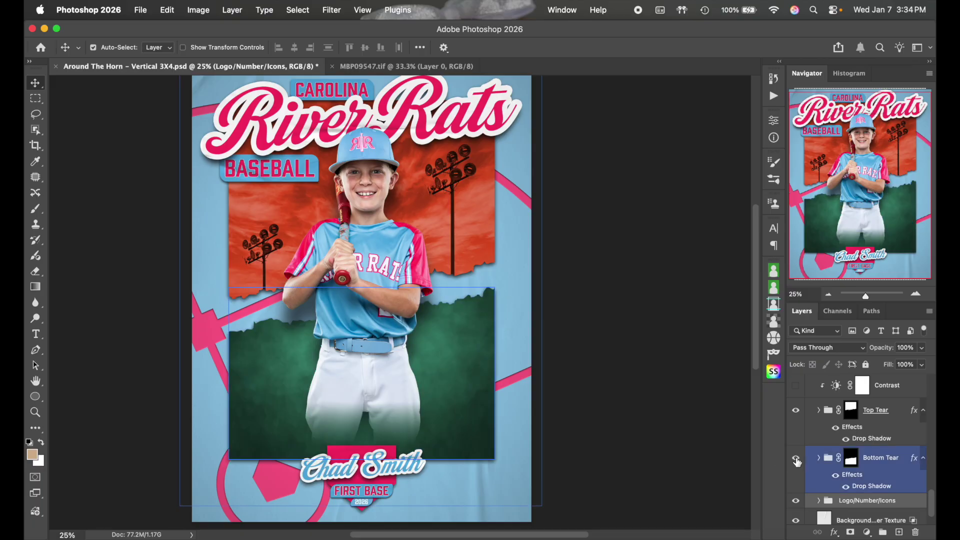
Expand the Top Tear group to view the layers inside it
left_click(850, 426)
scroll(836, 422, "up", 1)
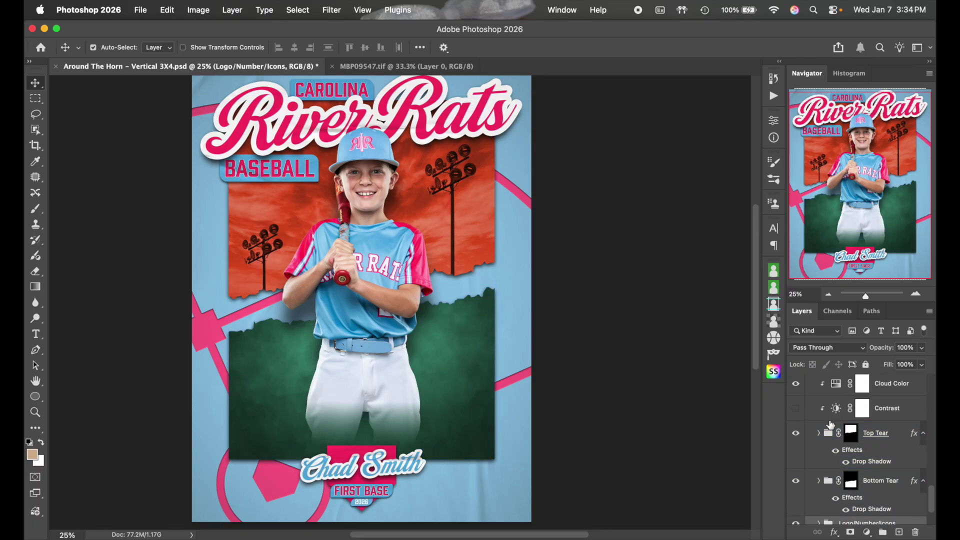
left_click(819, 432)
left_click(735, 383)
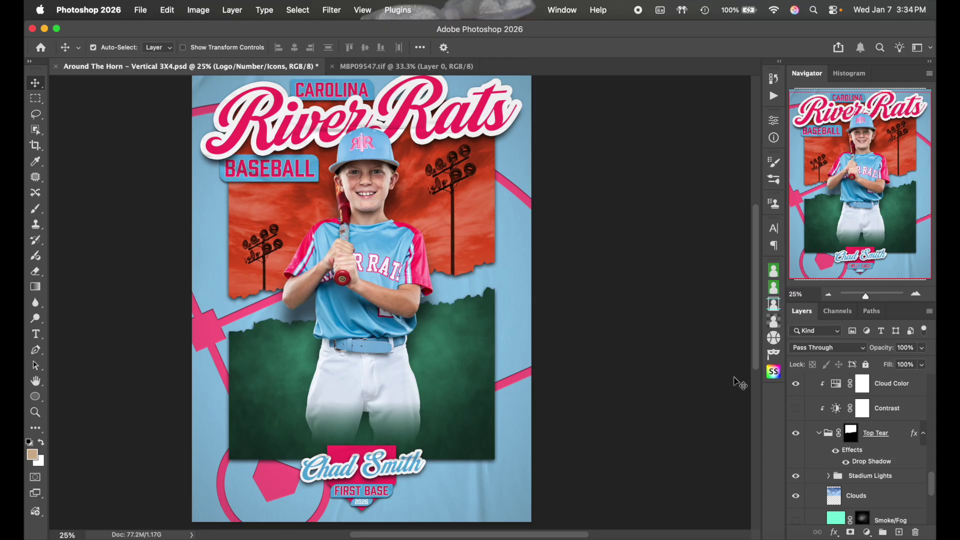
left_click(864, 433)
scroll(864, 433, "up", 2)
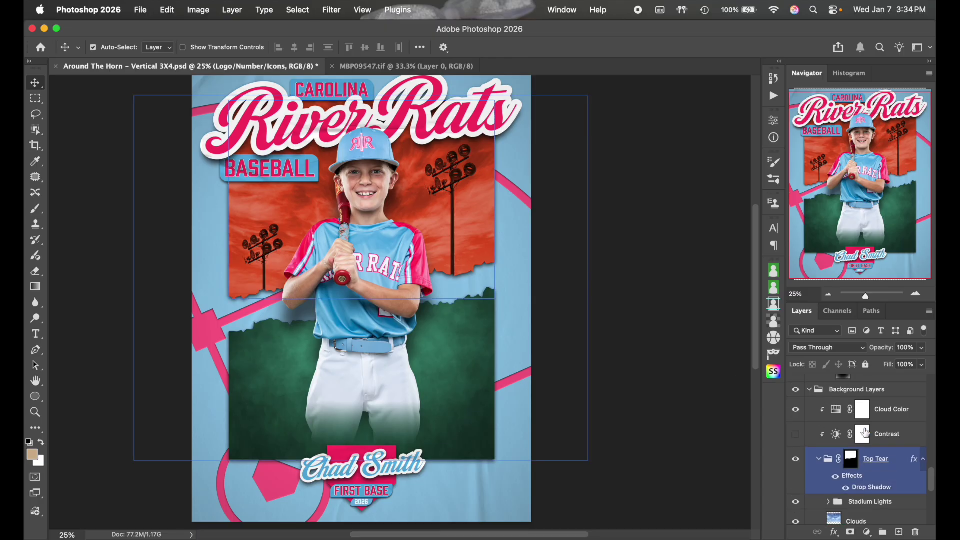
Hide the Cloud Color adjustment layer to reveal the blue sky, then select the Top Tear group
left_click(845, 420)
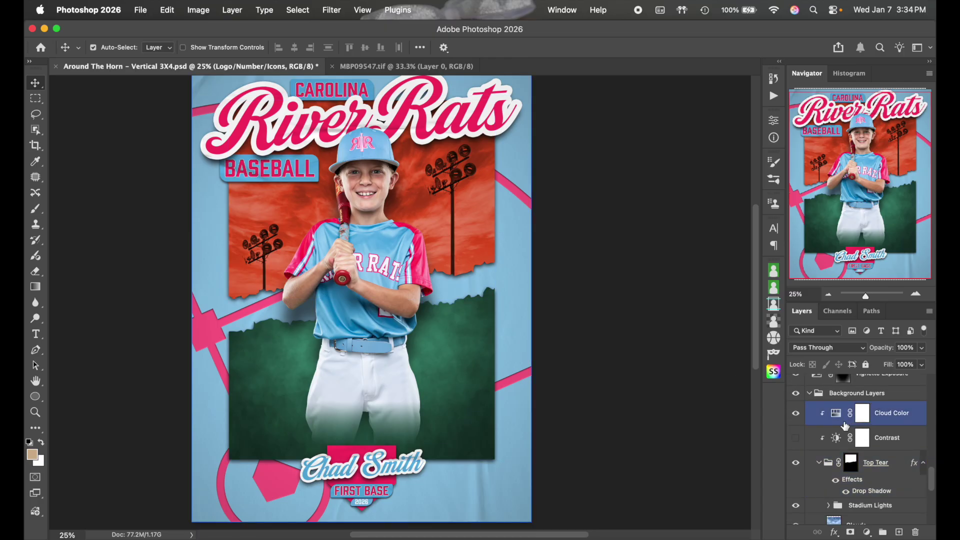
left_click(797, 414)
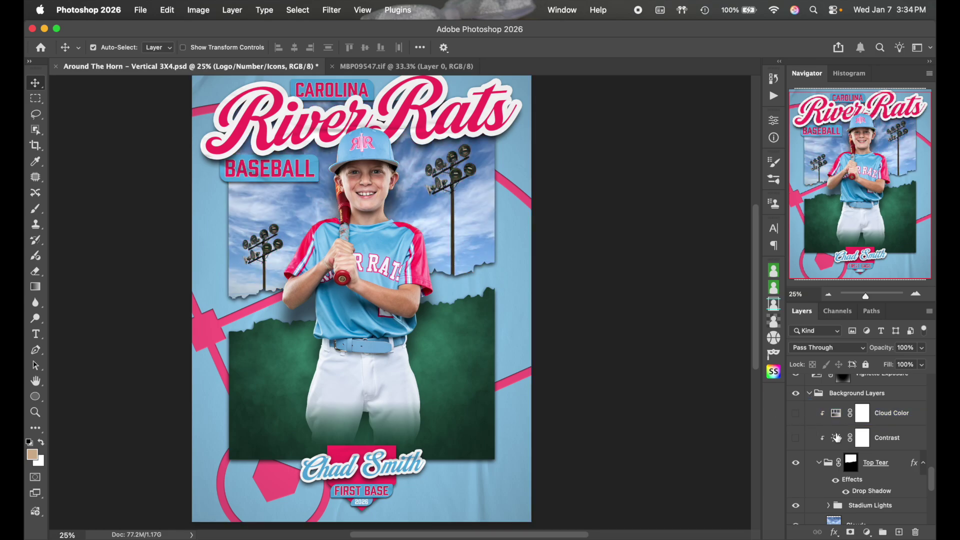
scroll(800, 415, "down", 1)
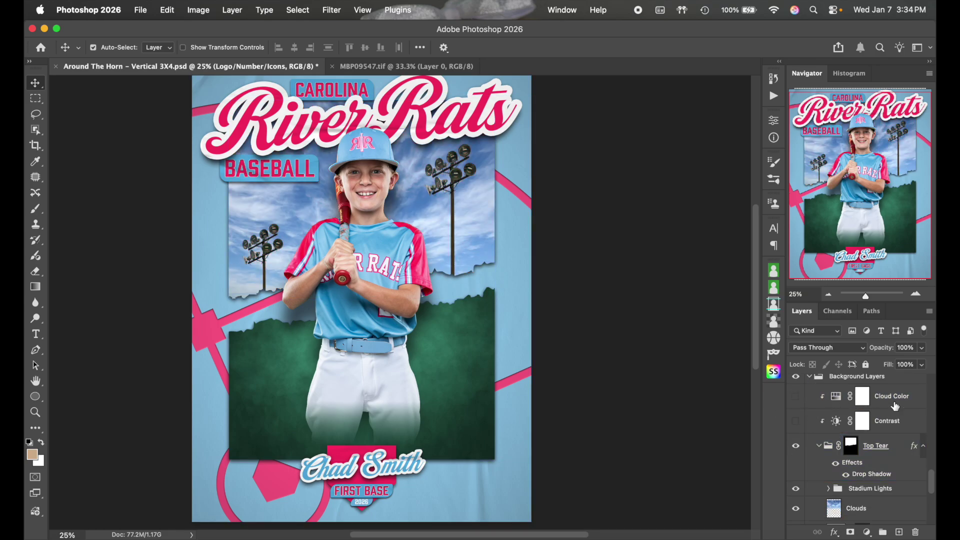
left_click(817, 452)
scroll(826, 450, "down", 1)
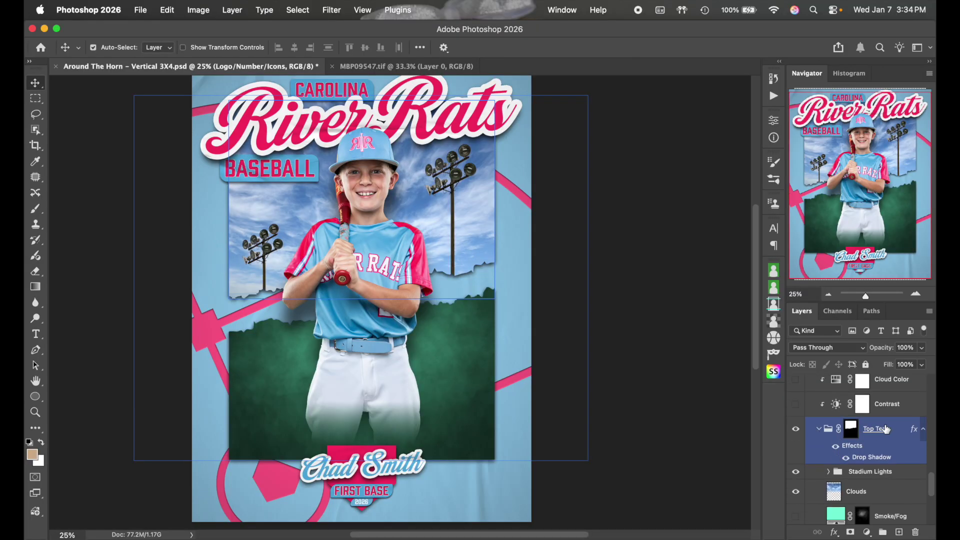
Toggle the Stadium Lights layer off and on to compare
scroll(874, 449, "down", 3)
left_click(850, 426)
left_click(796, 425)
left_click(795, 426)
left_click(795, 425)
left_click(795, 425)
Toggle the Clouds layer off and on to compare the sky
left_click(807, 445)
left_click(795, 445)
left_click(795, 445)
left_click(795, 445)
left_click(795, 446)
scroll(796, 449, "down", 2)
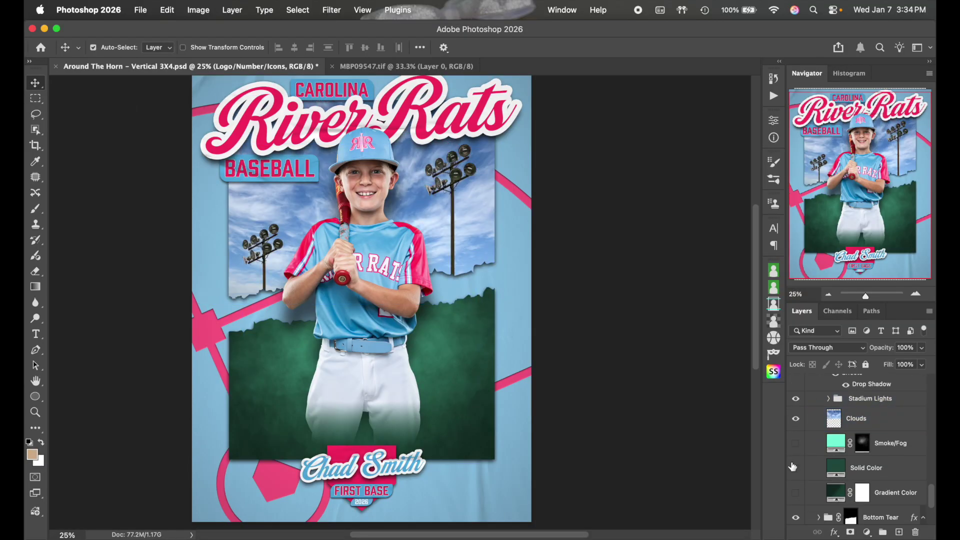
Try solid green and gradient green backdrops in place of the clouds, then restore the clouds
left_click(795, 418)
left_click(796, 470)
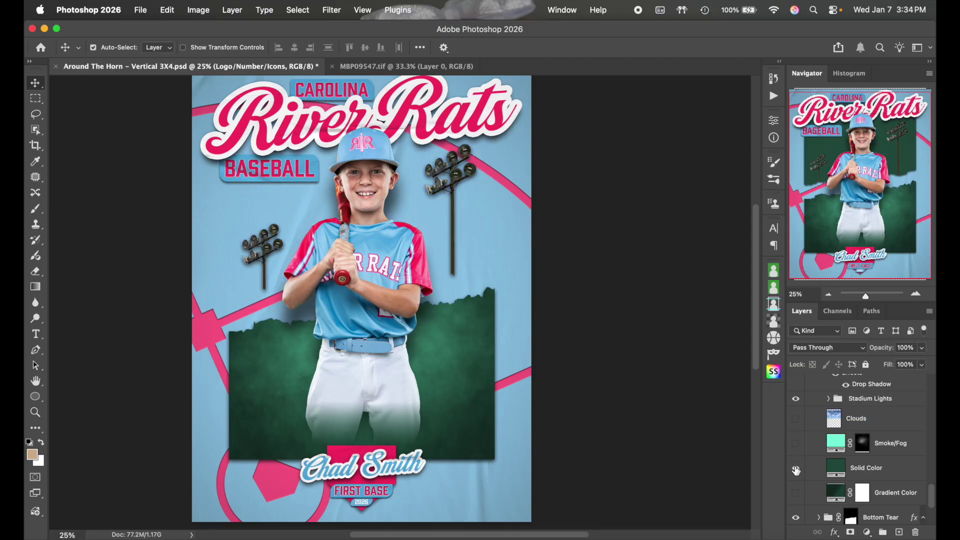
left_click(796, 470)
left_click(797, 494)
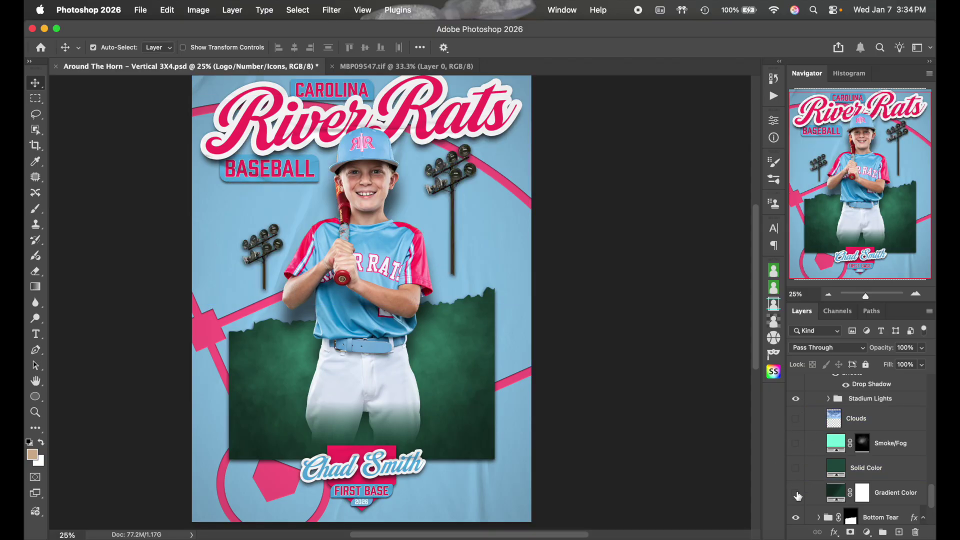
left_click(796, 494)
left_click(796, 469)
left_click(796, 468)
left_click(796, 419)
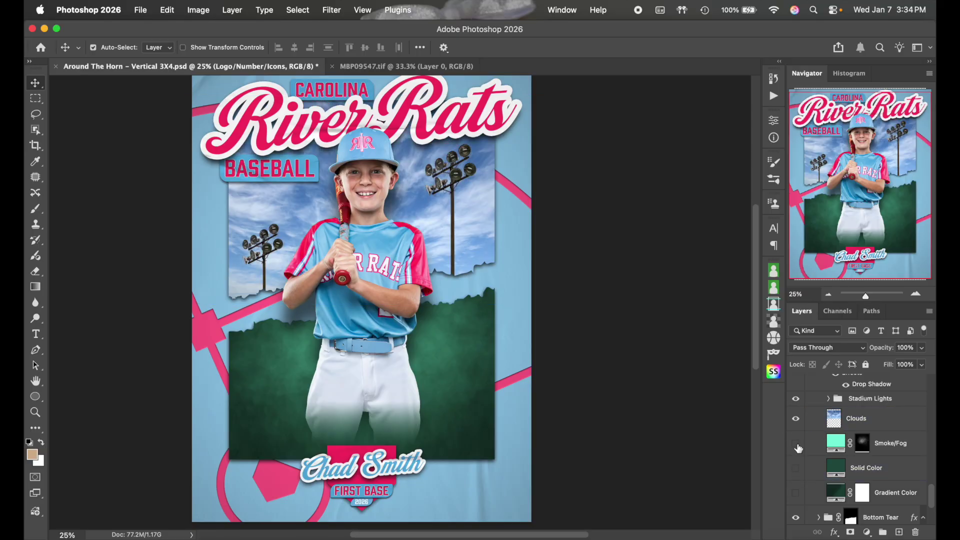
Try the dark green backdrops with and without the Smoke/Fog layer, leaving the fog hidden
left_click(796, 419)
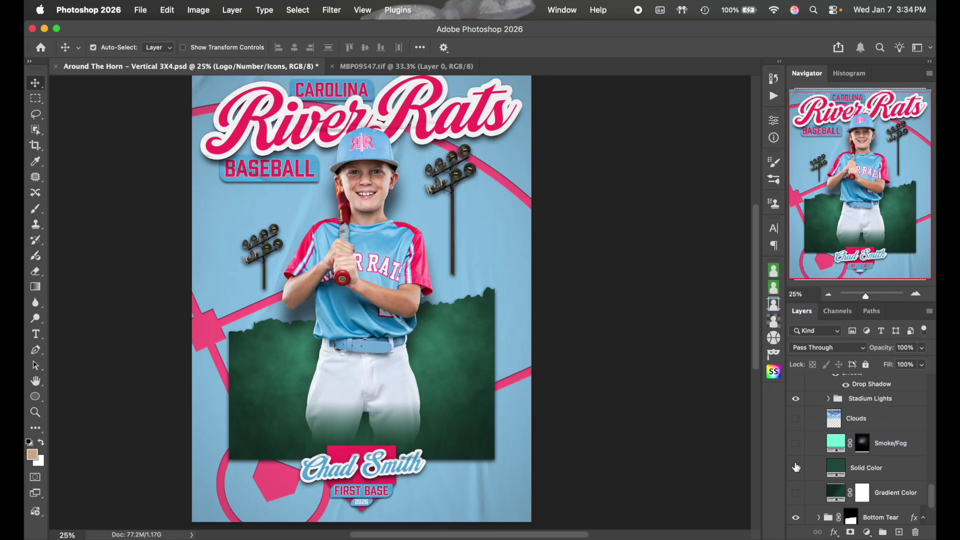
left_click(796, 468)
left_click(796, 493)
left_click(796, 467)
left_click(796, 444)
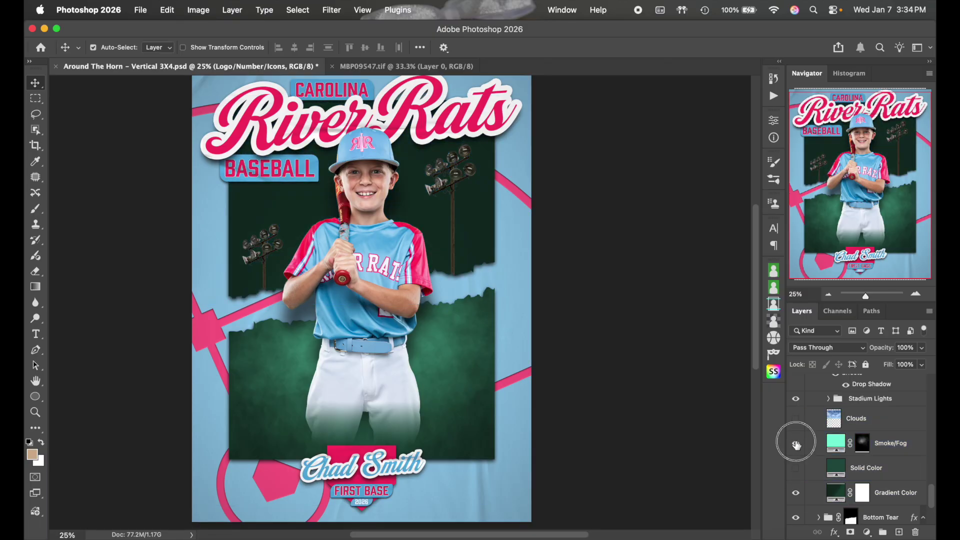
left_click(796, 444)
left_click(796, 444)
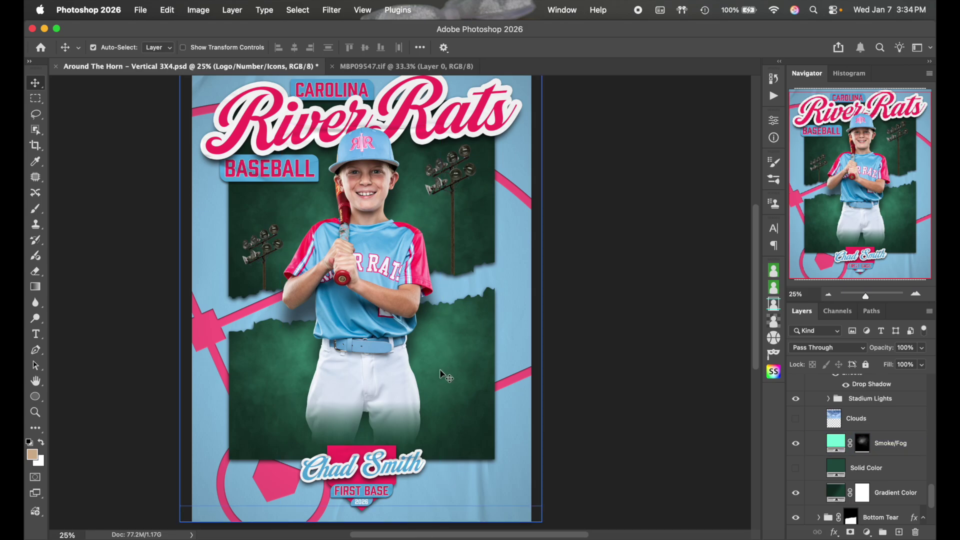
left_click(592, 364)
left_click(795, 444)
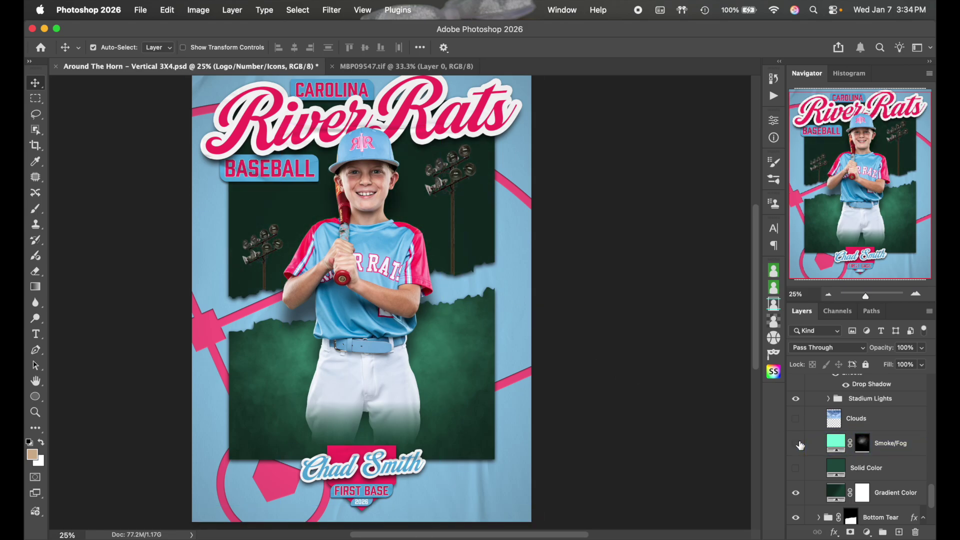
Show the Clouds layer again and turn the orange Cloud Color tint back on
scroll(840, 452, "up", 1)
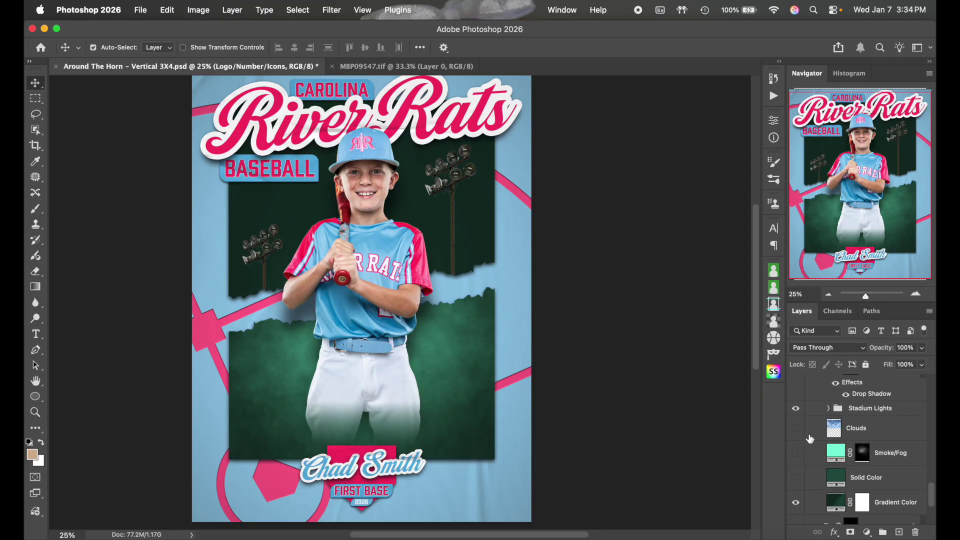
left_click(795, 428)
left_click(882, 440)
scroll(882, 443, "up", 1)
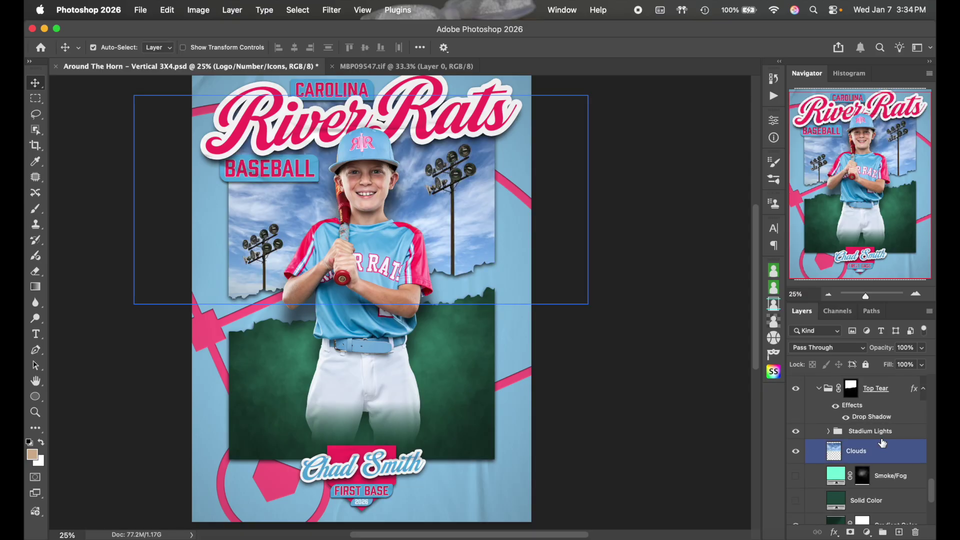
scroll(882, 443, "up", 1)
left_click(882, 443)
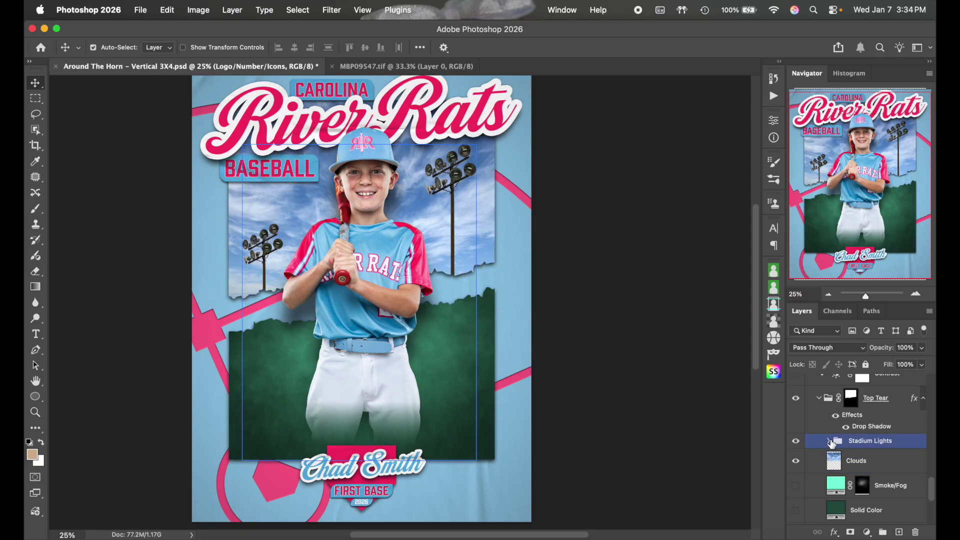
scroll(831, 443, "up", 4)
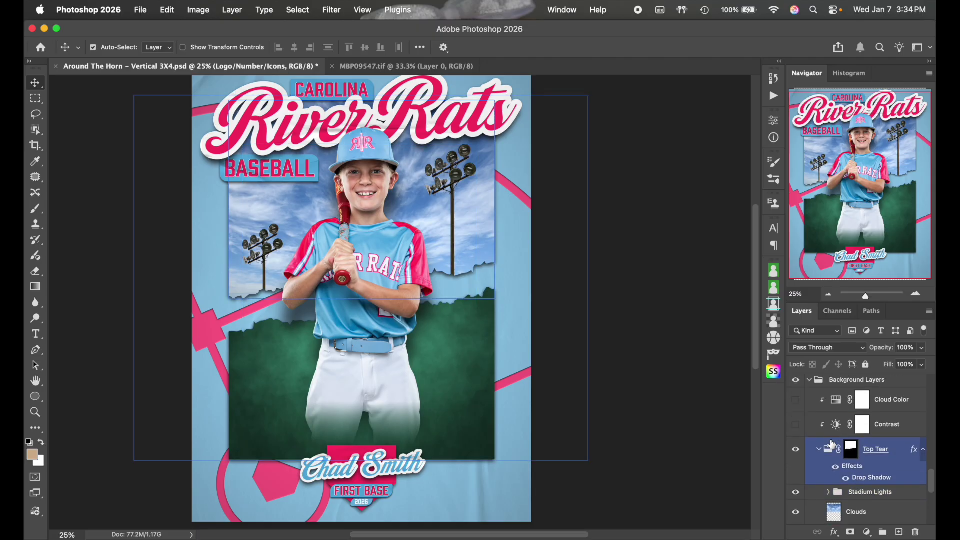
left_click(795, 421)
left_click(832, 421)
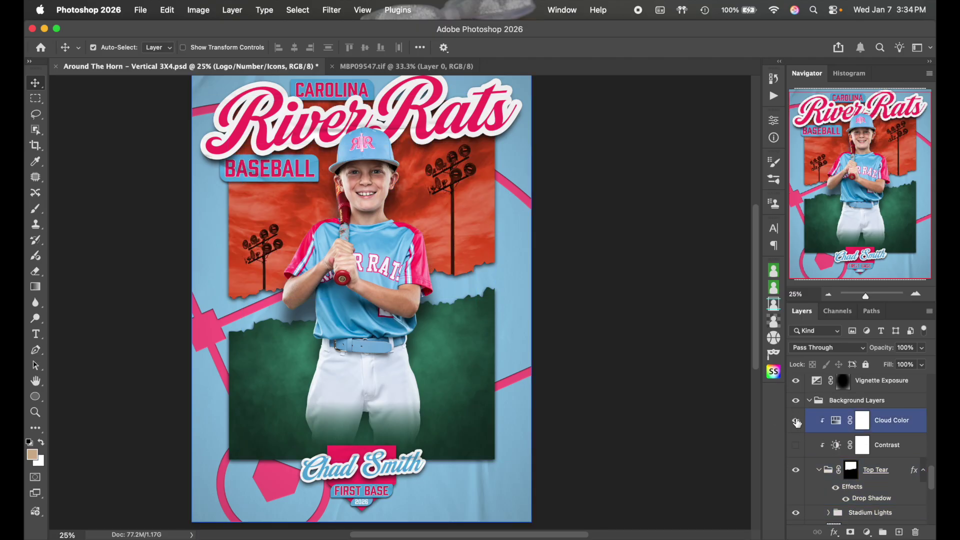
In the Cloud Color Hue/Saturation properties, shift the hue to red and try different saturation levels
double_click(840, 422)
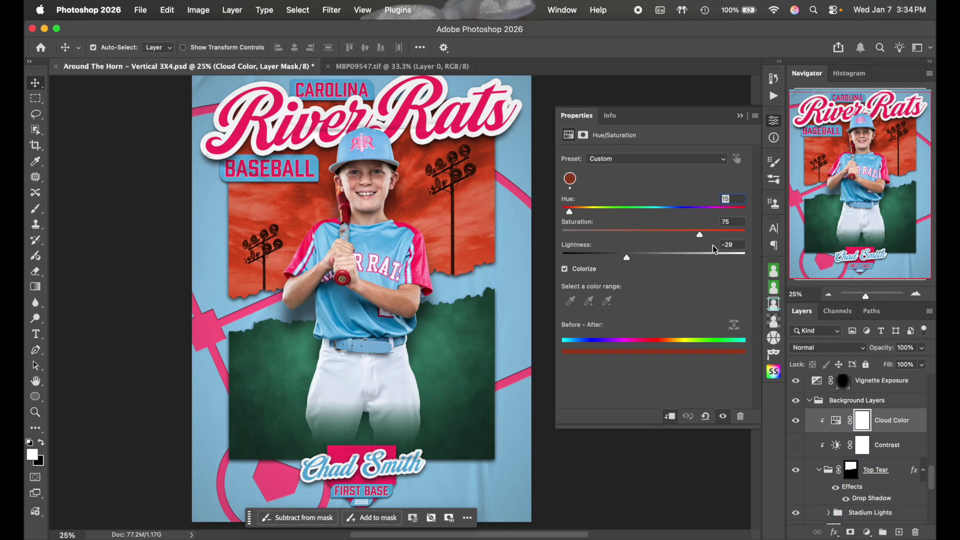
left_click(744, 211)
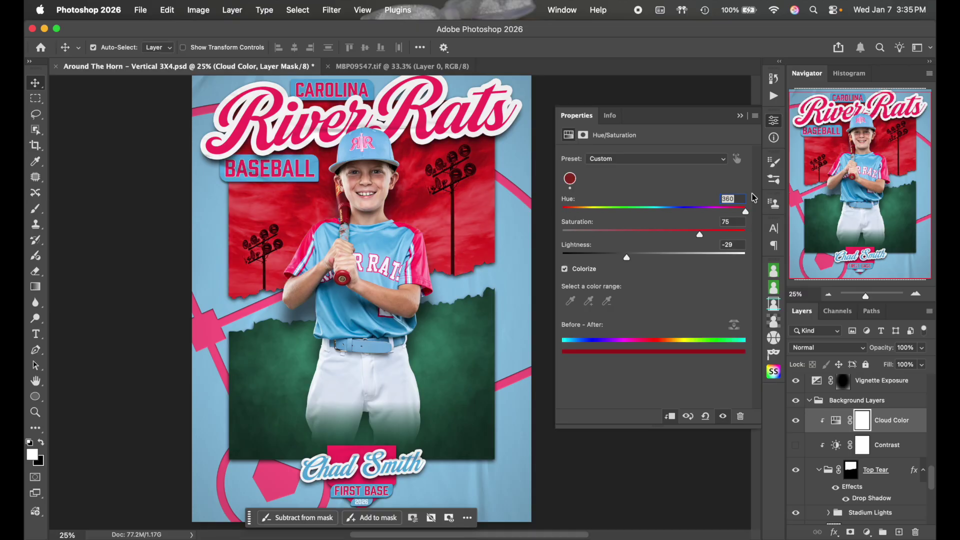
left_click_drag(681, 233, 650, 232)
left_click(648, 255)
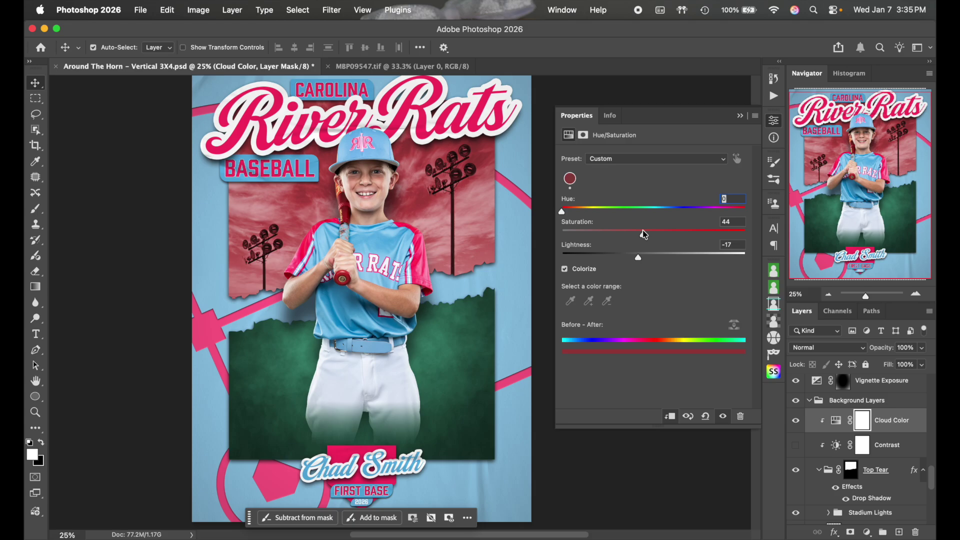
left_click_drag(641, 235, 697, 254)
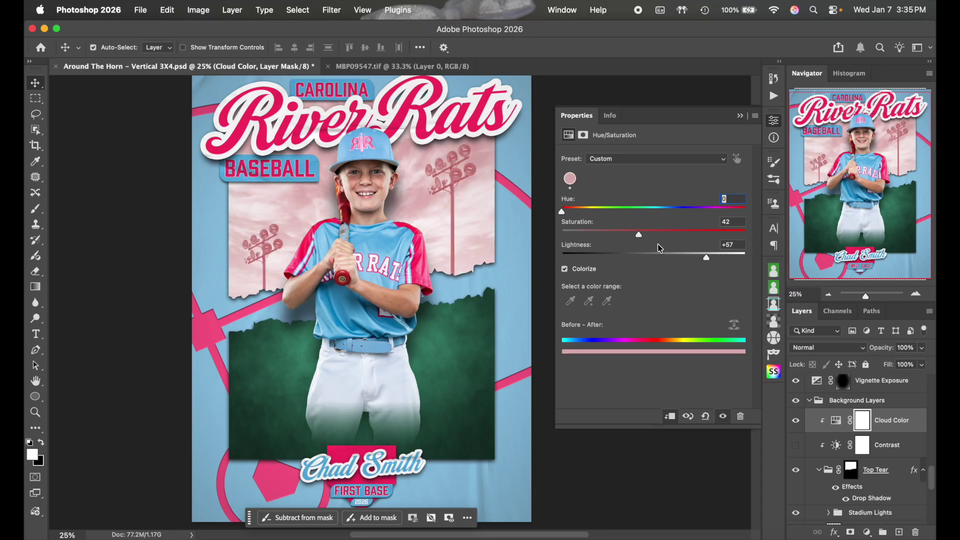
left_click_drag(639, 236, 731, 233)
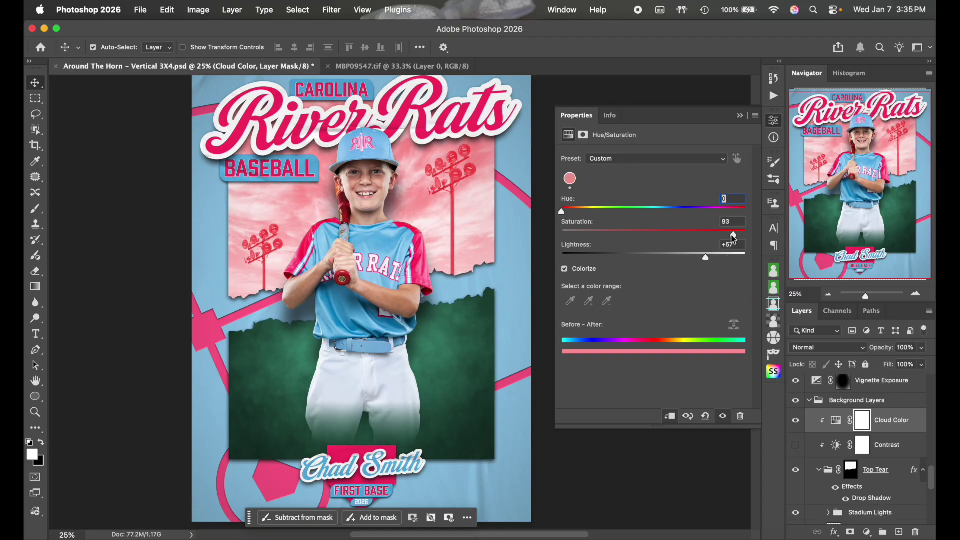
left_click(692, 233)
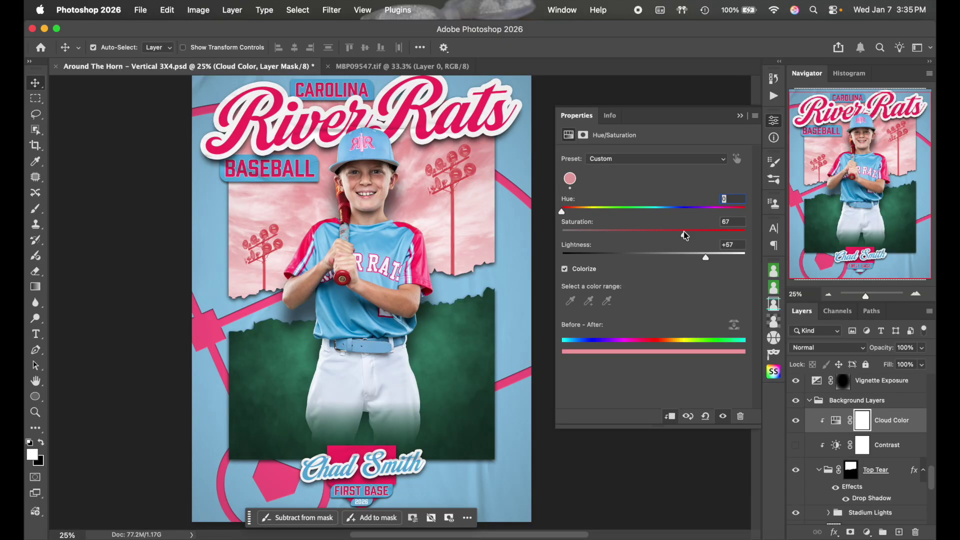
Fine-tune to Hue 0, Saturation 44, Lightness +19 for a soft rose-pink sky
left_click(571, 178)
left_click_drag(664, 253, 611, 258)
left_click(634, 235)
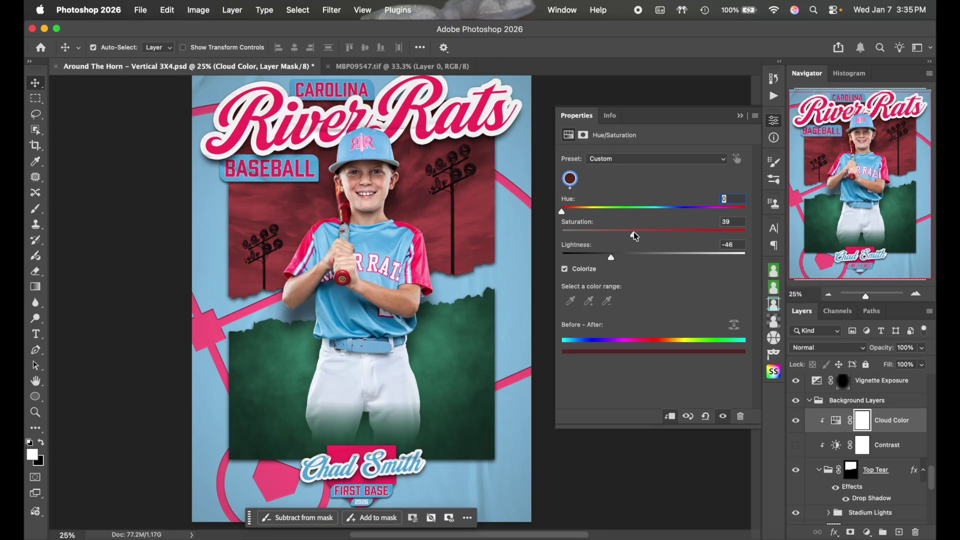
left_click(640, 254)
left_click(661, 253)
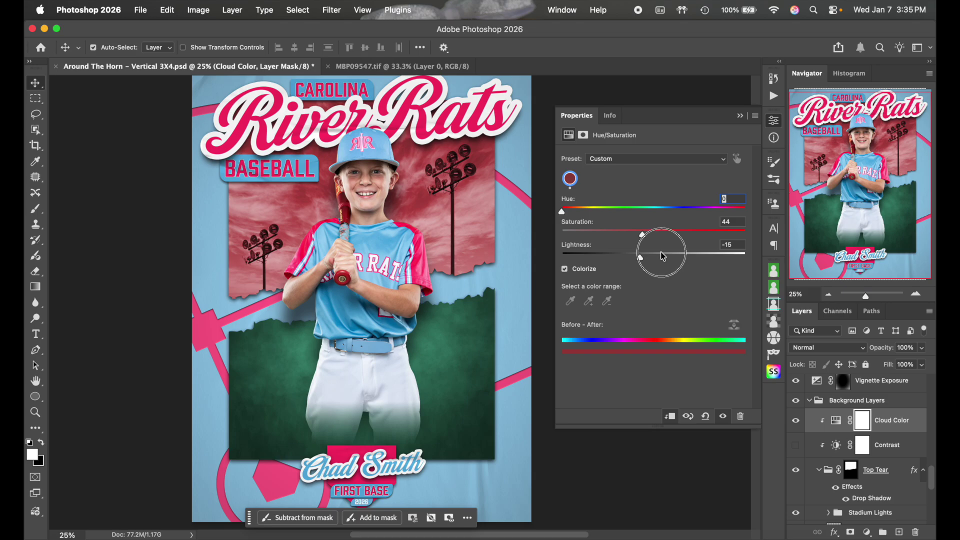
left_click(663, 256)
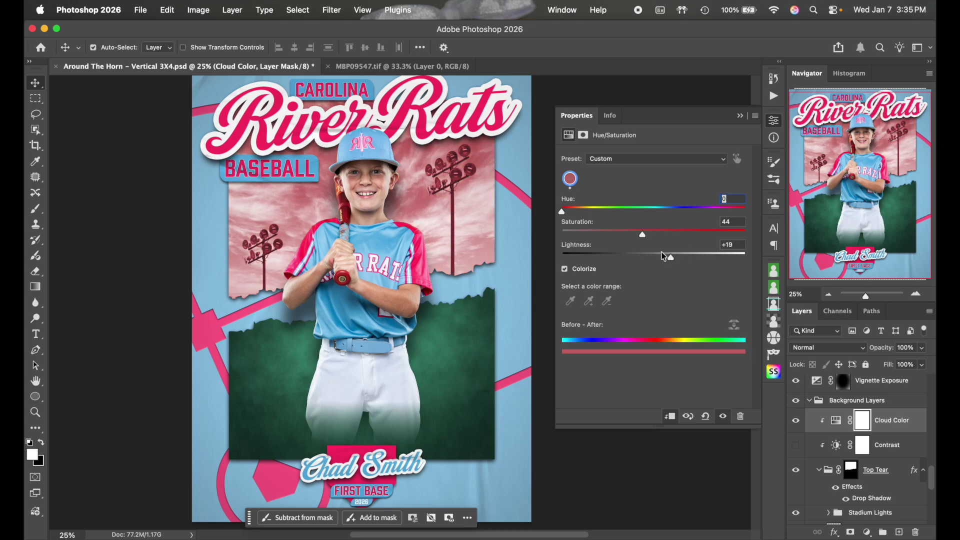
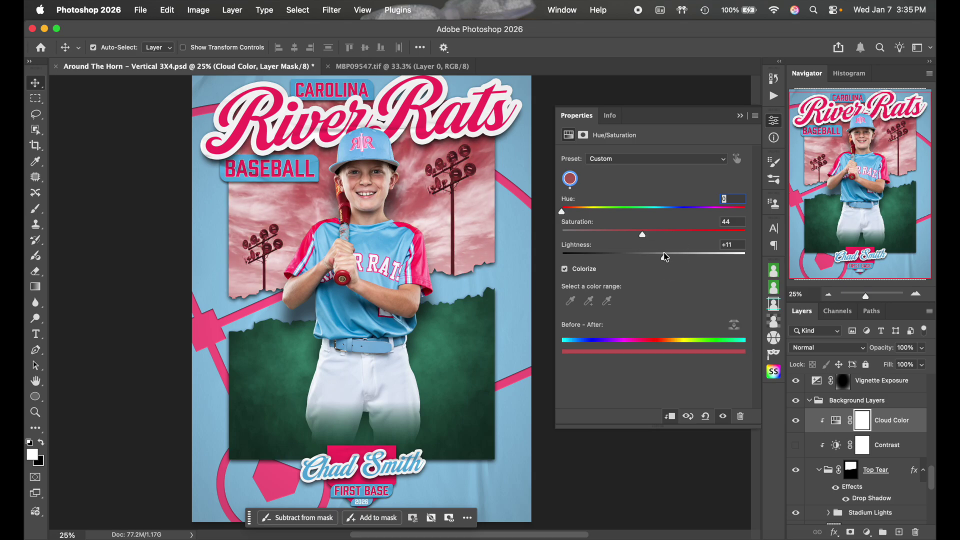
Close the Hue/Saturation properties and compare the Contrast adjustment on and off, leaving it hidden
left_click(777, 123)
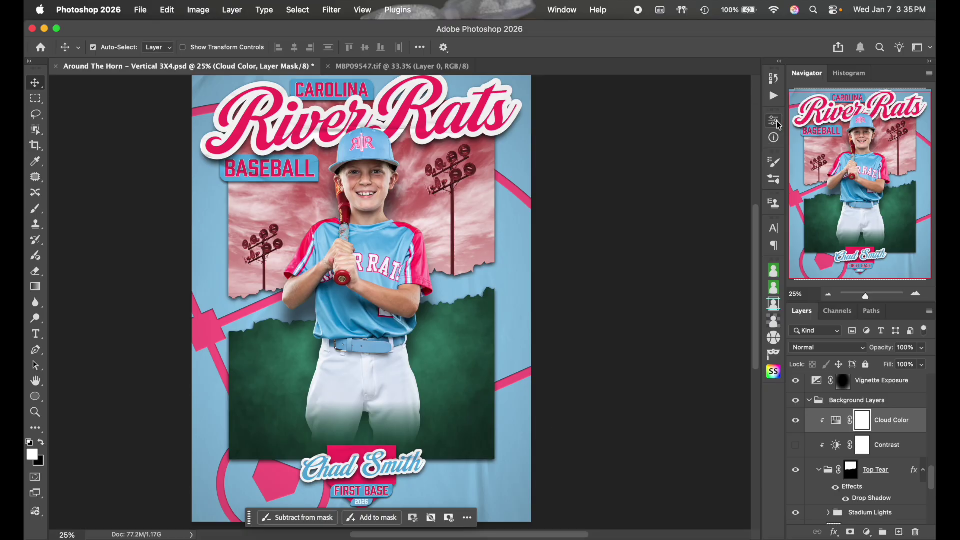
left_click(796, 447)
left_click(796, 446)
left_click(796, 446)
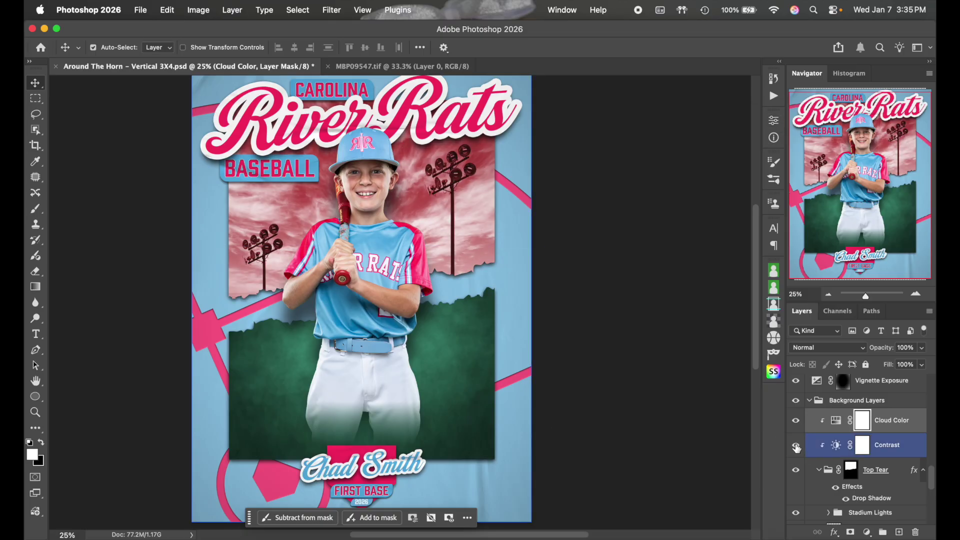
left_click(796, 446)
left_click(796, 446)
left_click(796, 446)
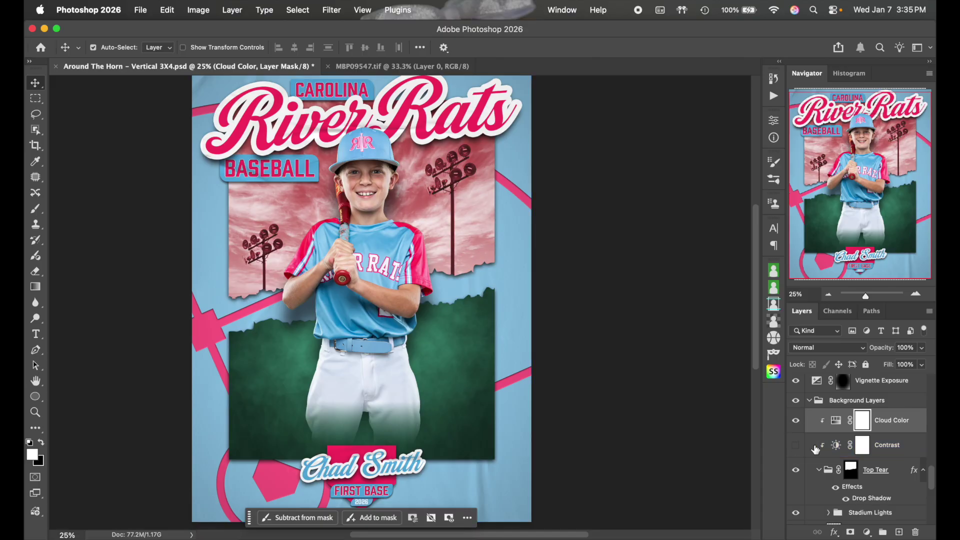
Select the Top Tear group in the Layers panel
scroll(840, 451, "down", 2)
left_click(840, 452)
scroll(841, 451, "up", 3)
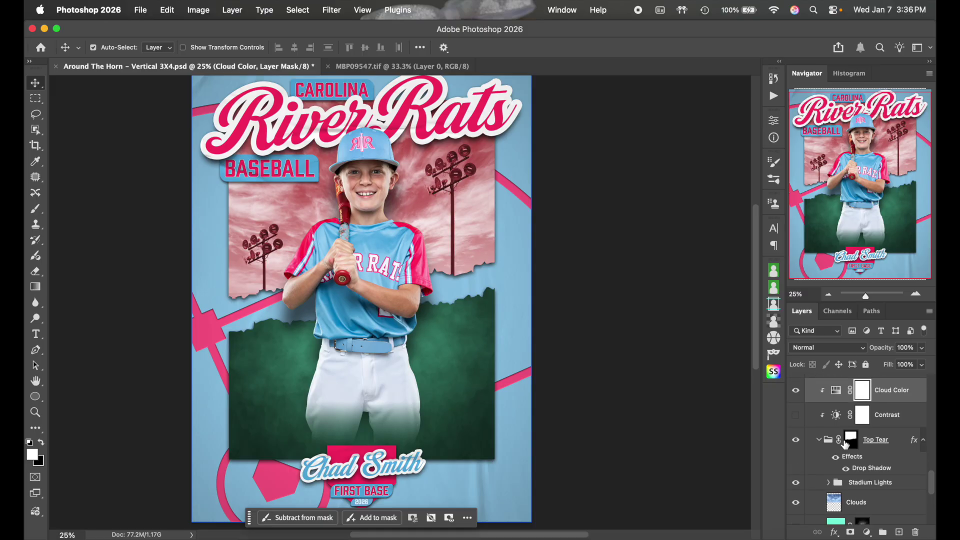
Expand the Bottom Tear group and compare the poster with the green Gradient Color fill hidden and shown
scroll(822, 440, "down", 2)
left_click(819, 432)
scroll(820, 427, "down", 1)
left_click(819, 427)
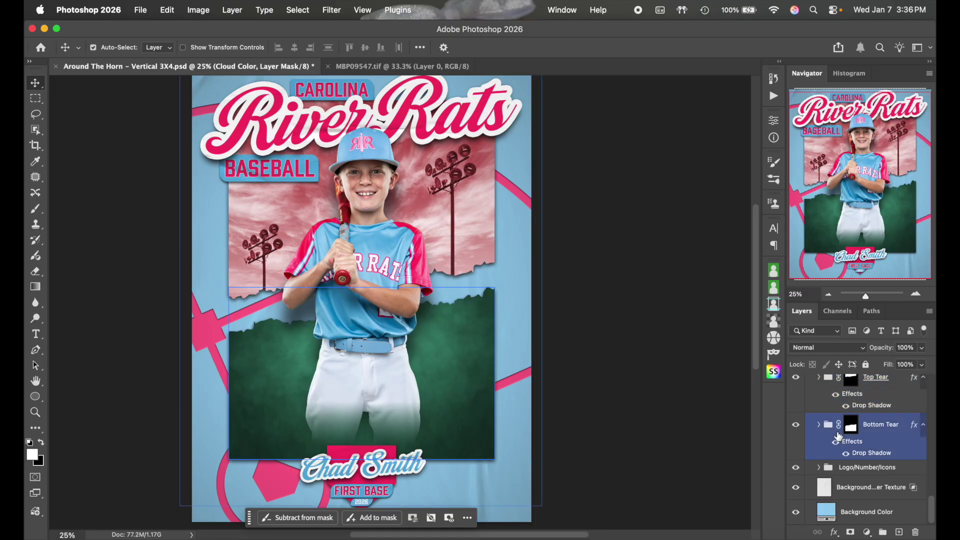
left_click(818, 425)
scroll(820, 430, "down", 2)
left_click(805, 450)
left_click(796, 449)
left_click(796, 450)
left_click(796, 450)
left_click(796, 451)
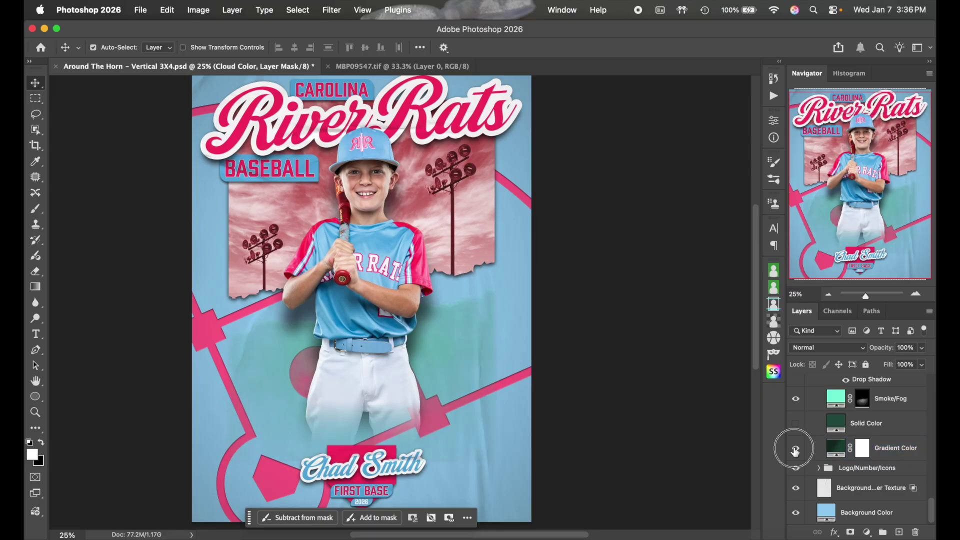
In the Gradient Color fill's editor, set the left colour stop to a deep red
double_click(838, 447)
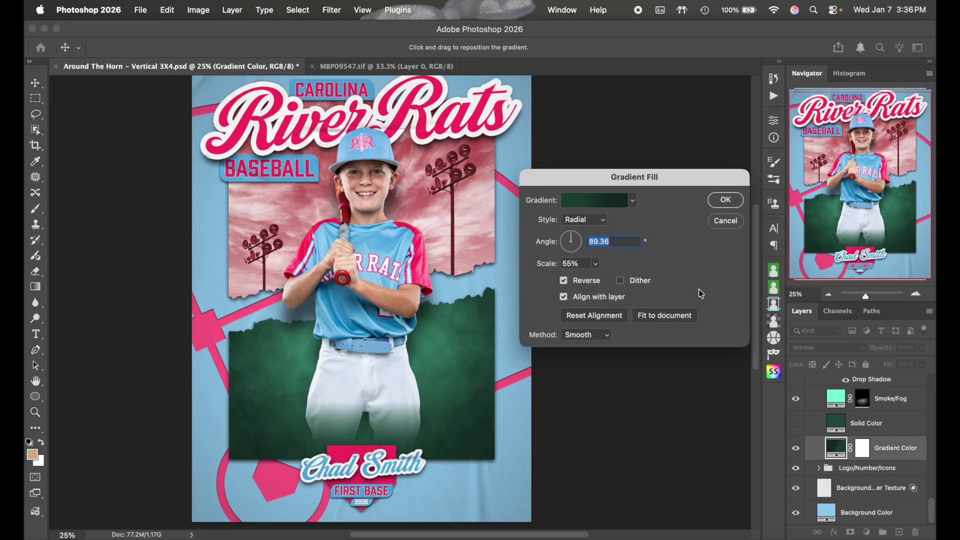
left_click(598, 200)
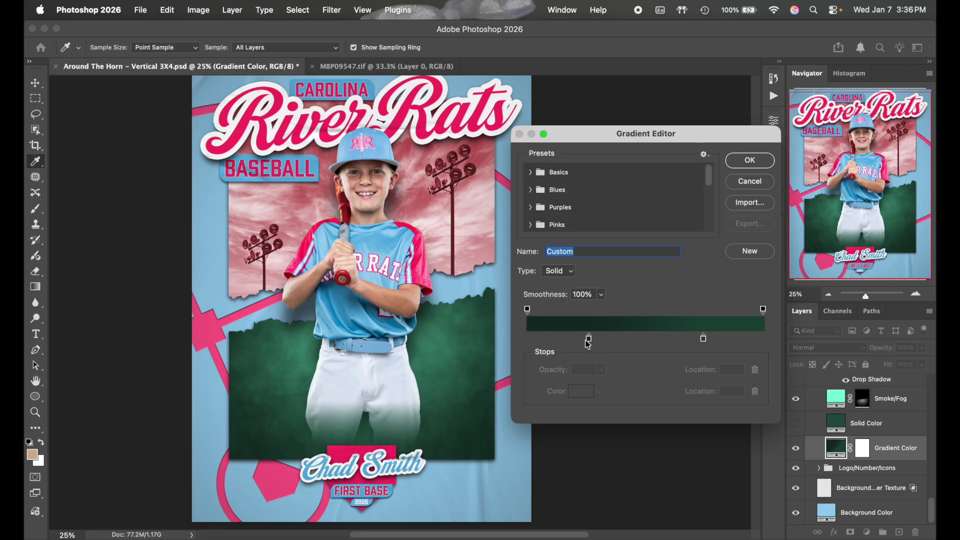
left_click(589, 339)
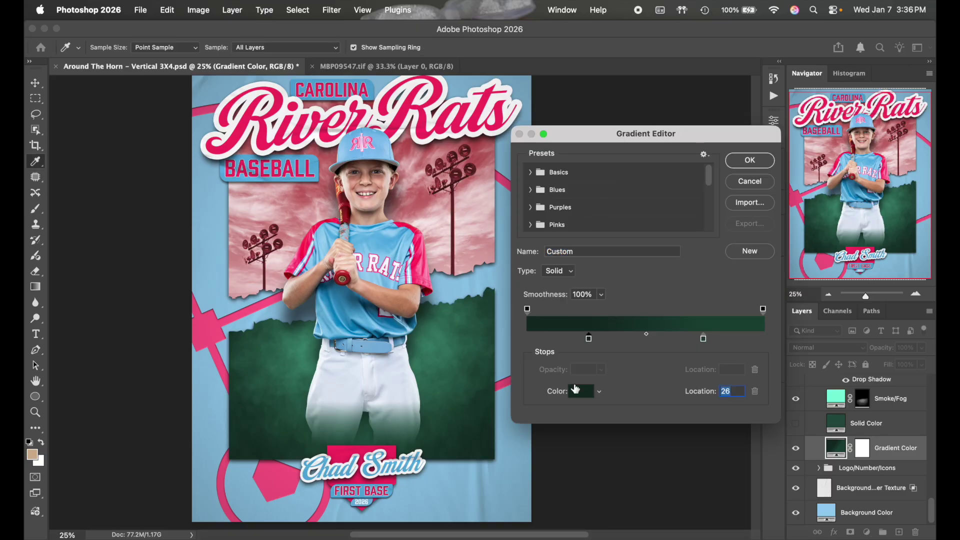
left_click(576, 392)
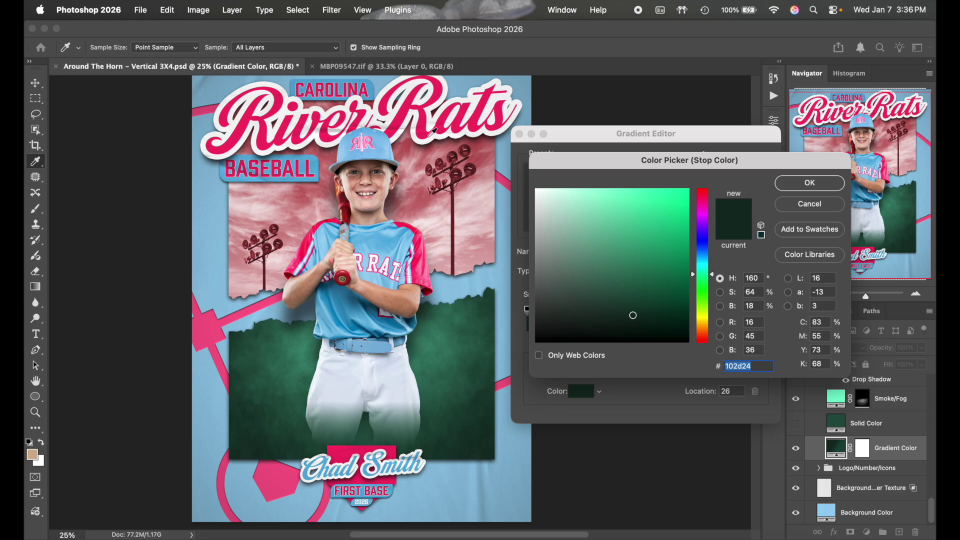
type("ff3369")
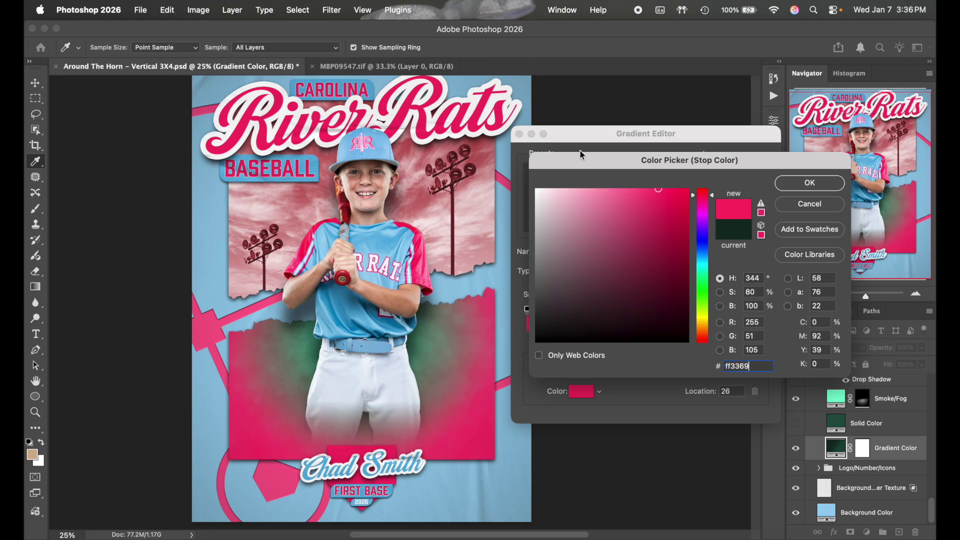
left_click(661, 224)
mouse_move(660, 224)
left_mouse_down()
mouse_move(661, 238)
mouse_move(660, 222)
left_mouse_up()
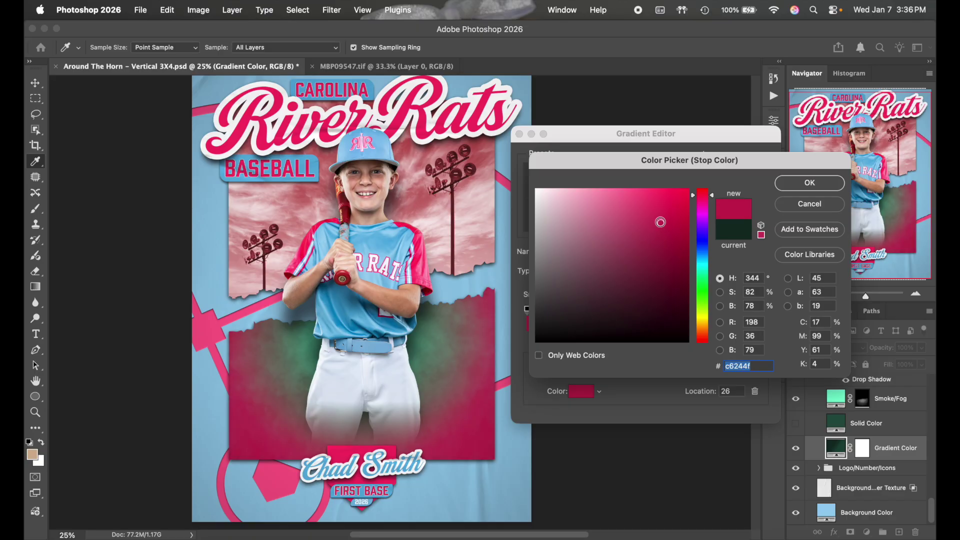
left_click(809, 184)
Set the right stop to ff3369 and apply the pink radial gradient fill
left_click(703, 339)
left_click(581, 396)
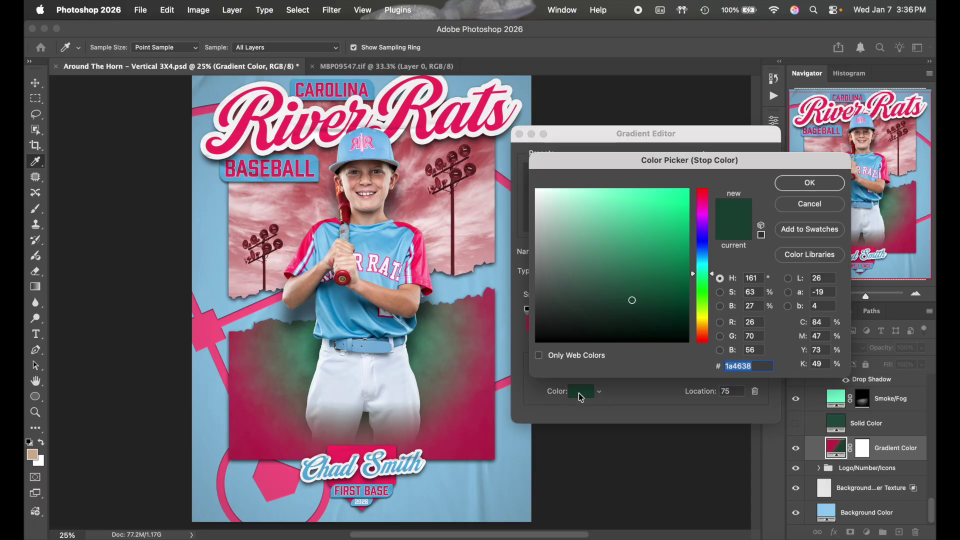
type("ff3369")
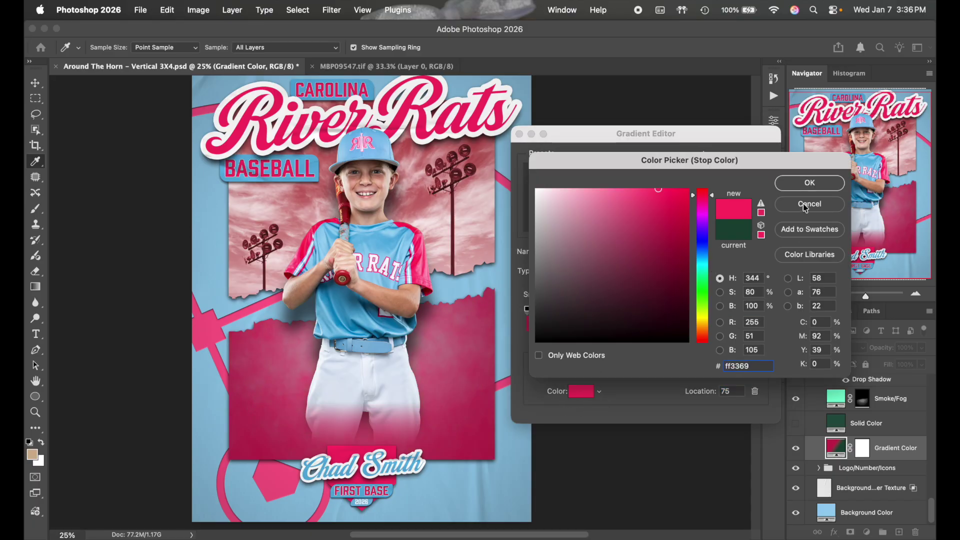
left_click(807, 185)
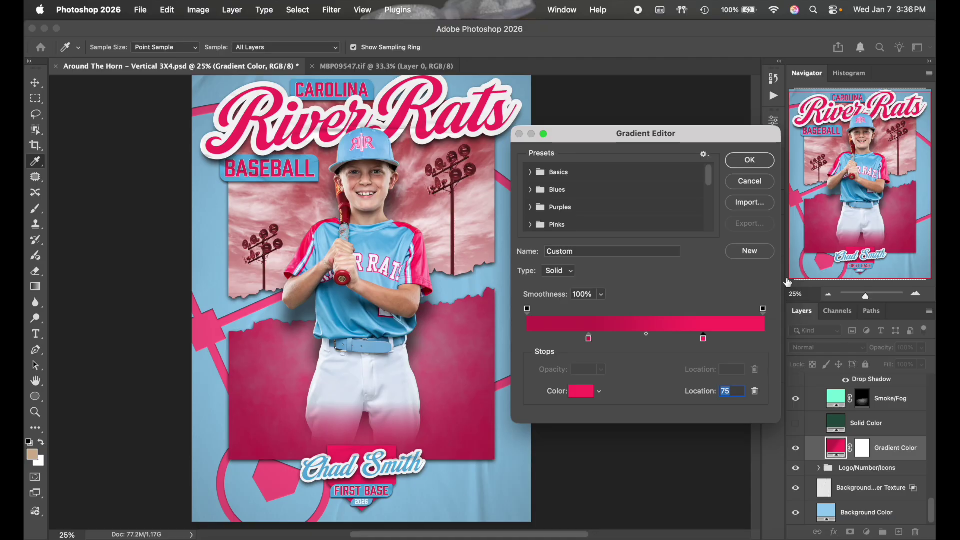
left_click(763, 162)
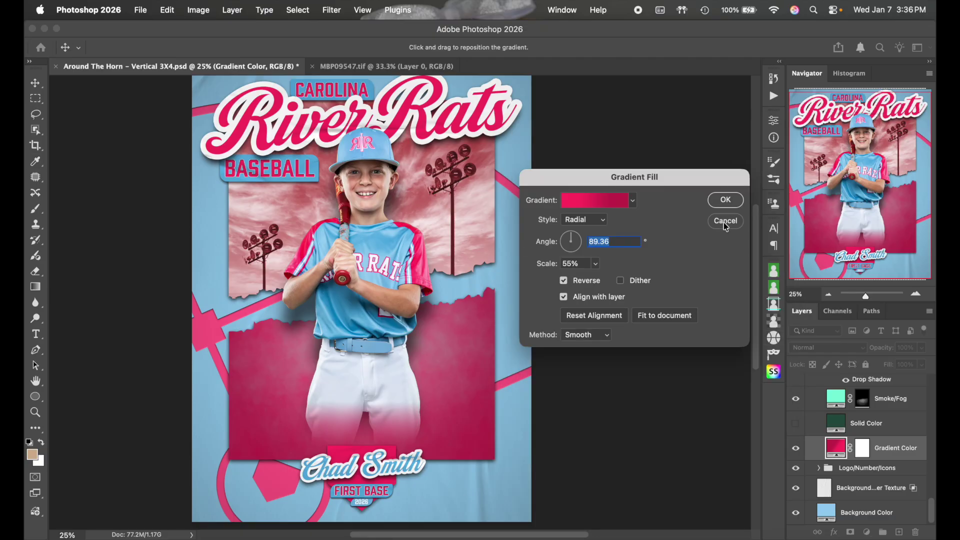
left_click(725, 200)
left_click(849, 403)
left_click(861, 398)
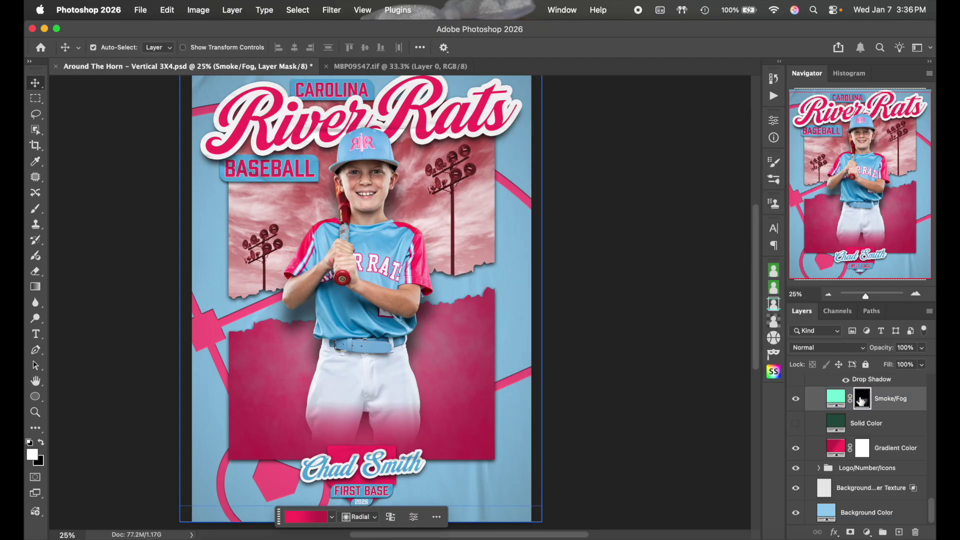
Compare the Smoke/Fog layer on and off, then change its fill colour to white
left_click(795, 400)
left_click(795, 400)
left_click(795, 400)
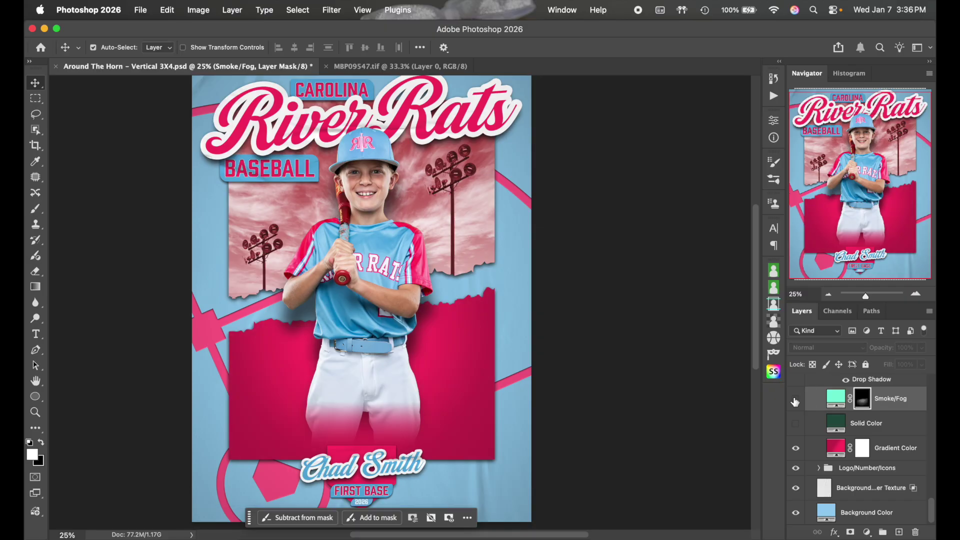
left_click(795, 401)
double_click(835, 398)
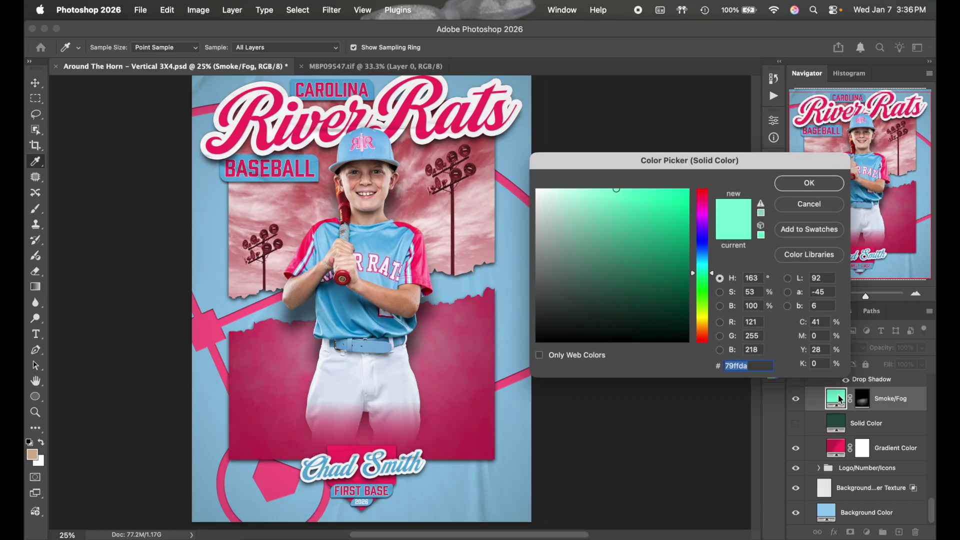
mouse_move(678, 233)
left_mouse_down()
mouse_move(562, 195)
mouse_move(461, 126)
left_mouse_up()
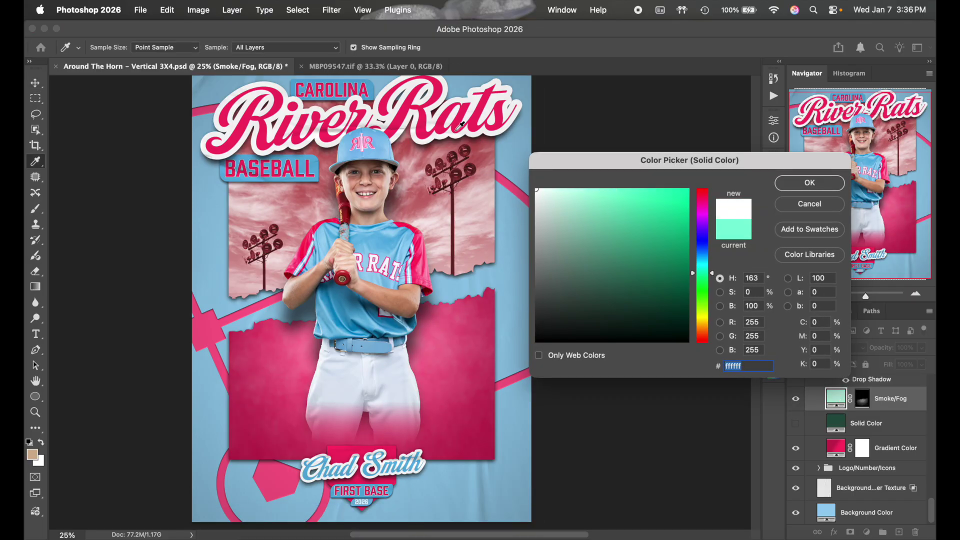
left_click(805, 183)
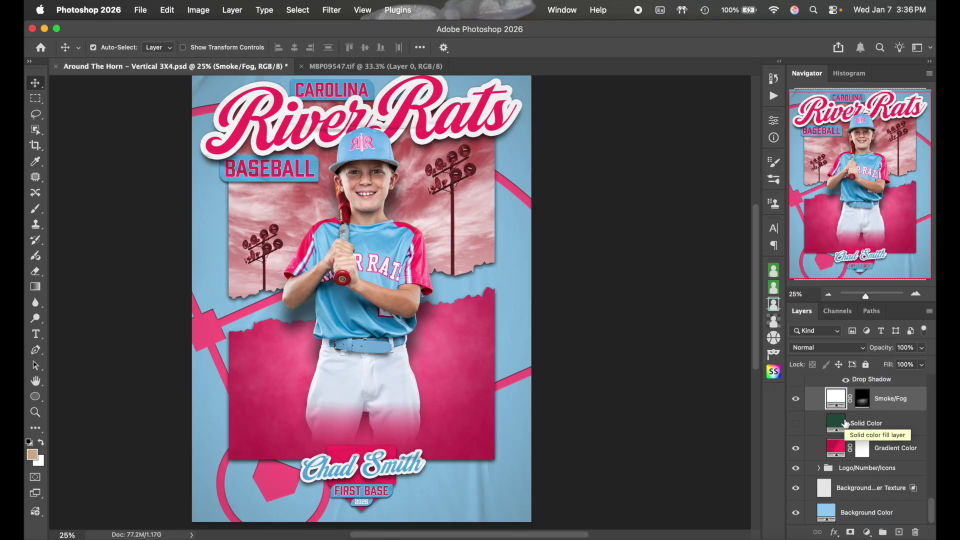
Expand the Top Tear group and hide its Clouds layer
scroll(655, 377, "left", 5)
scroll(655, 377, "up", 2)
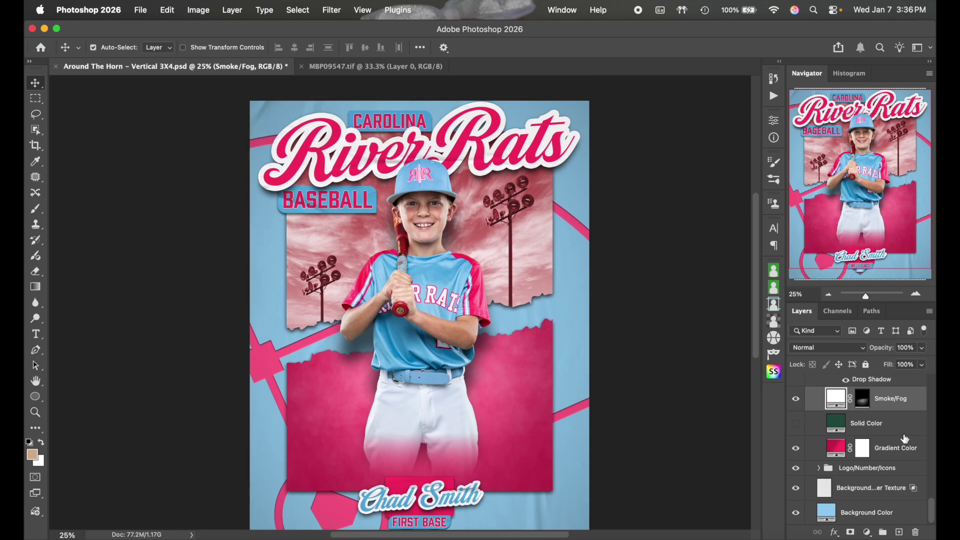
scroll(905, 438, "up", 5)
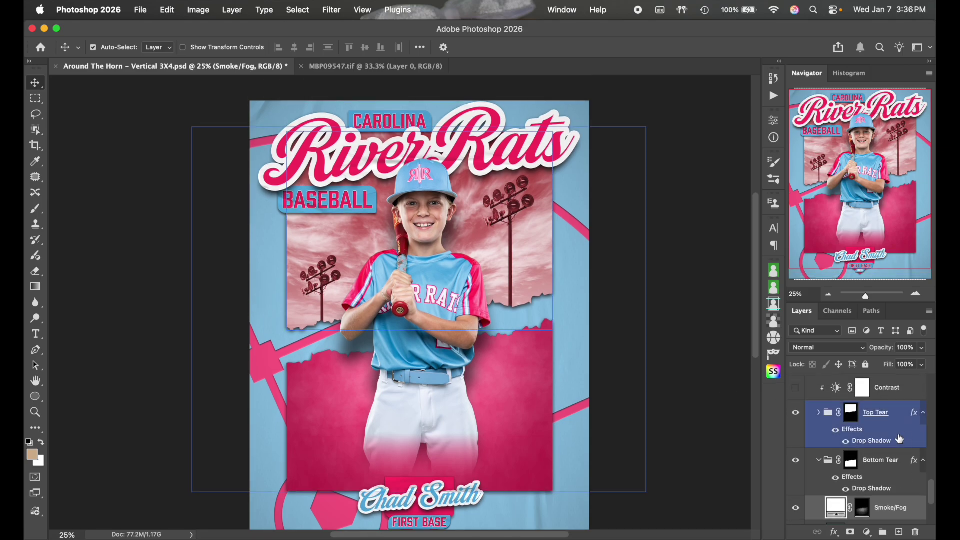
left_click(818, 412)
scroll(855, 429, "down", 3)
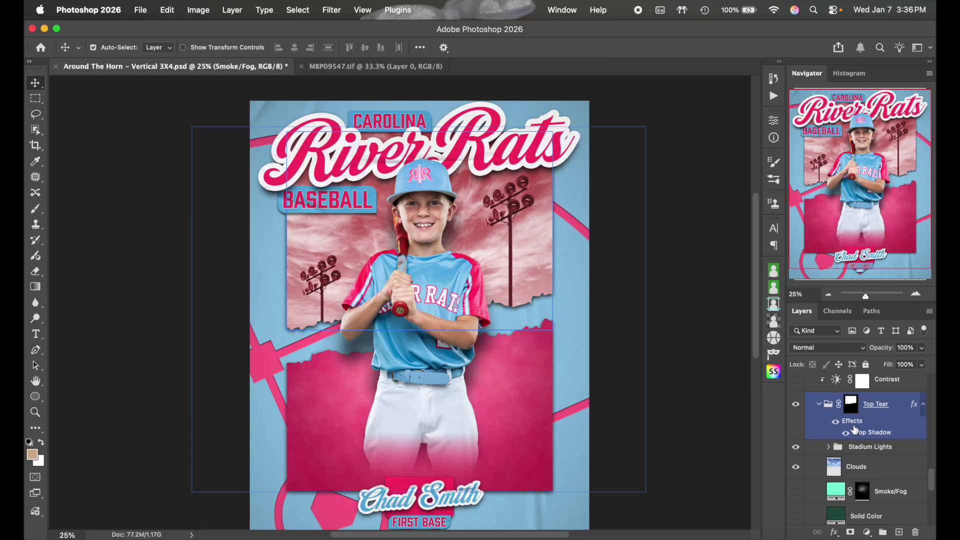
left_click(796, 432)
Show the Top Tear's Smoke/Fog layer and sample white (ffffff) as its smoke colour
scroll(799, 437, "up", 2)
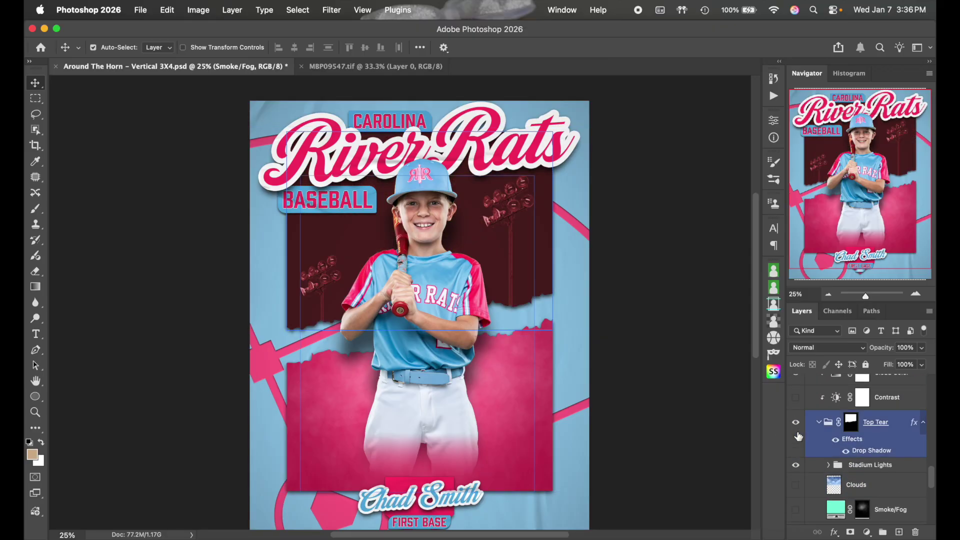
scroll(827, 419, "down", 3)
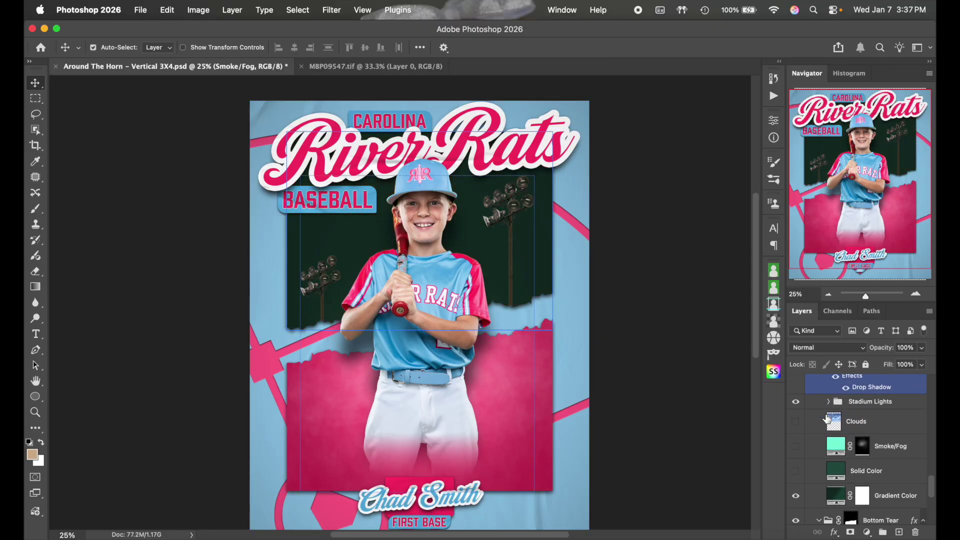
left_click(795, 446)
double_click(838, 446)
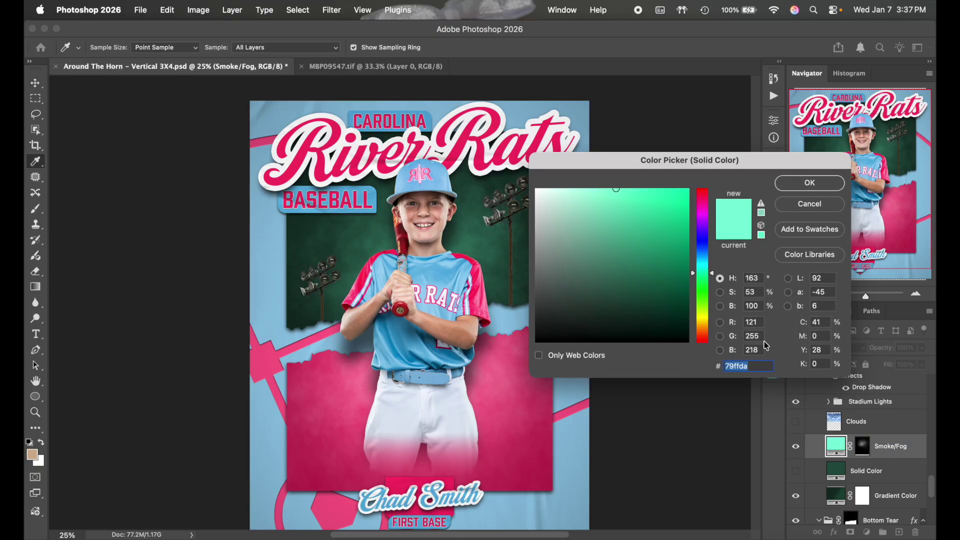
left_click(473, 120)
left_click(787, 184)
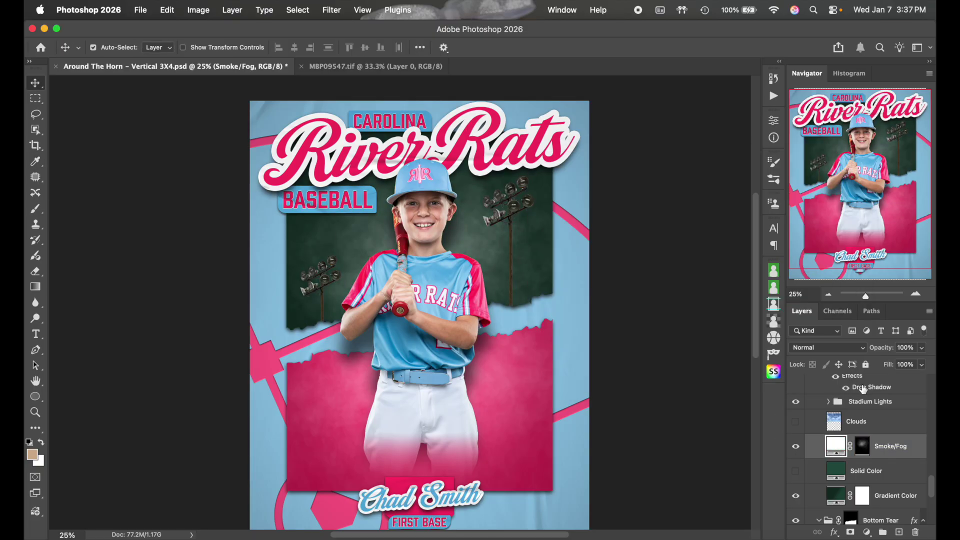
scroll(834, 452, "down", 2)
left_click(834, 450)
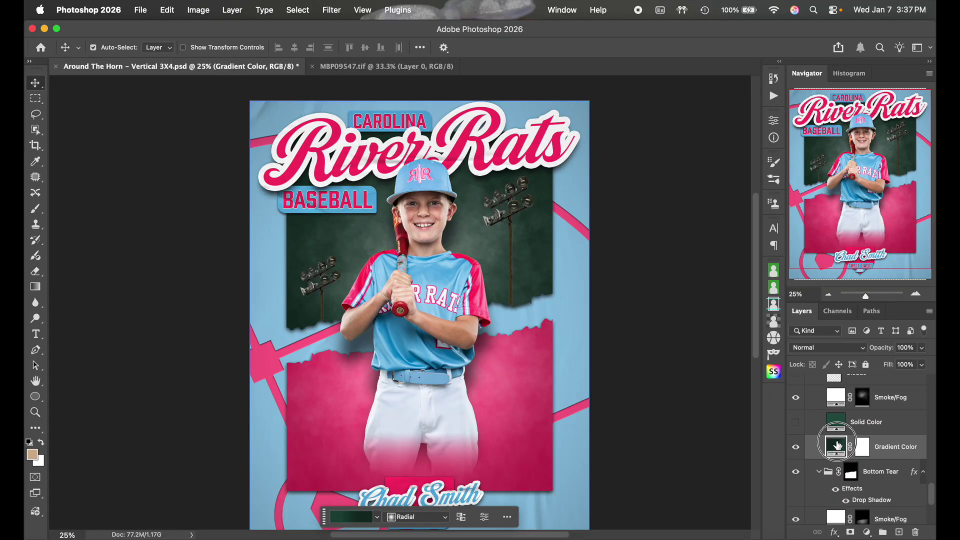
Set the Gradient Color fill's right colour stop to ff3369
double_click(833, 450)
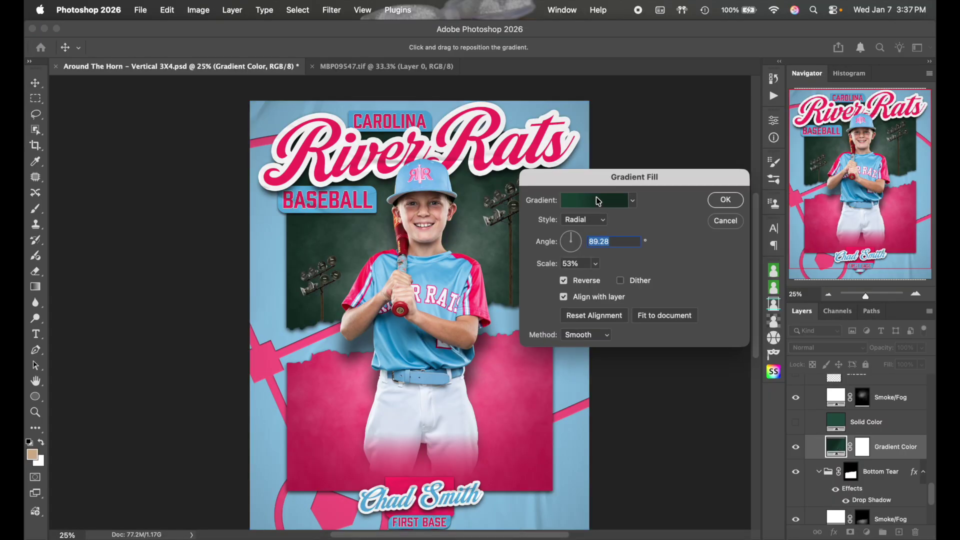
left_click(599, 200)
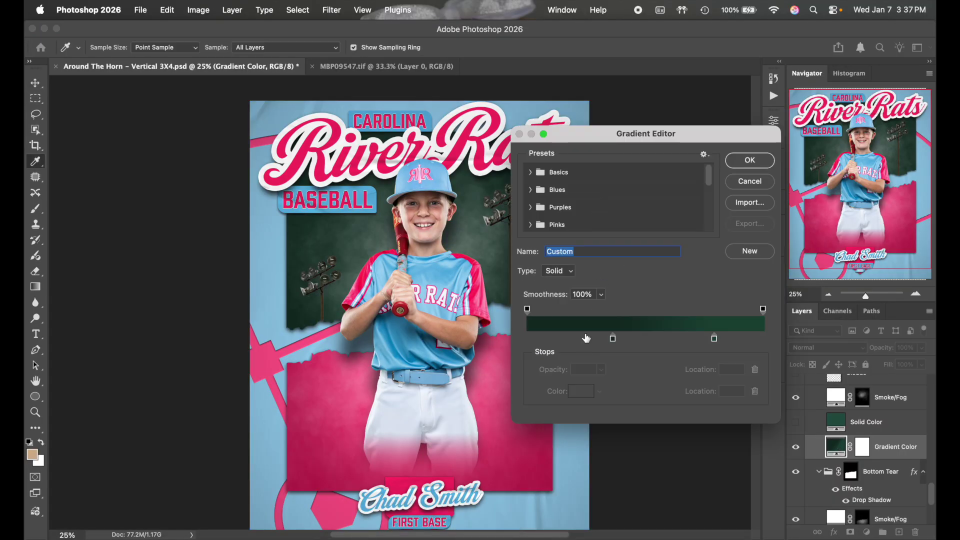
left_click(714, 340)
left_click(583, 392)
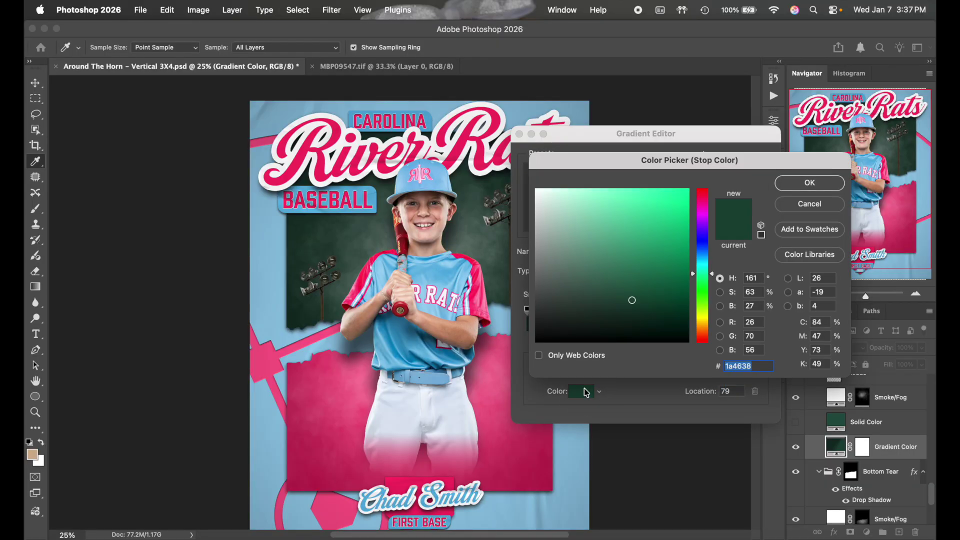
type("ff3369")
left_click(819, 184)
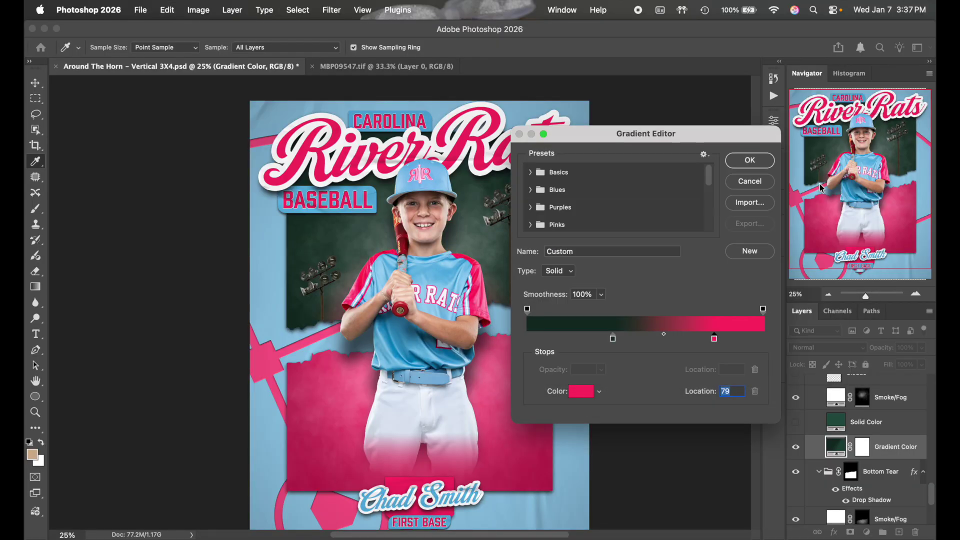
Give the middle stop a deeper pink c2224d and apply the edited gradient
left_click(612, 340)
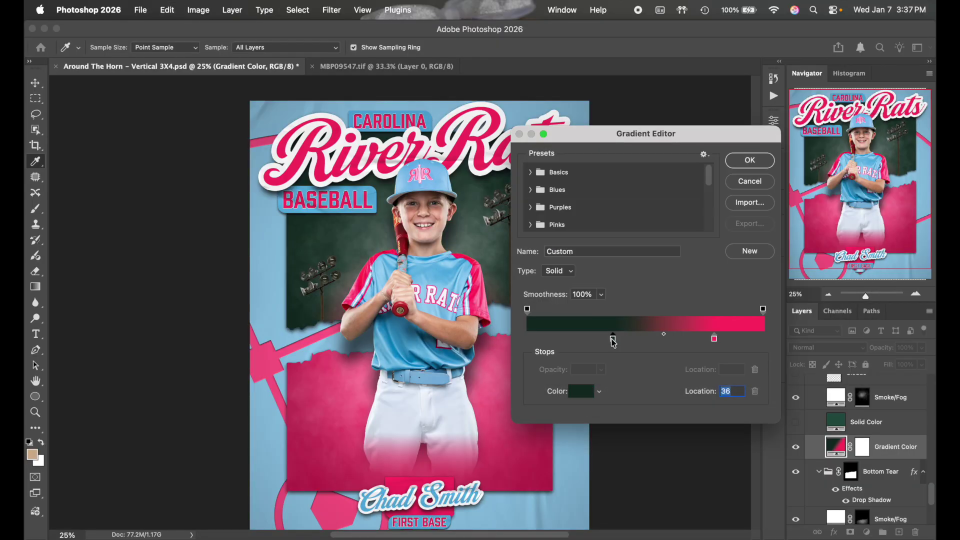
left_click(578, 392)
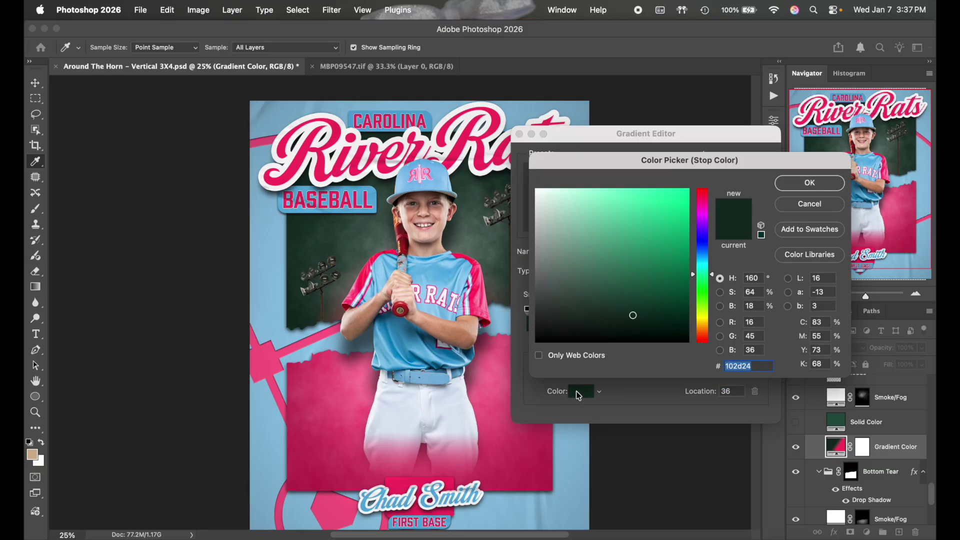
type("ff3369")
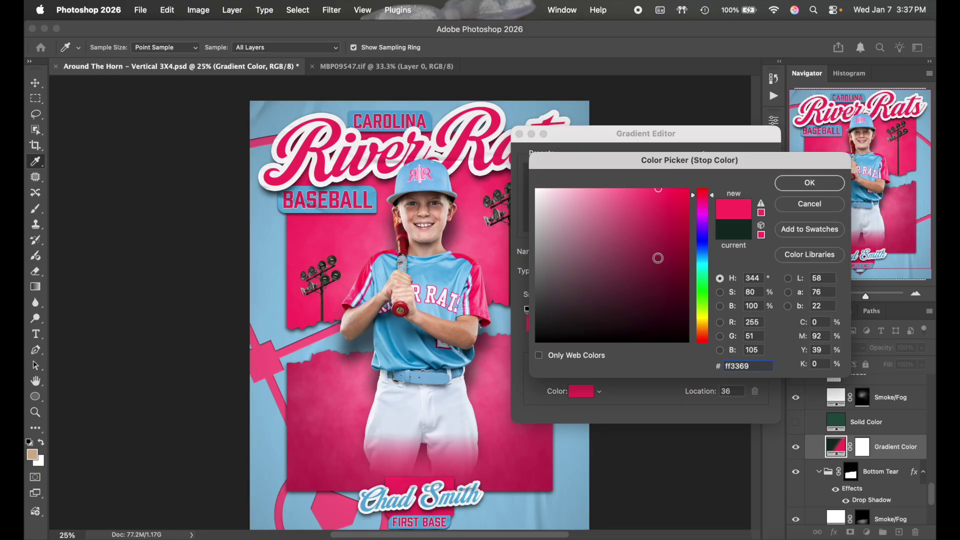
left_click(659, 235)
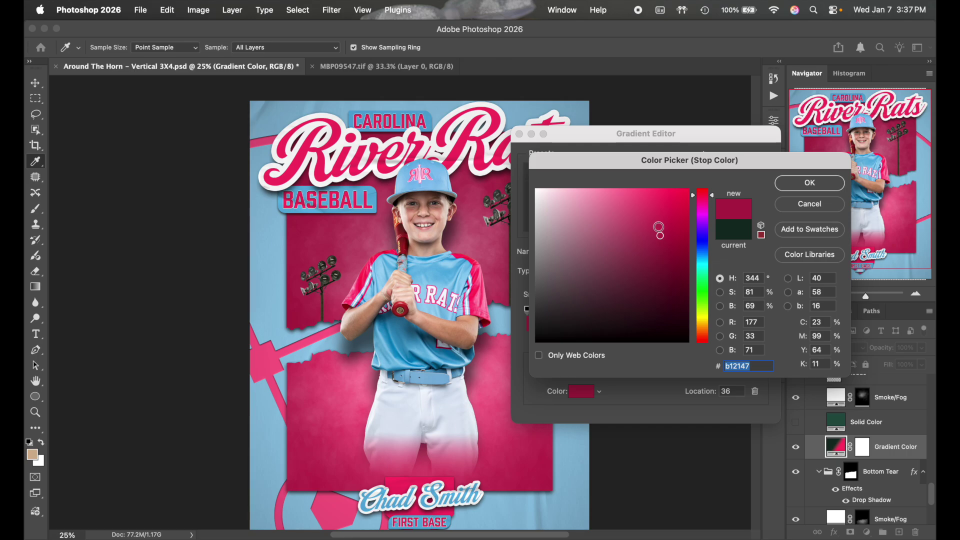
left_click(662, 225)
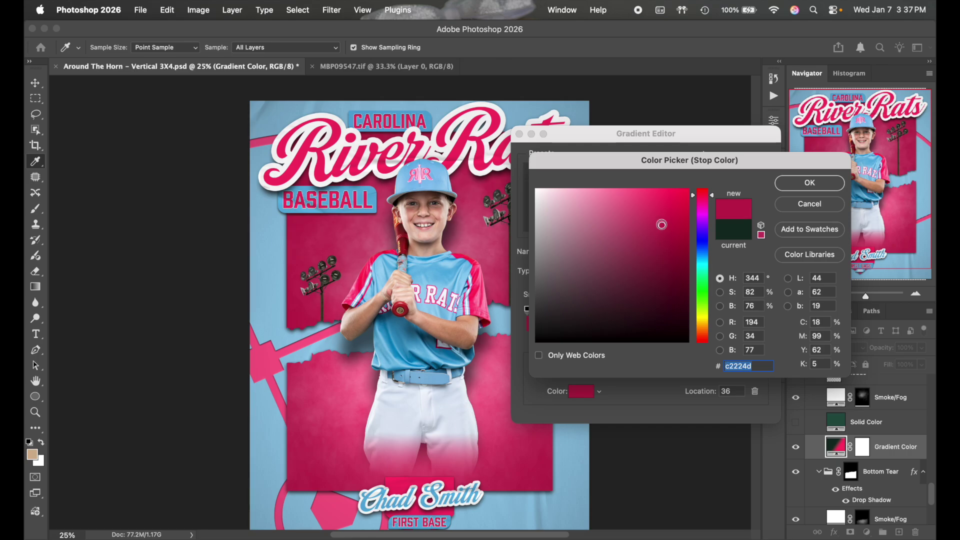
left_click(802, 189)
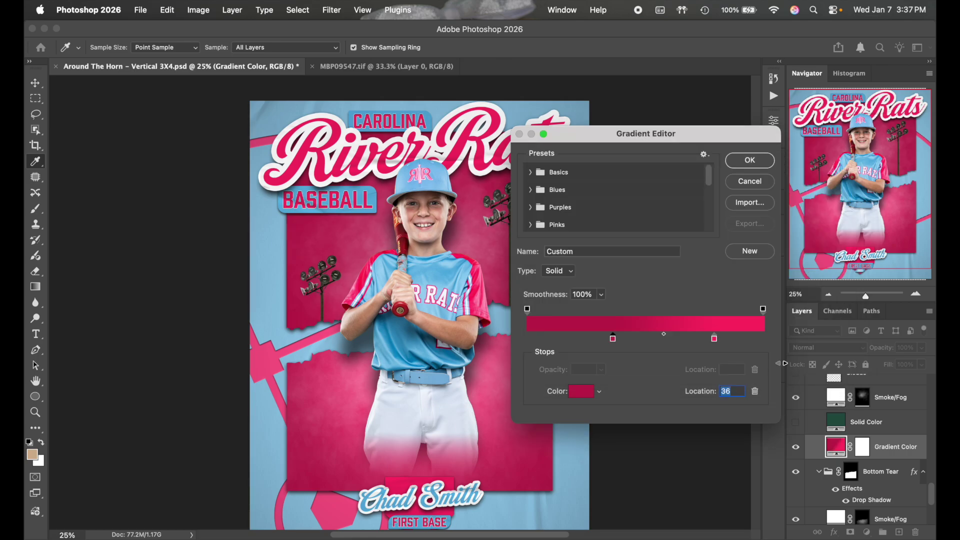
left_click(751, 163)
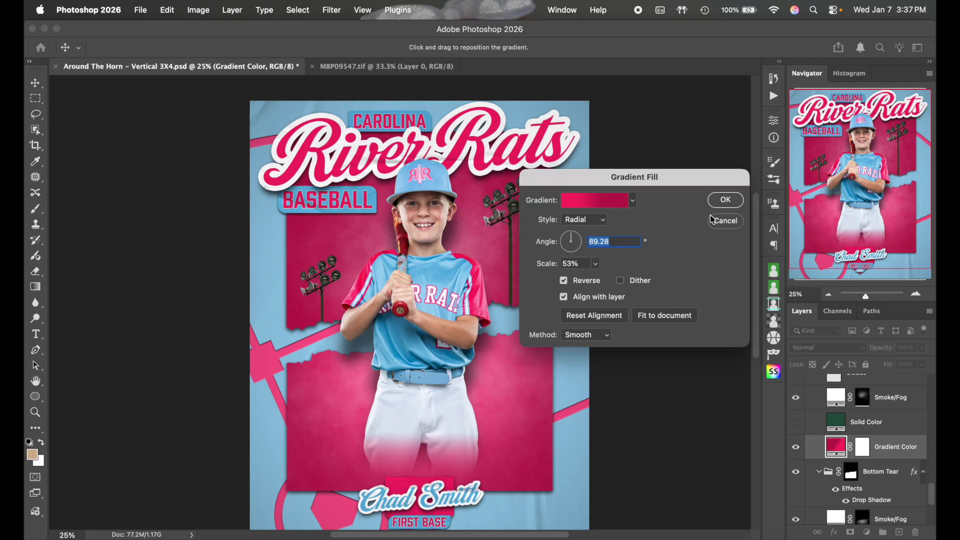
left_click(724, 199)
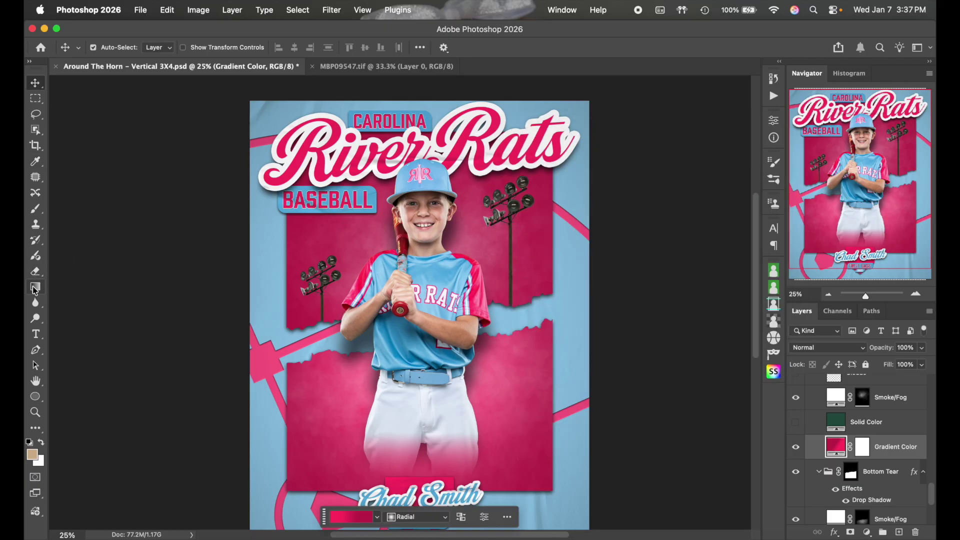
With the Gradient tool, drag the radial gradient's centre up behind the player's chest
left_click(35, 286)
left_click_drag(417, 353, 419, 311)
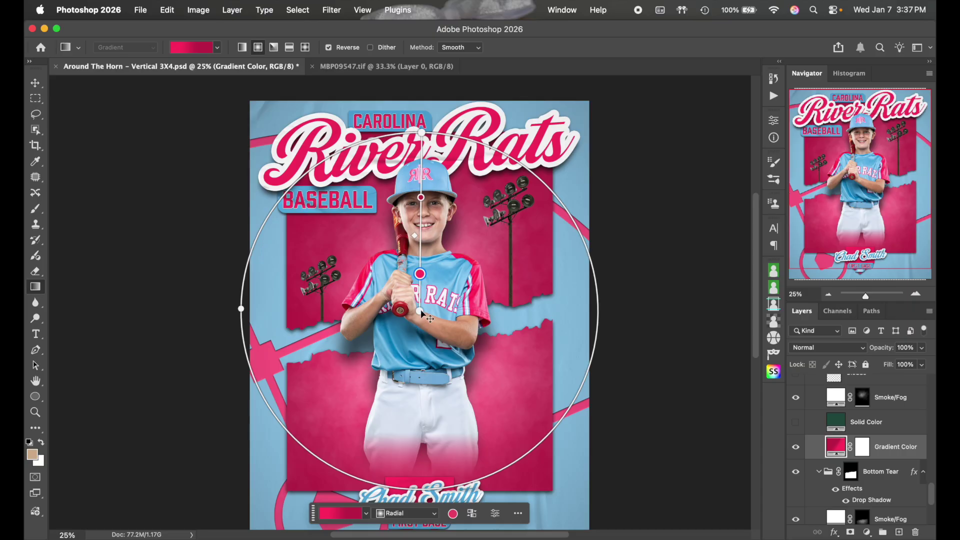
left_click_drag(422, 312, 421, 310)
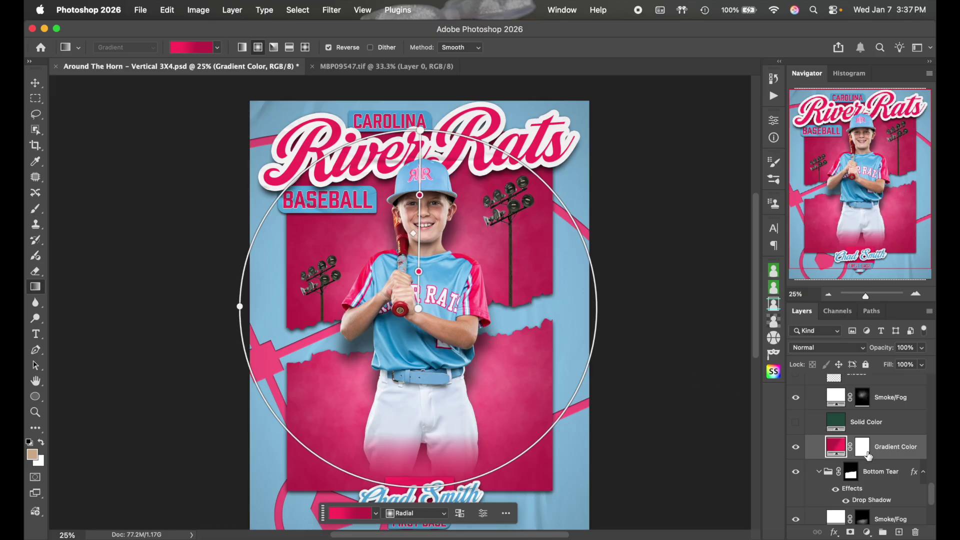
Hide the Stadium Lights group and zoom out to view the whole poster
left_click(897, 423)
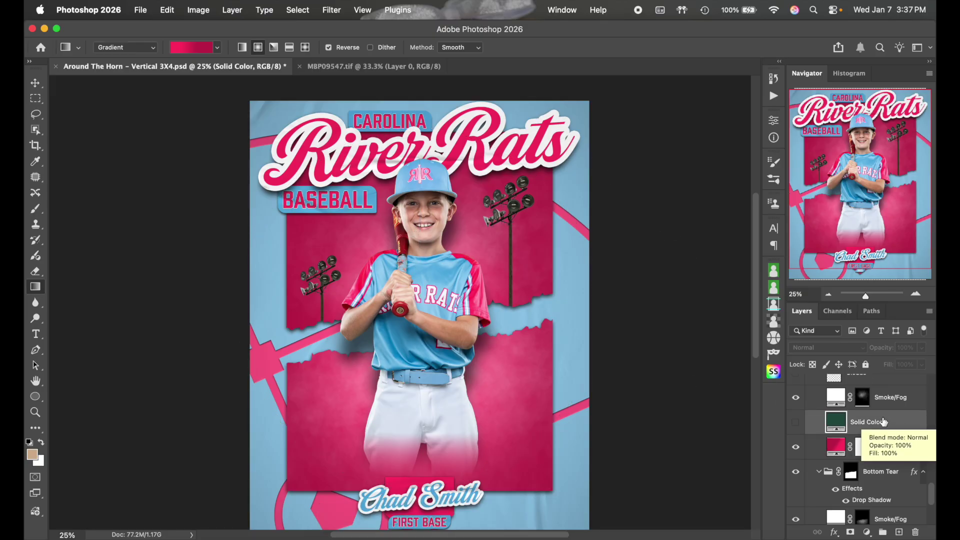
scroll(895, 424, "up", 4)
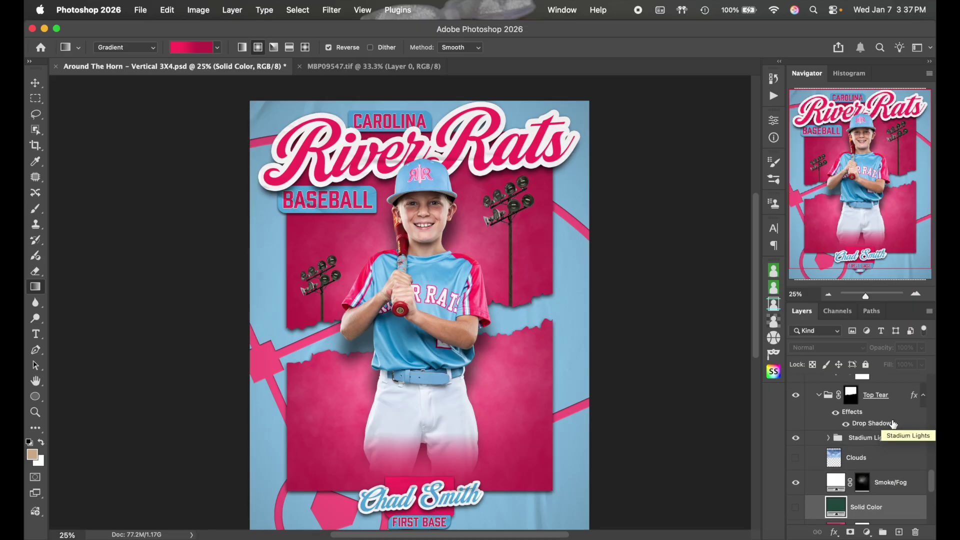
left_click(796, 438)
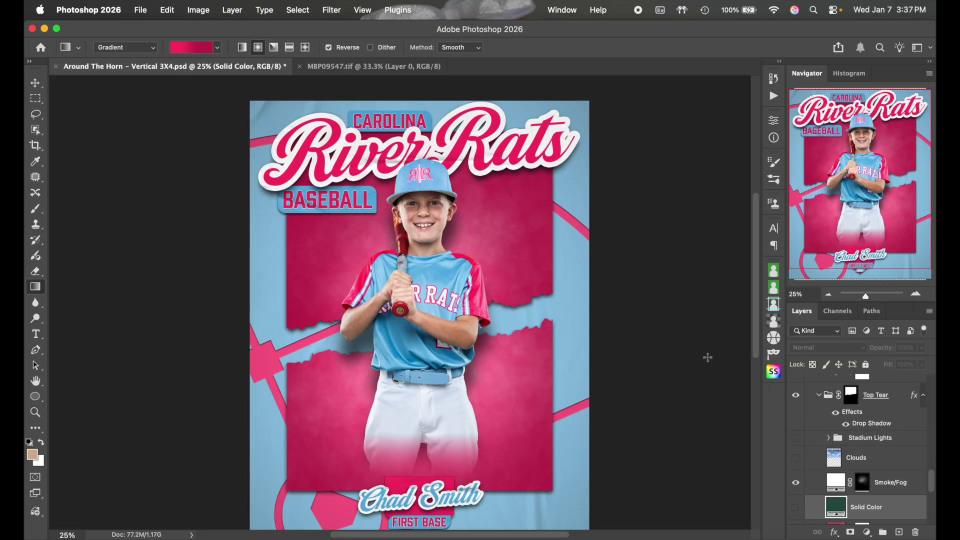
key("super+minus")
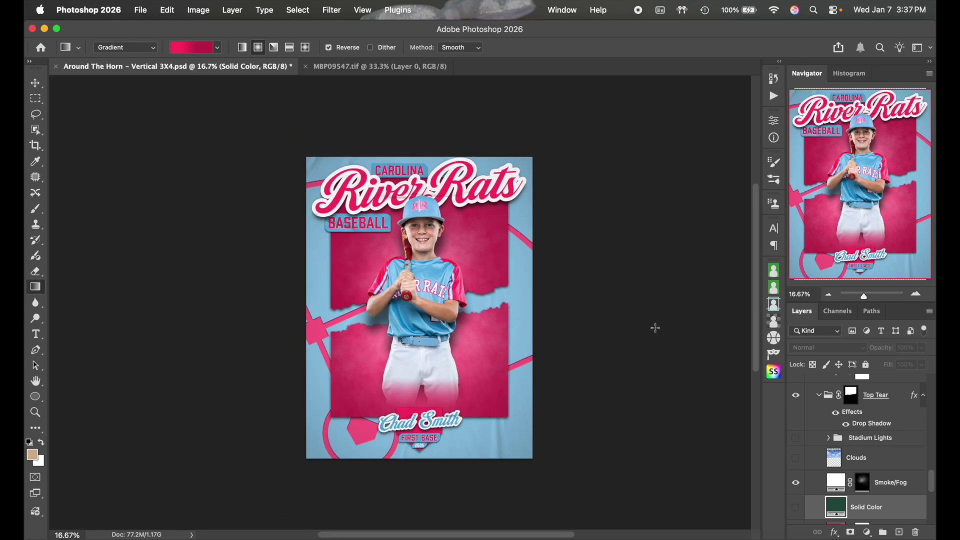
scroll(655, 328, "left", 2)
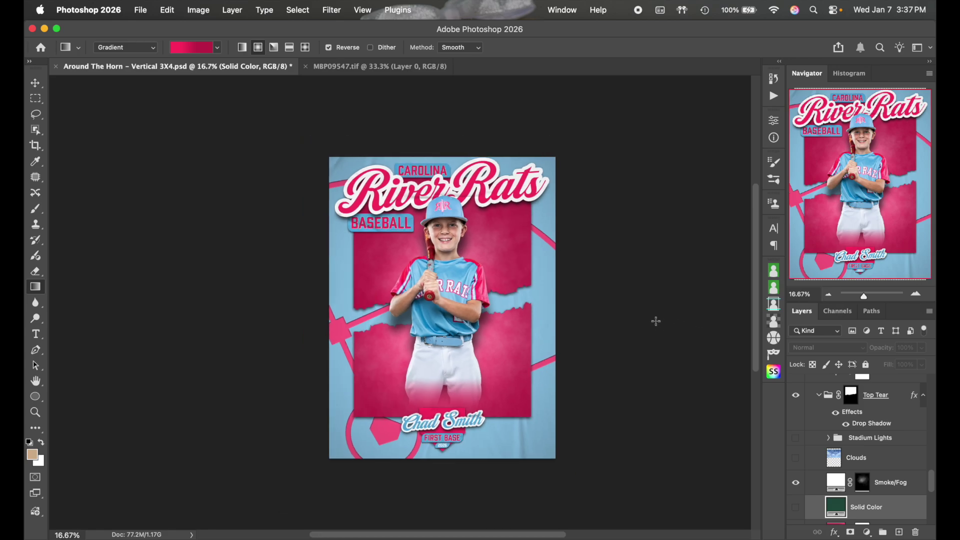
scroll(655, 321, "up", 2)
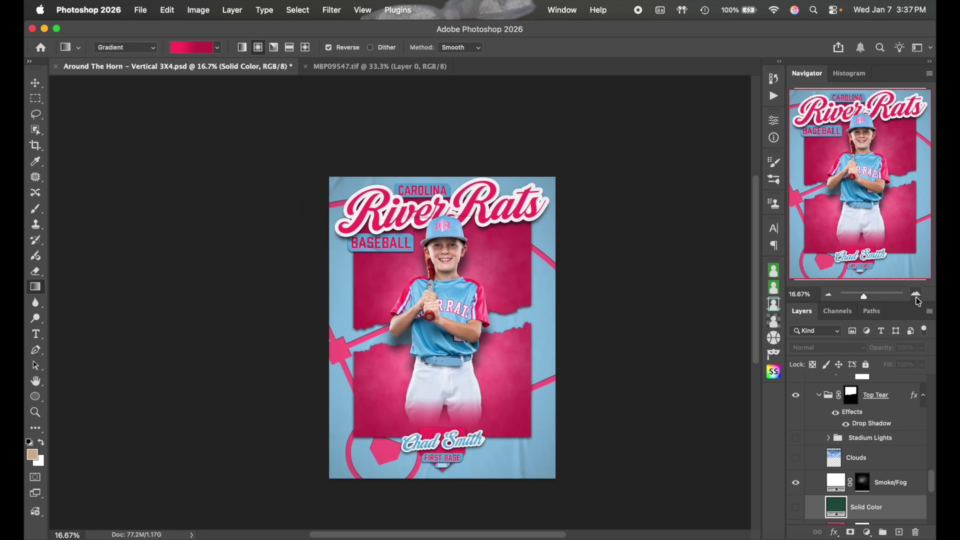
Open All Mixed Up Vertical 4X5.psd from the MBP Templates folder
left_click(368, 70)
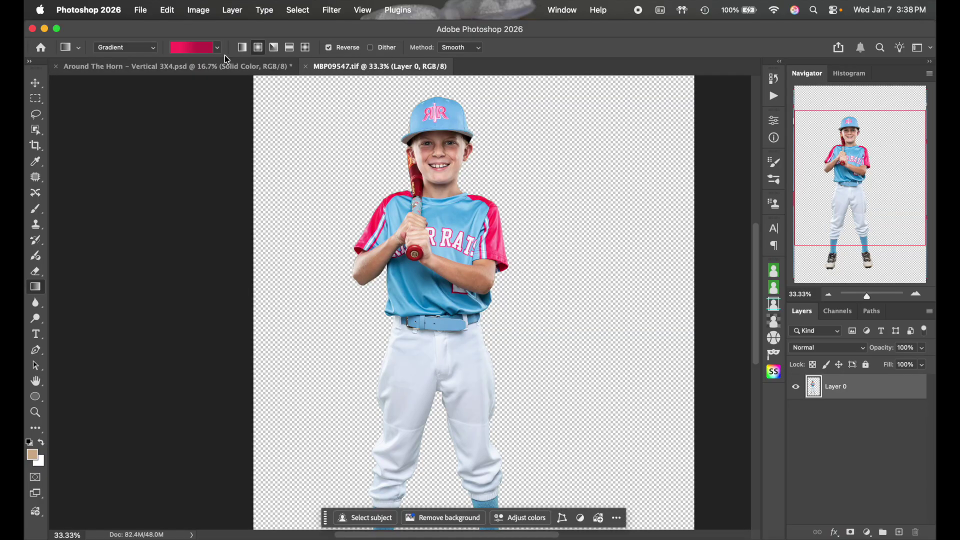
left_click(141, 11)
left_click(144, 36)
left_click(193, 249)
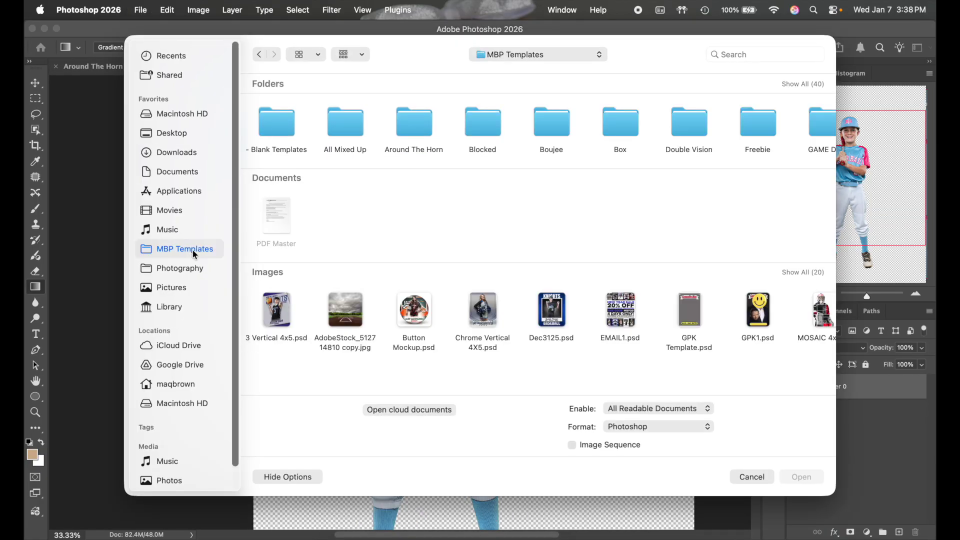
double_click(345, 122)
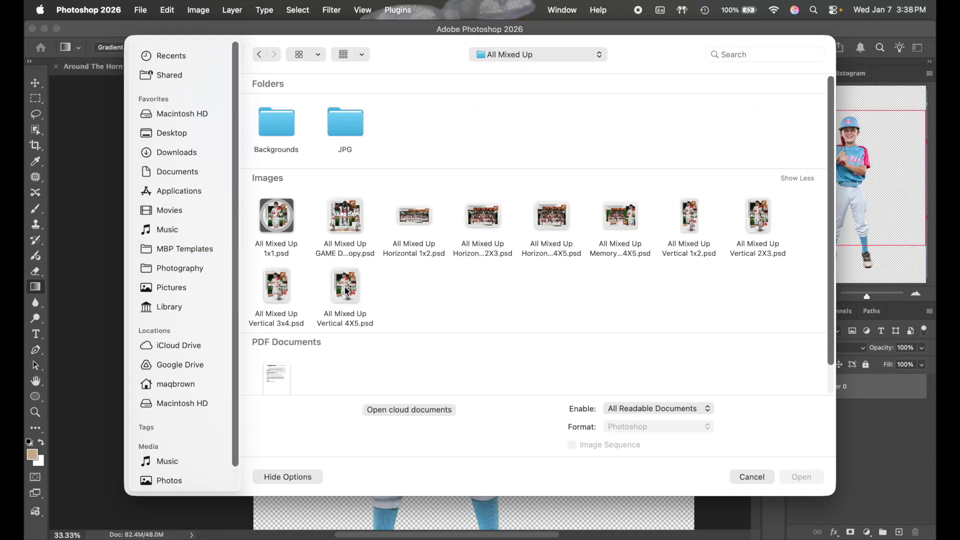
double_click(346, 289)
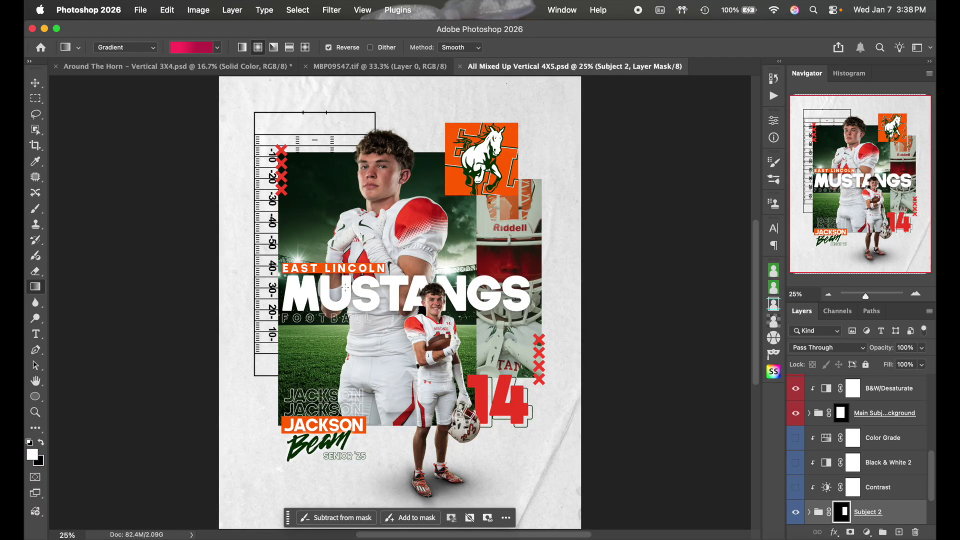
Select the Soccer layer in the Sports Fields group, then return to the Around The Horn poster
scroll(852, 452, "down", 3)
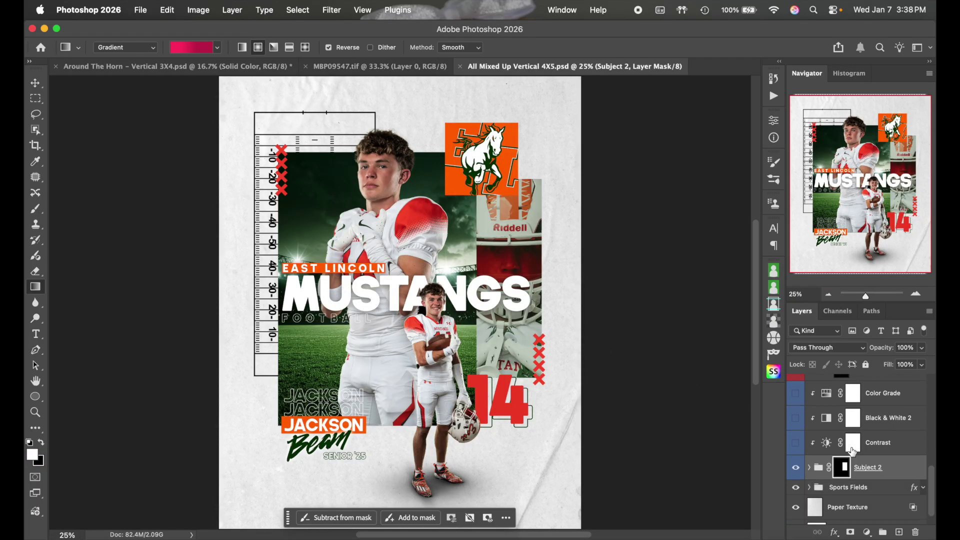
left_click(809, 468)
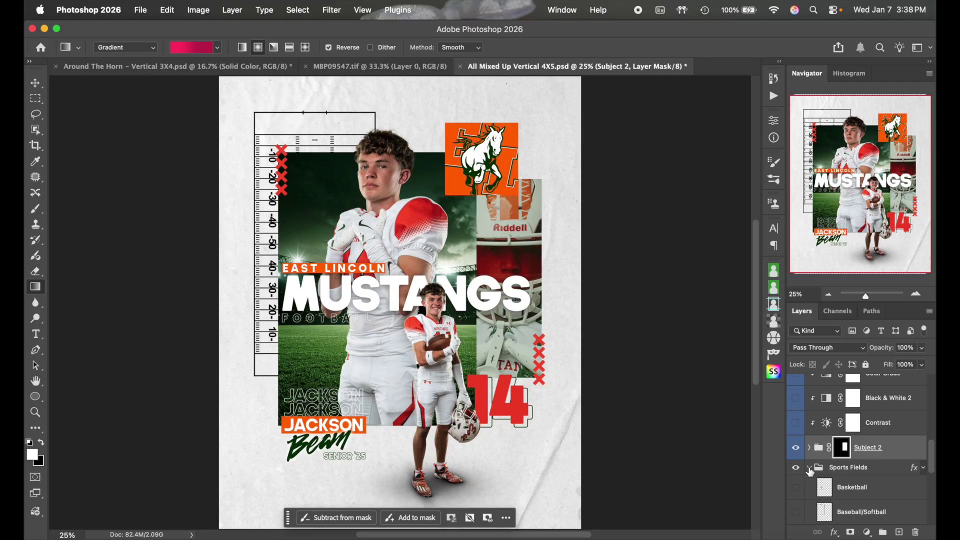
scroll(852, 479, "down", 3)
scroll(852, 480, "down", 3)
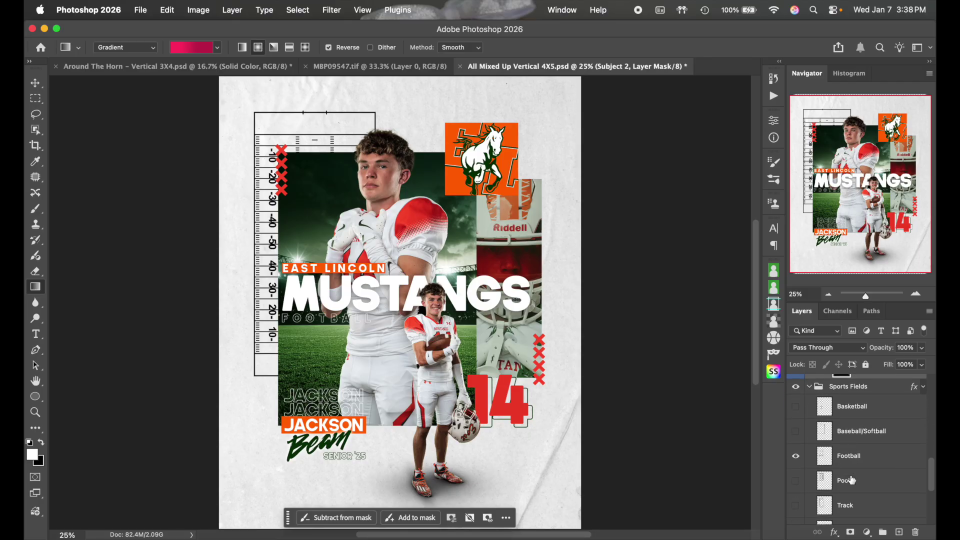
scroll(852, 482, "down", 3)
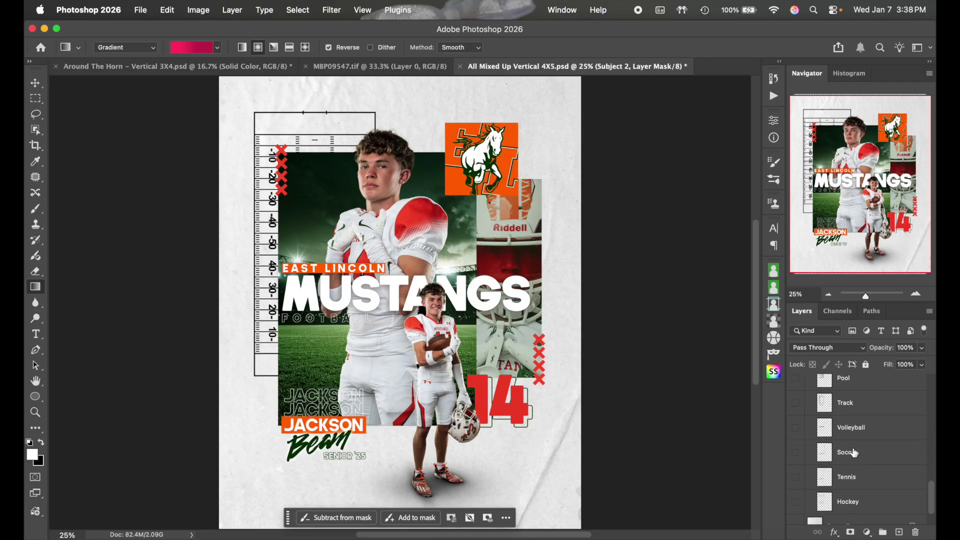
left_click(852, 453)
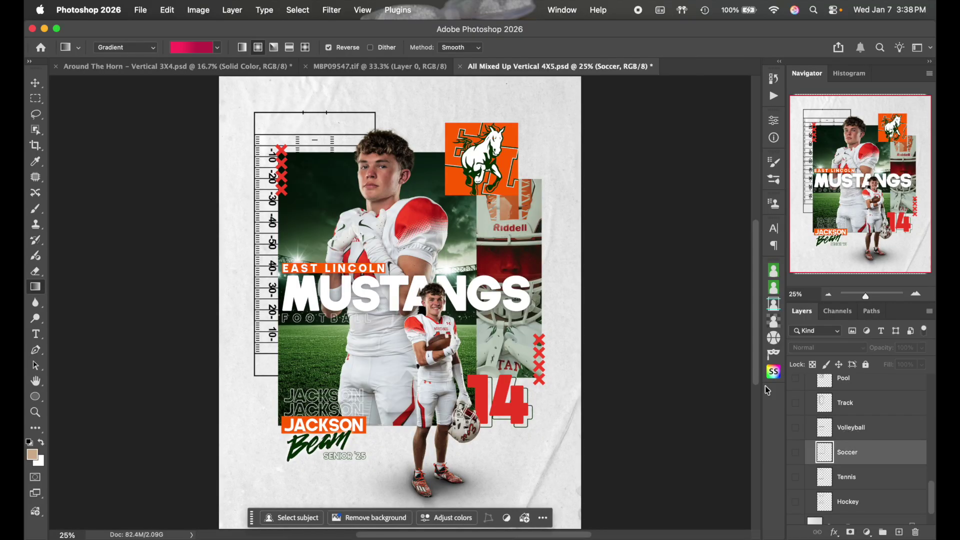
left_click(260, 70)
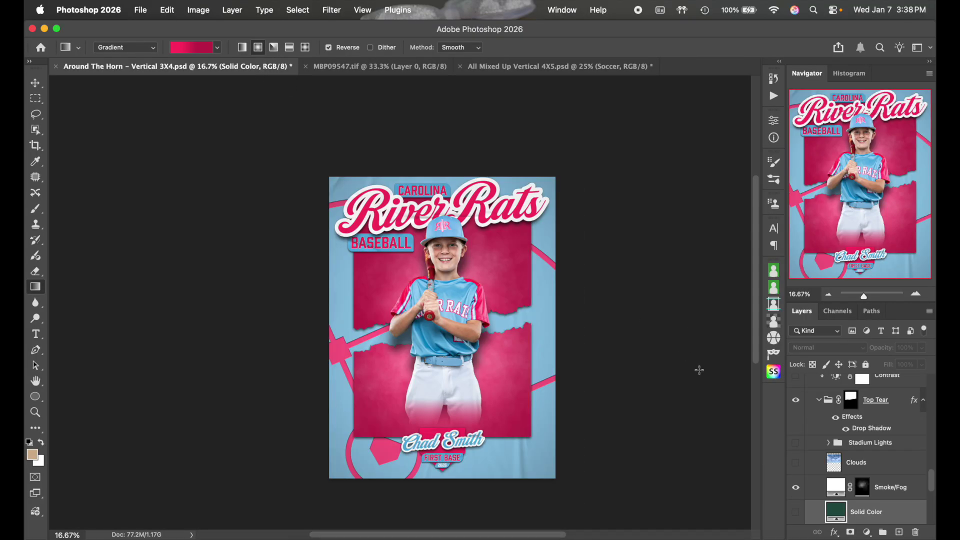
Expand Logo/Number/Icons > Place Objects Here and hide the Baseball/Softball Field layer
scroll(828, 444, "down", 2)
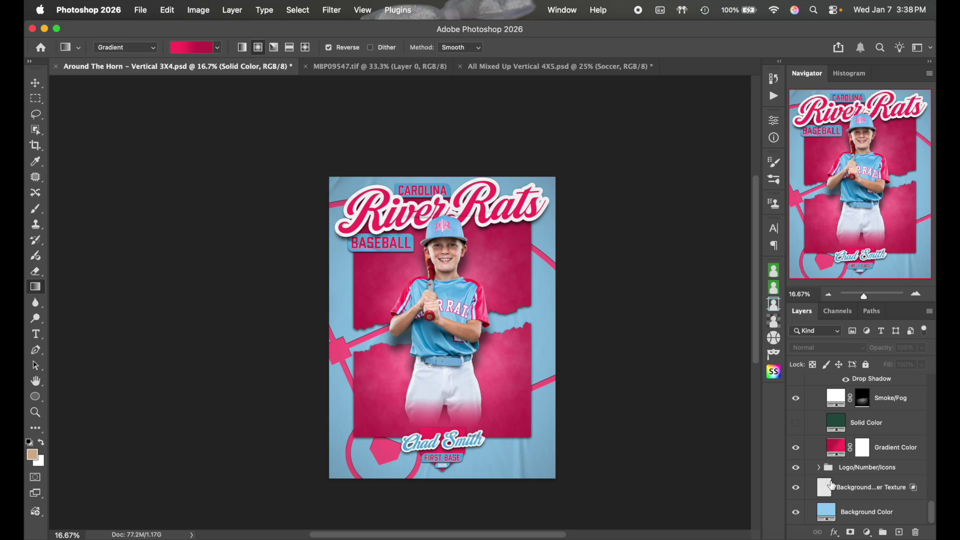
left_click(818, 468)
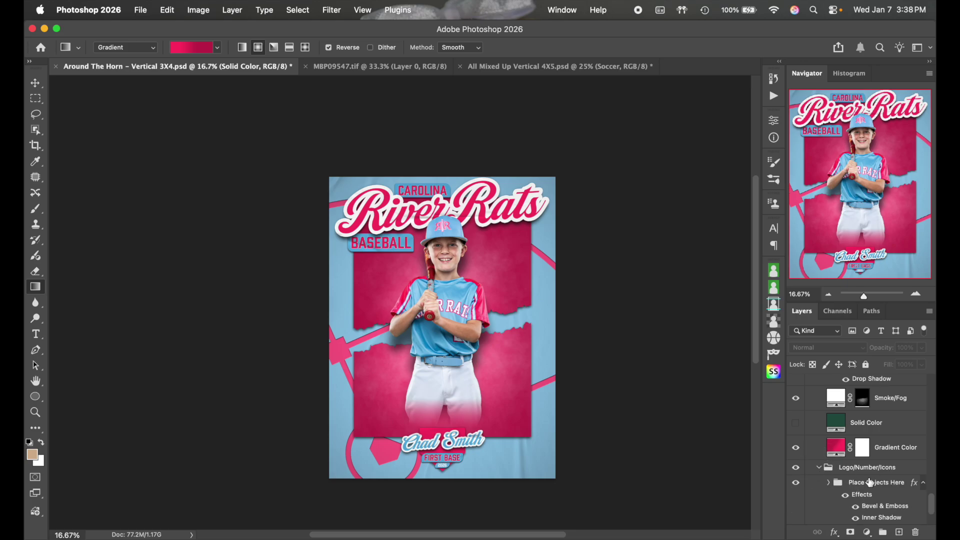
scroll(870, 482, "down", 2)
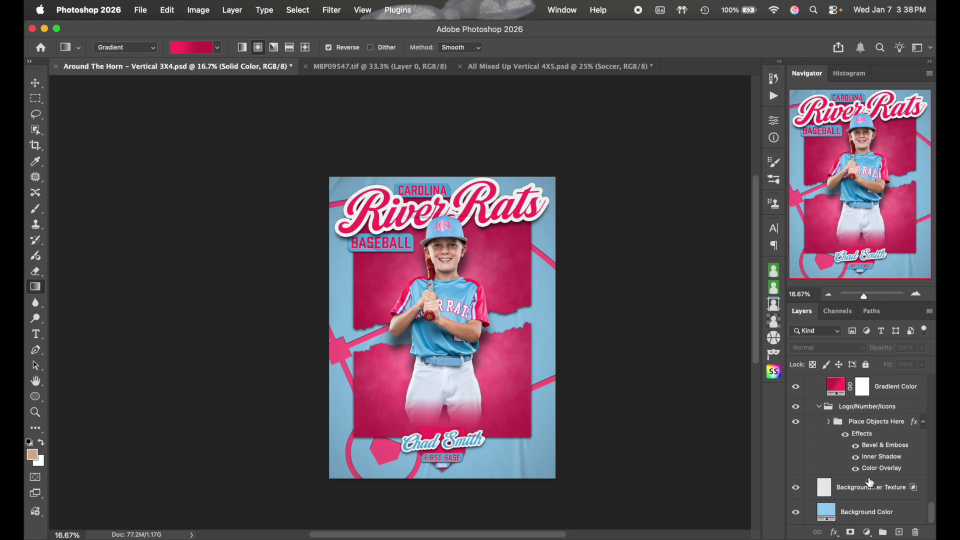
left_click(828, 422)
scroll(879, 450, "down", 1)
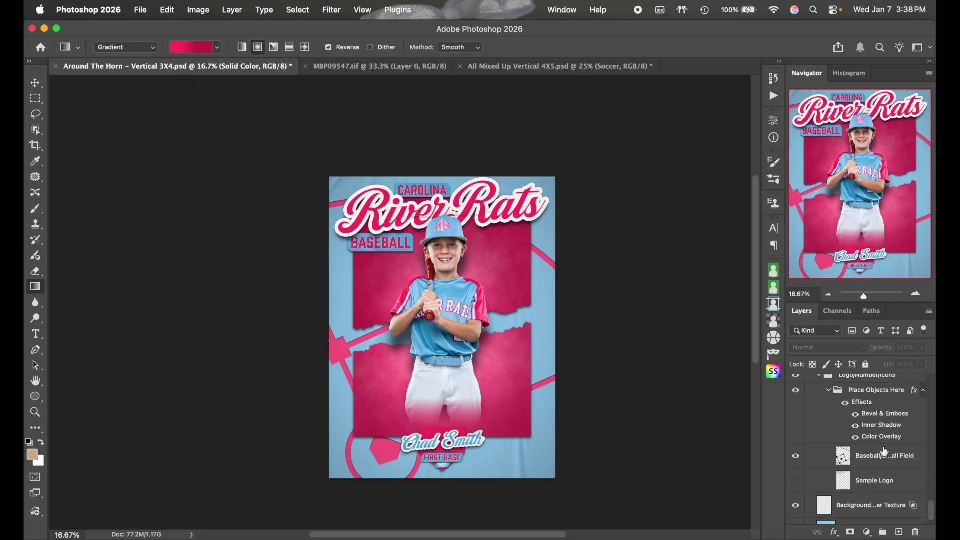
left_click(795, 456)
left_click(867, 457)
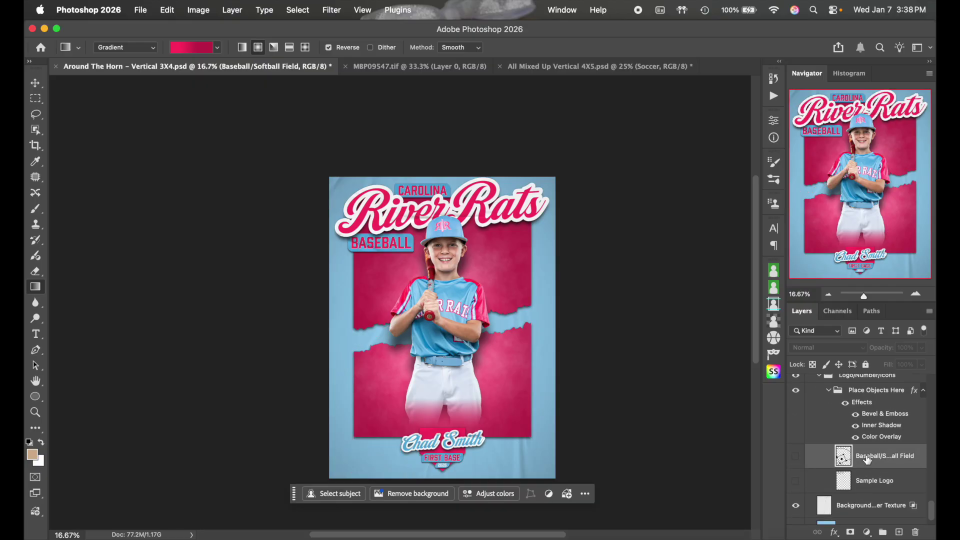
Paste the Soccer line art, scale it to 213.65%, rotate 20.45°, and shift it left
key("super+v")
left_click(795, 456)
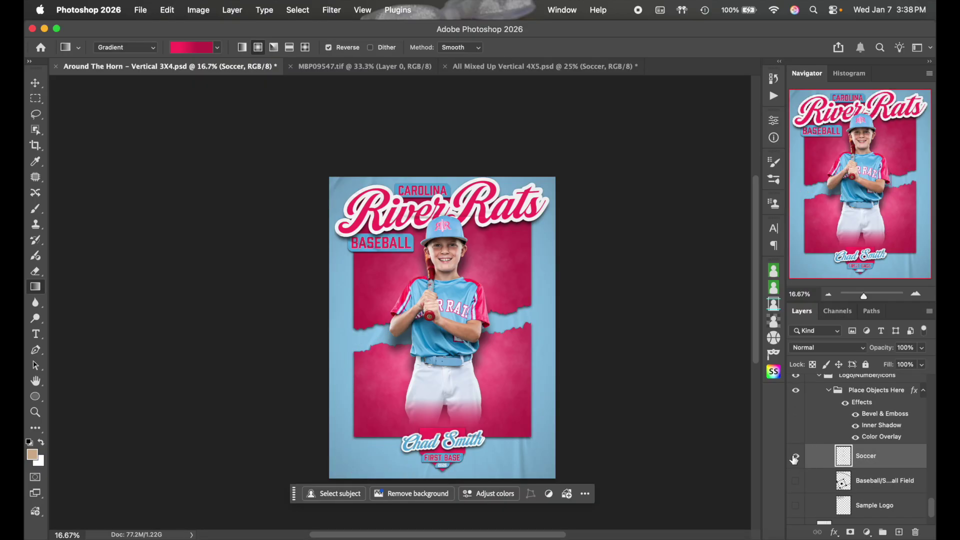
key("super+t")
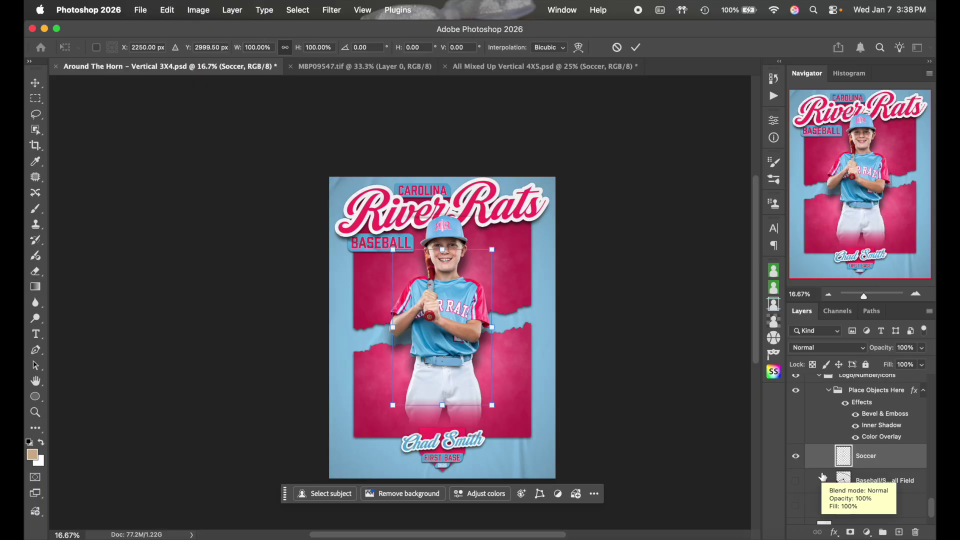
left_click_drag(492, 326, 636, 336)
left_click_drag(600, 303, 539, 301)
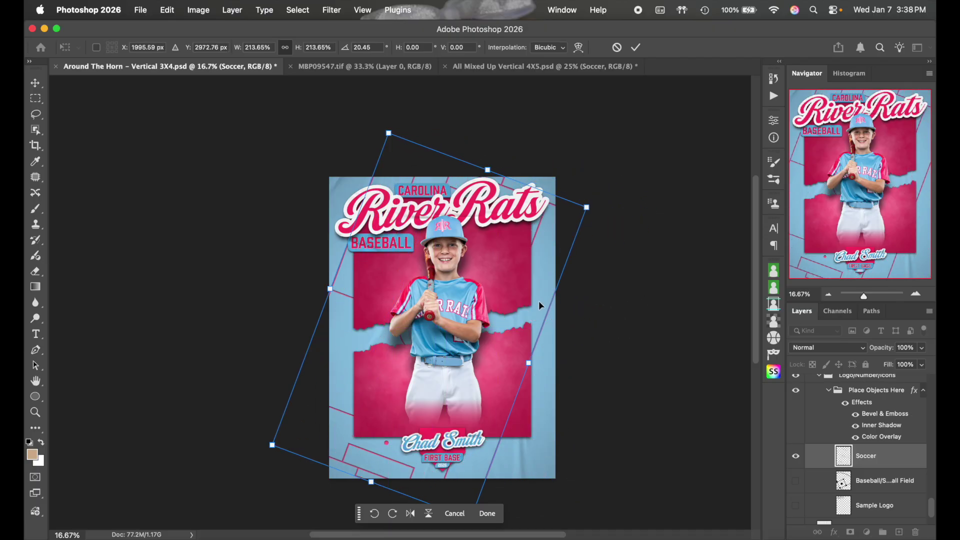
key("Return")
Zoom in to inspect the soccer field lines, then zoom back out
key("g")
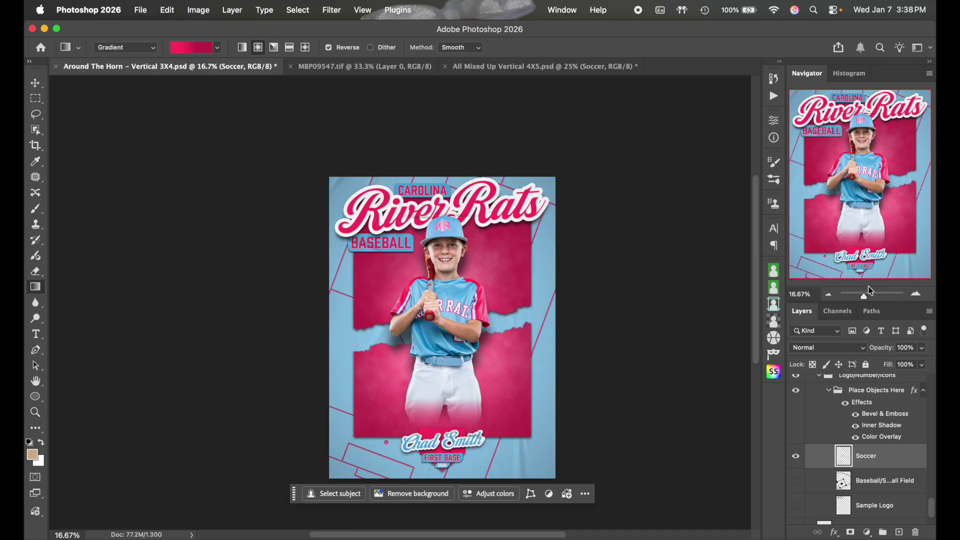
left_click(915, 293)
left_click(915, 294)
scroll(756, 350, "down", 5)
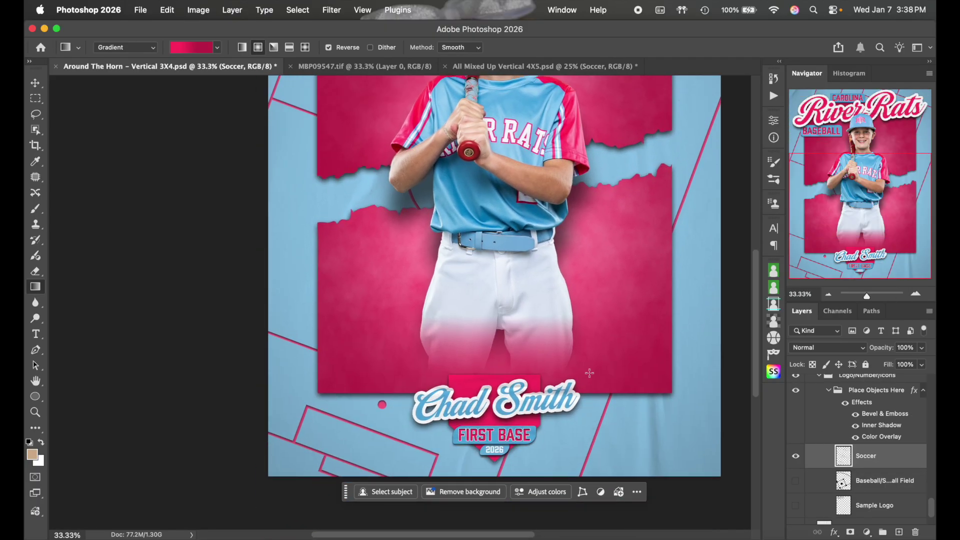
scroll(590, 373, "up", 10)
scroll(600, 325, "right", 2)
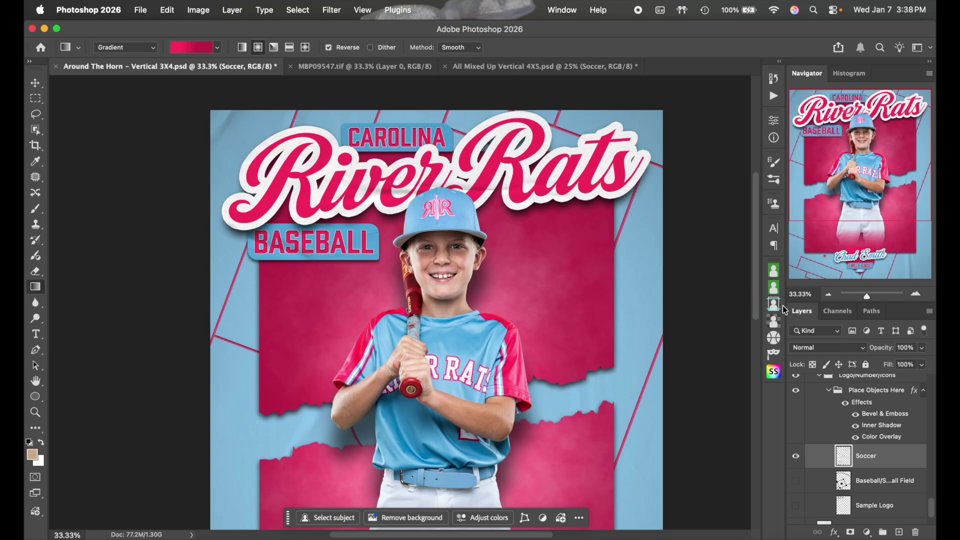
left_click(828, 294)
left_click(828, 294)
scroll(724, 323, "down", 1)
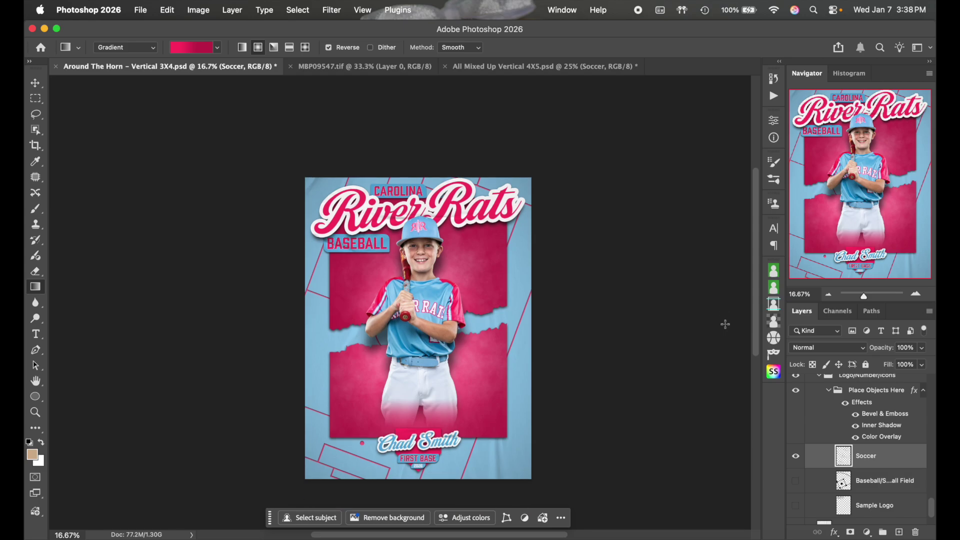
Swap back to the Baseball/Softball Field art and collapse the Logo/Number/Icons and Background Layers groups
left_click(795, 456)
left_click(796, 480)
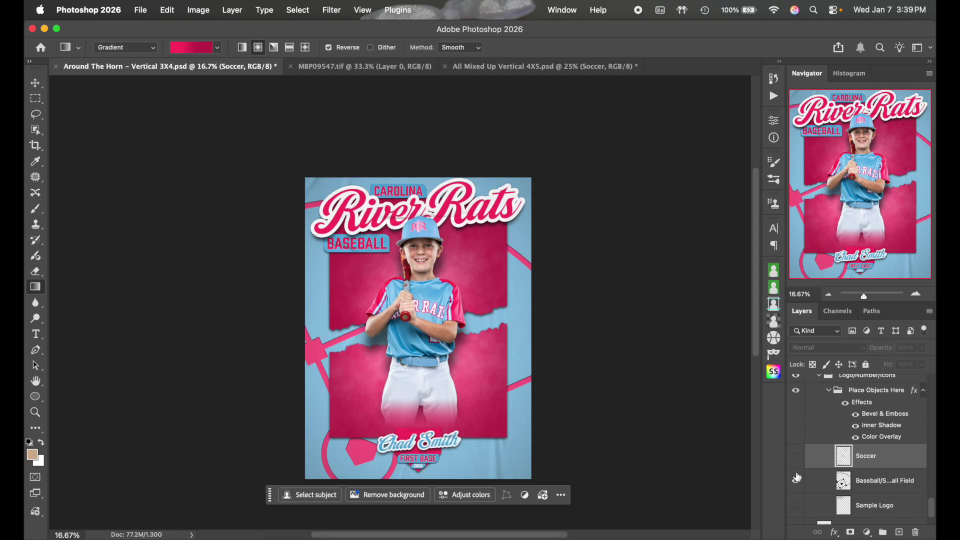
scroll(830, 428, "up", 2)
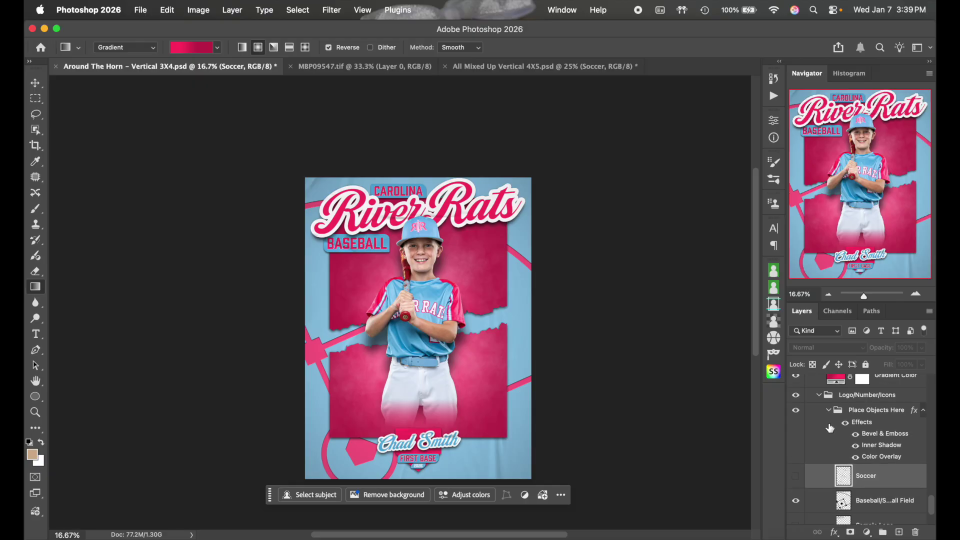
left_click(819, 398)
scroll(863, 454, "up", 5)
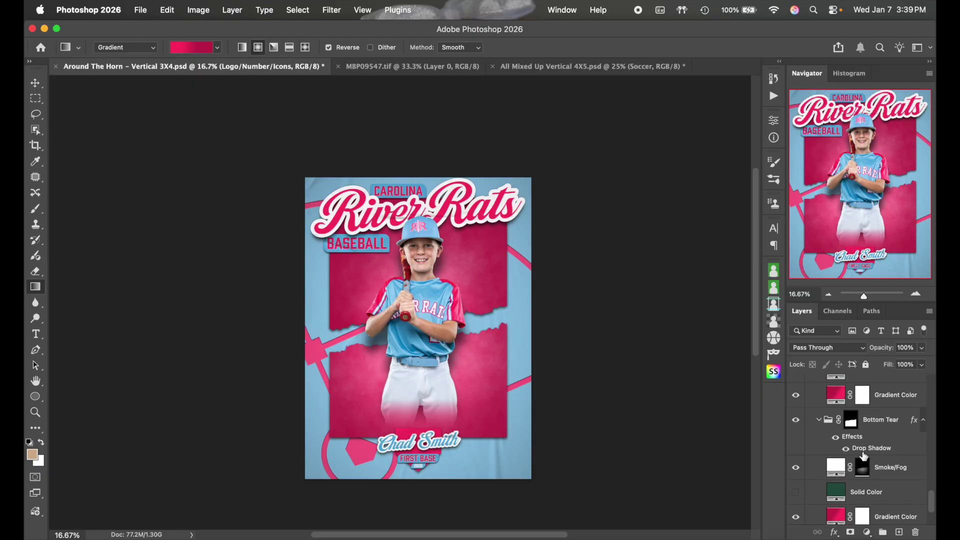
scroll(863, 456, "up", 15)
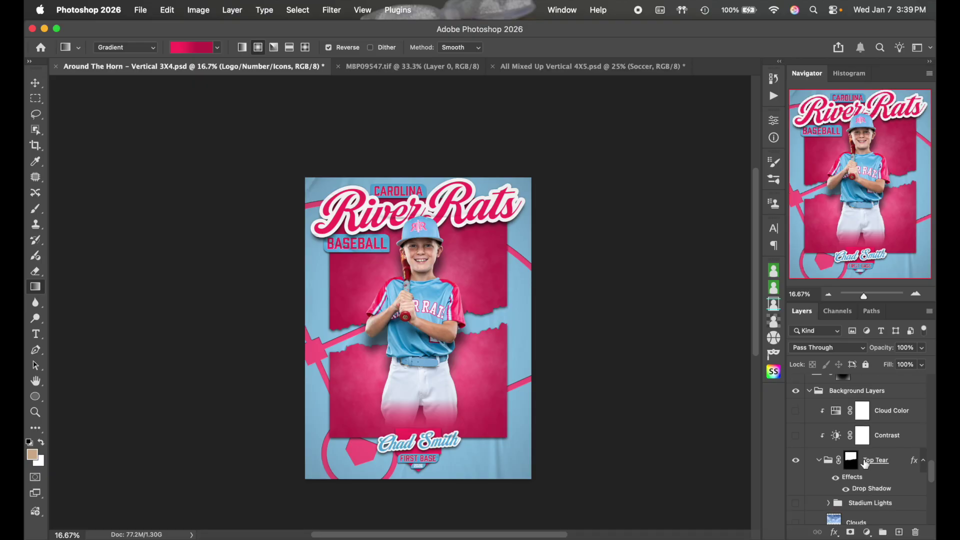
left_click(810, 412)
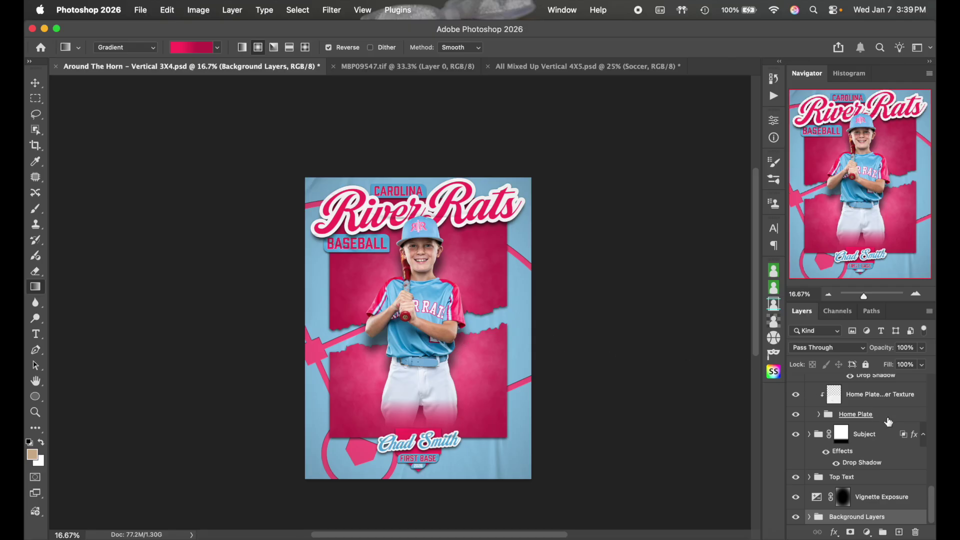
Collapse the CLASS & YEAR, NAME and Bottom Text groups and select Top Text
scroll(888, 423, "up", 5)
scroll(888, 422, "down", 5)
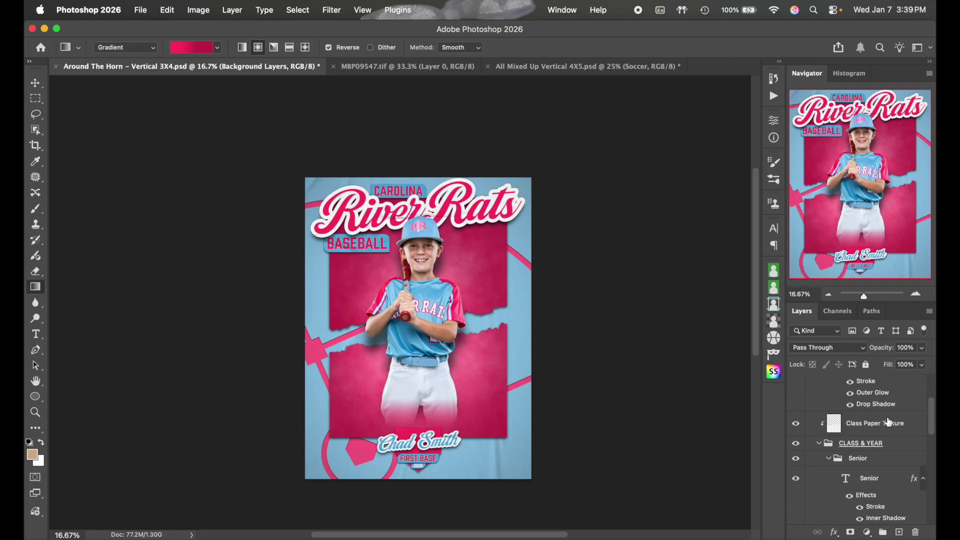
left_click(818, 444)
scroll(818, 443, "up", 3)
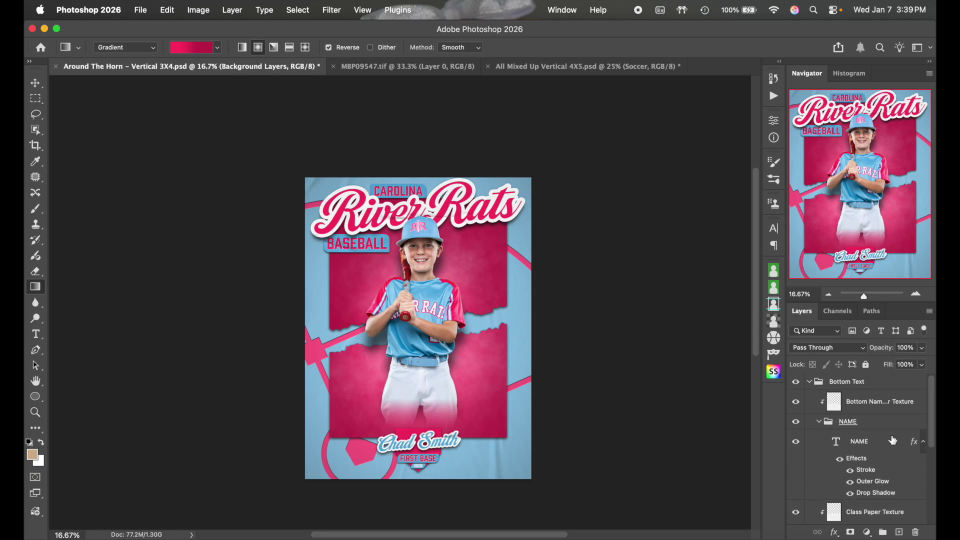
left_click(818, 425)
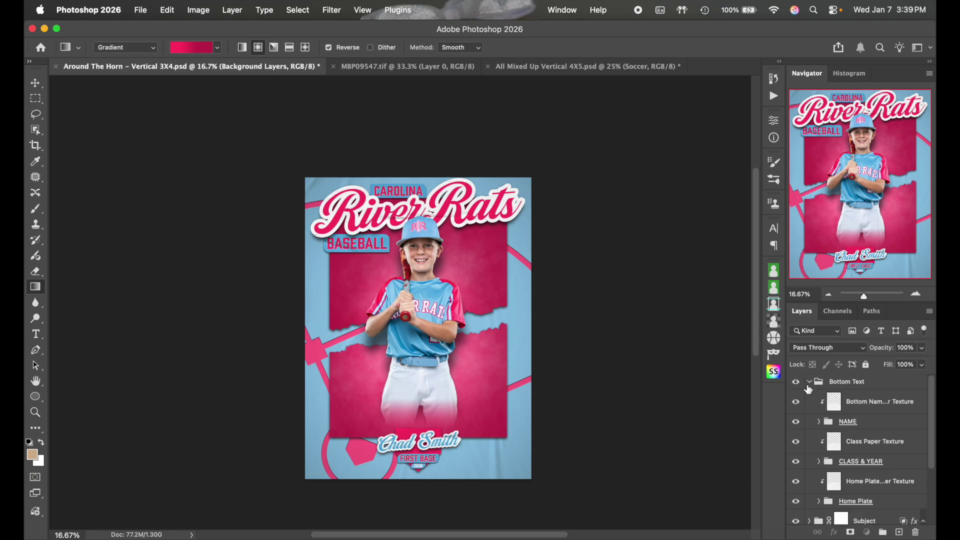
left_click(809, 384)
left_click(875, 386)
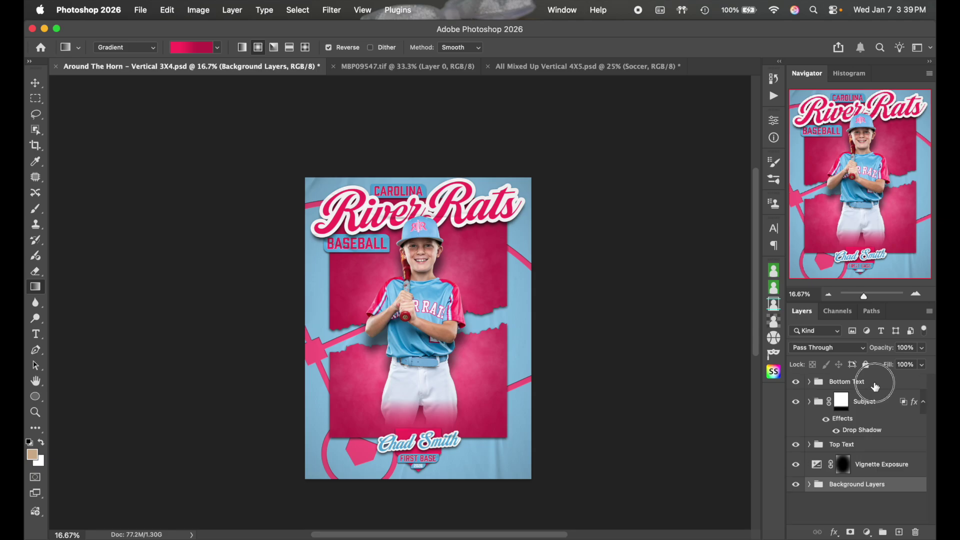
left_click(880, 444)
Free-transform the Top Text group from Y 784 to 944 px and commit
key("super+t")
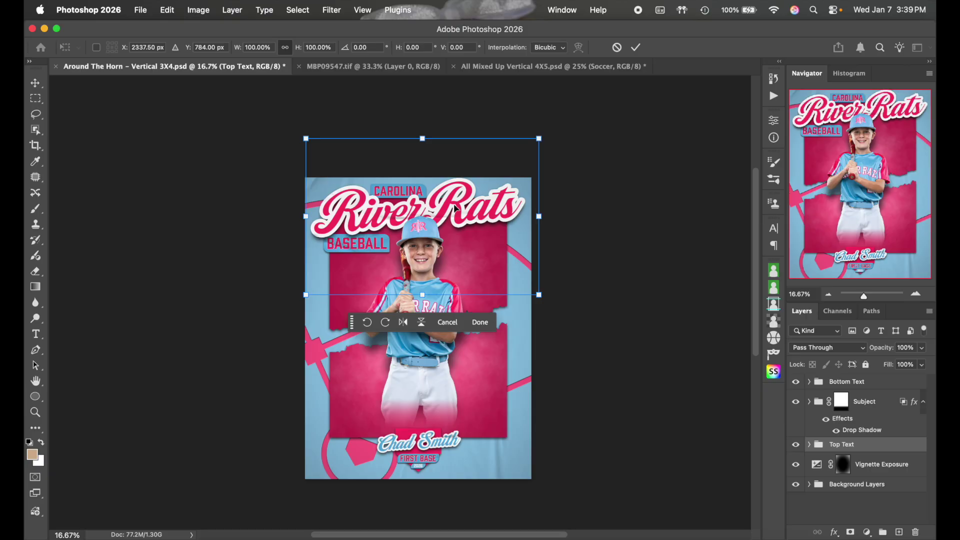
key("Return")
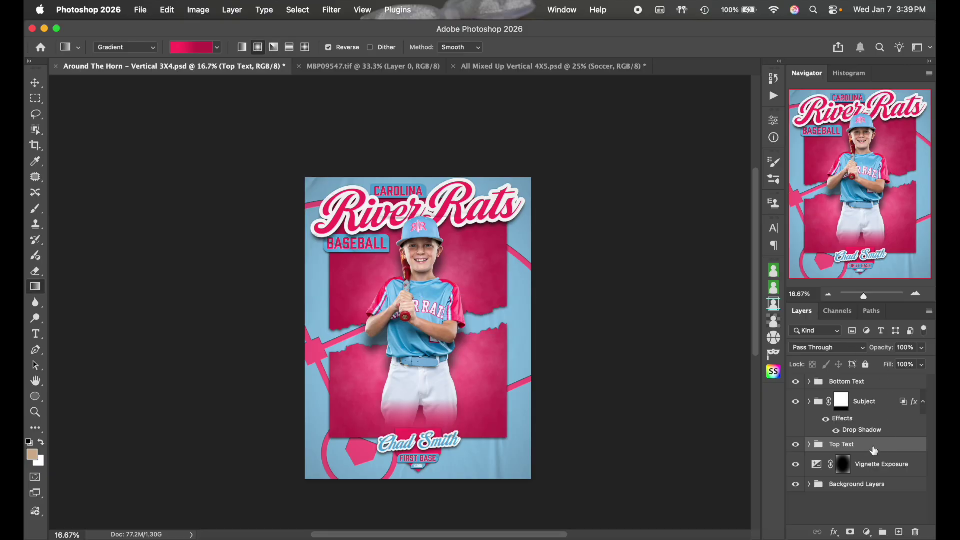
key("super+t")
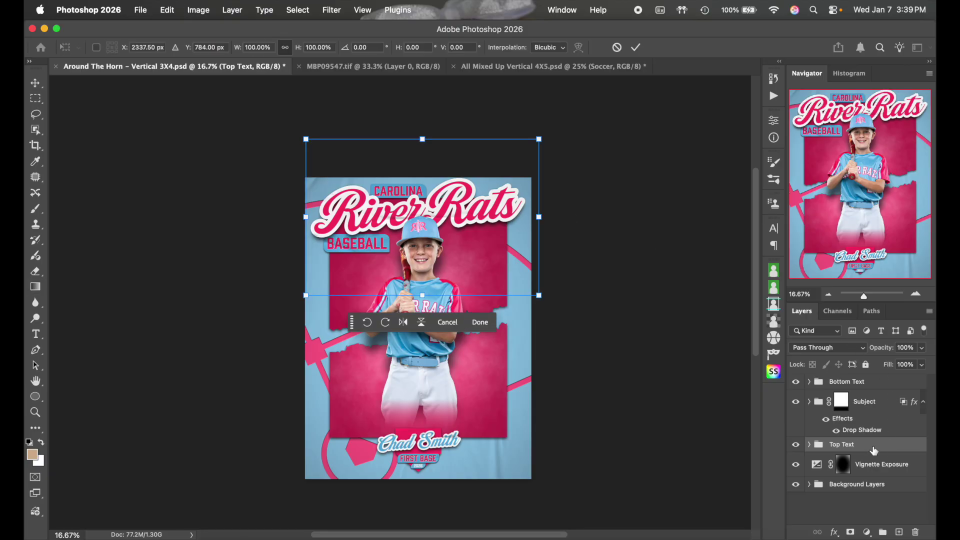
key("shift+Down")
key("shift+Down")
key("shift+Down")
key("shift+Down")
key("shift+Down")
key("shift+Down")
key("shift+Down")
key("shift+Down")
key("shift+Down")
key("shift+Down")
key("shift+Down")
key("shift+Down")
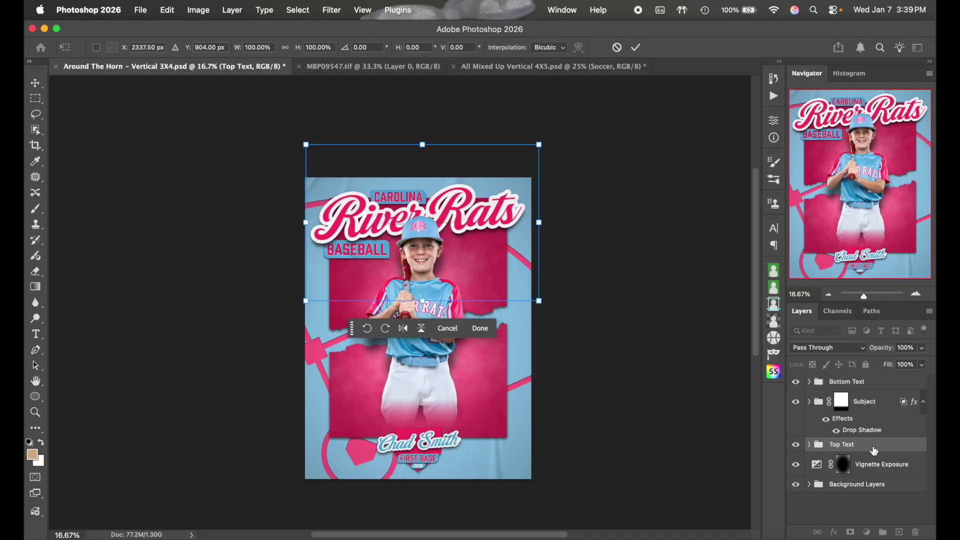
key("Up")
key("shift+Down")
key("shift+Down")
key("shift+Down")
key("shift+Down")
key("shift+Down")
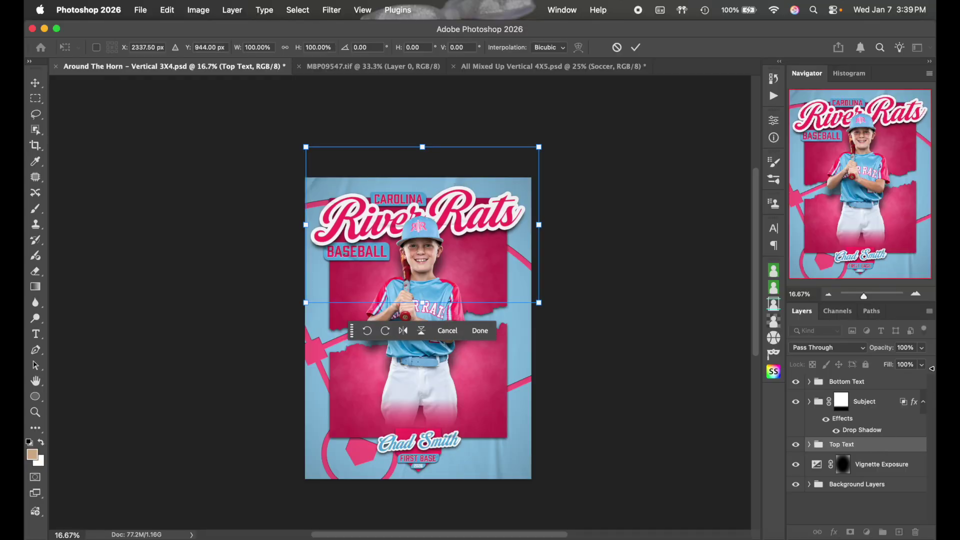
left_click(635, 47)
key("g")
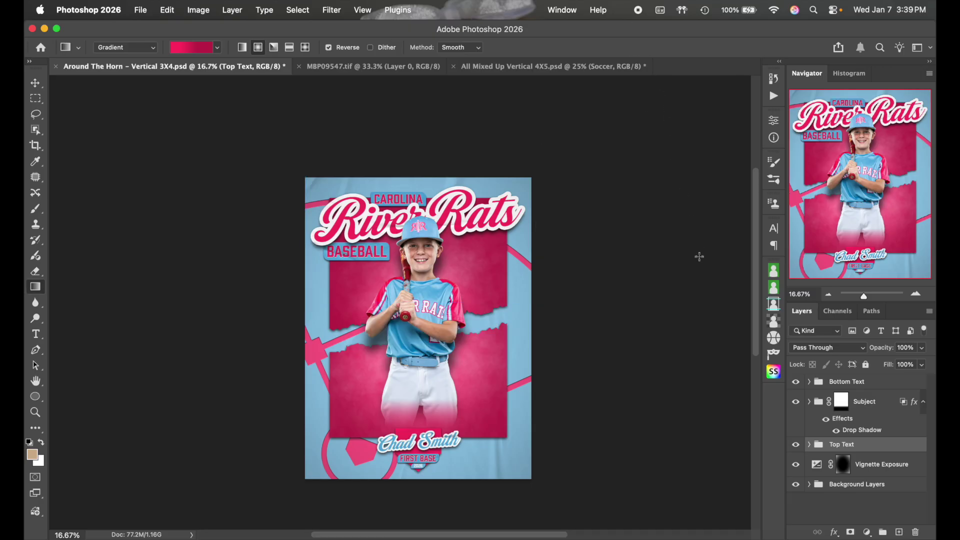
Zoom the poster to 25%, out to 16.67%, and back to 25%
left_click(915, 293)
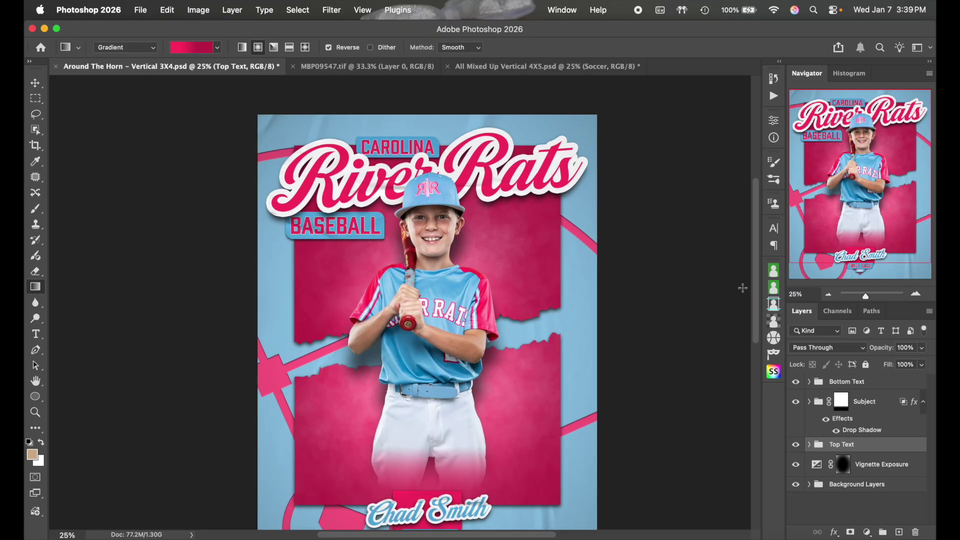
scroll(662, 291, "down", 3)
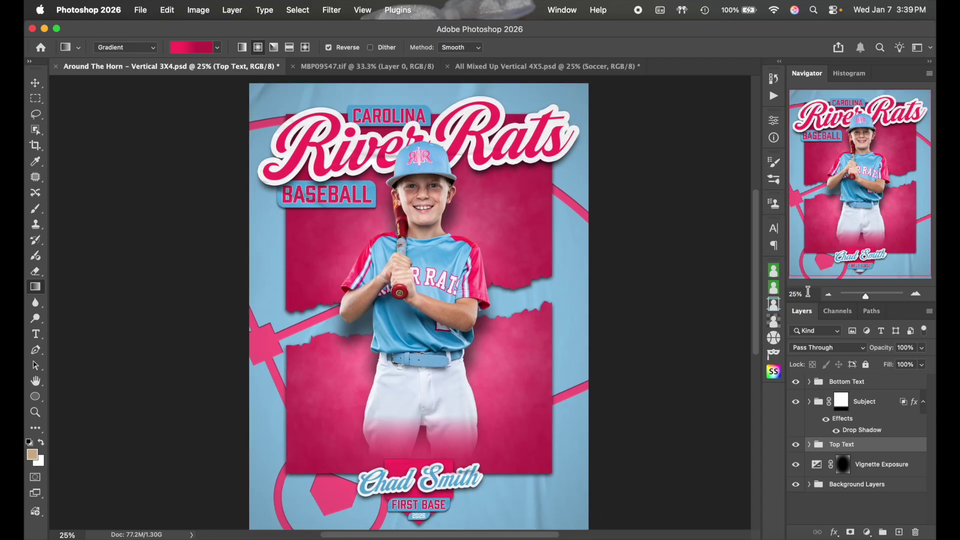
left_click(829, 295)
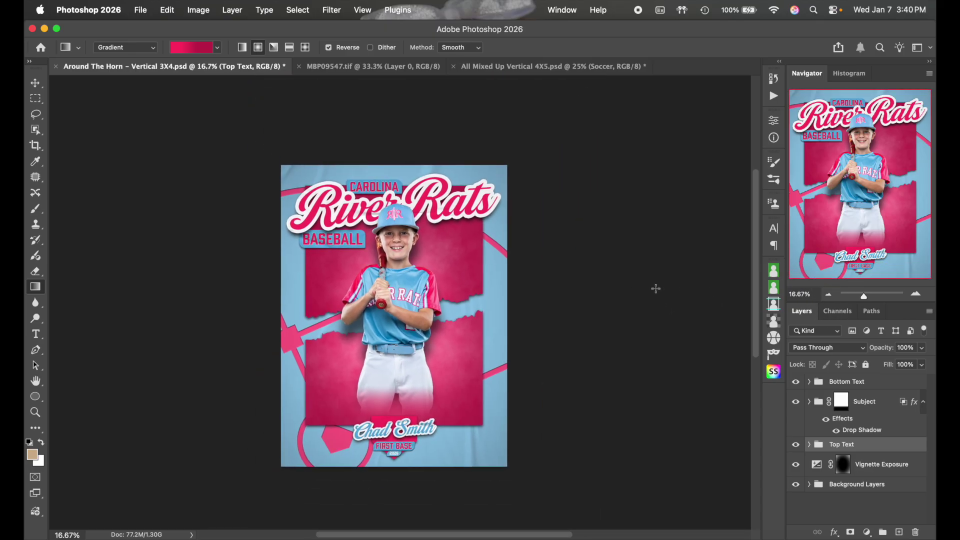
left_click(914, 294)
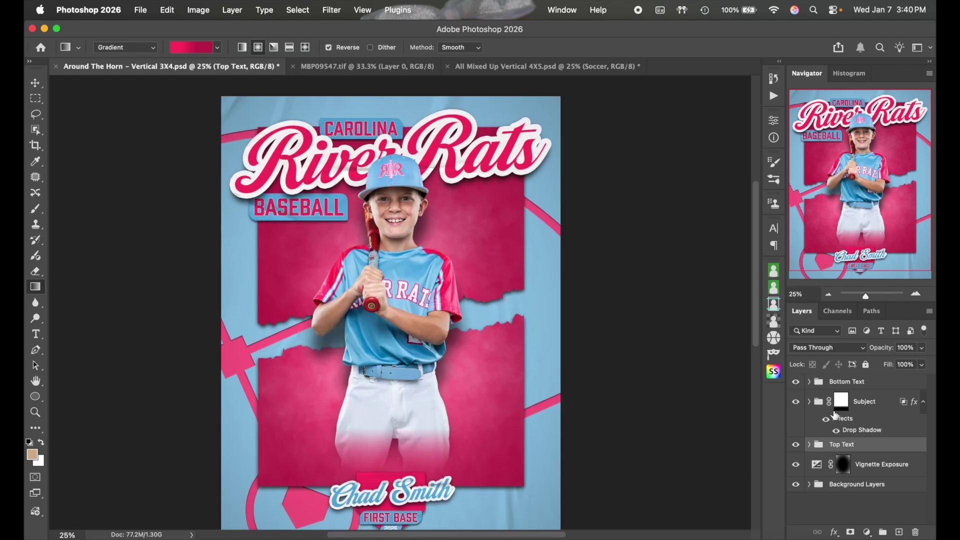
Open the Top Text group and briefly hide, then restore, the TEAM layer's effects
left_click(808, 444)
scroll(873, 463, "down", 2)
scroll(873, 463, "down", 2)
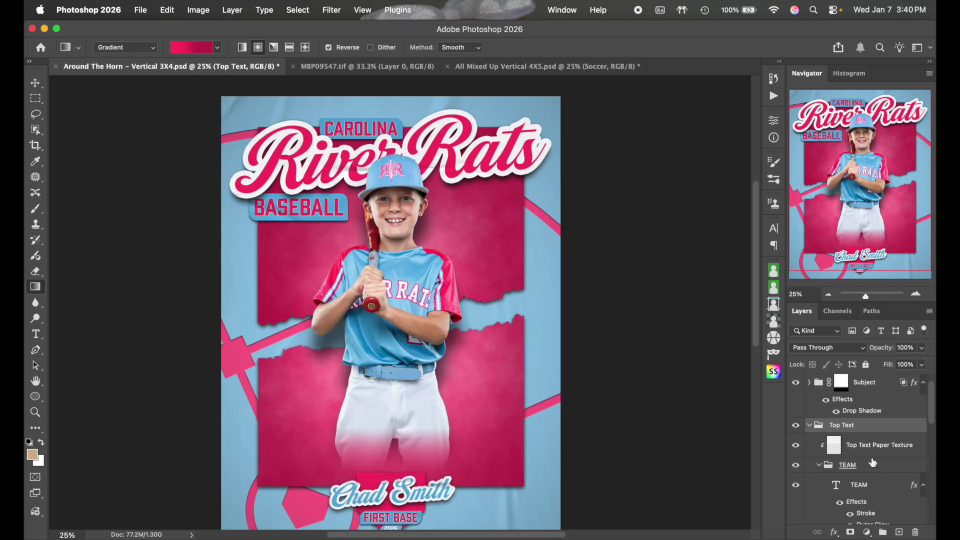
left_click(842, 473)
left_click(841, 473)
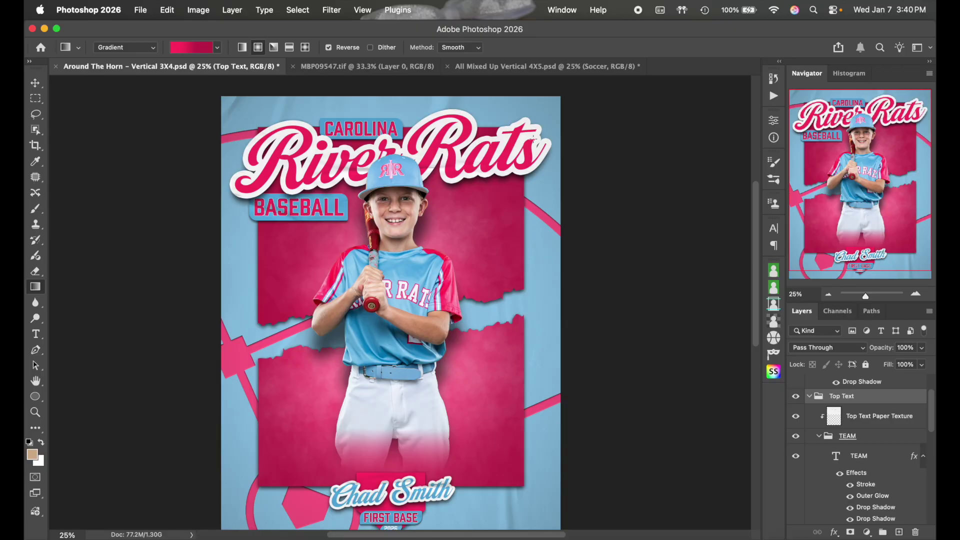
Try pink and poster-sampled blues for the TEAM title's stroke, then keep it white
left_click(874, 483)
double_click(872, 484)
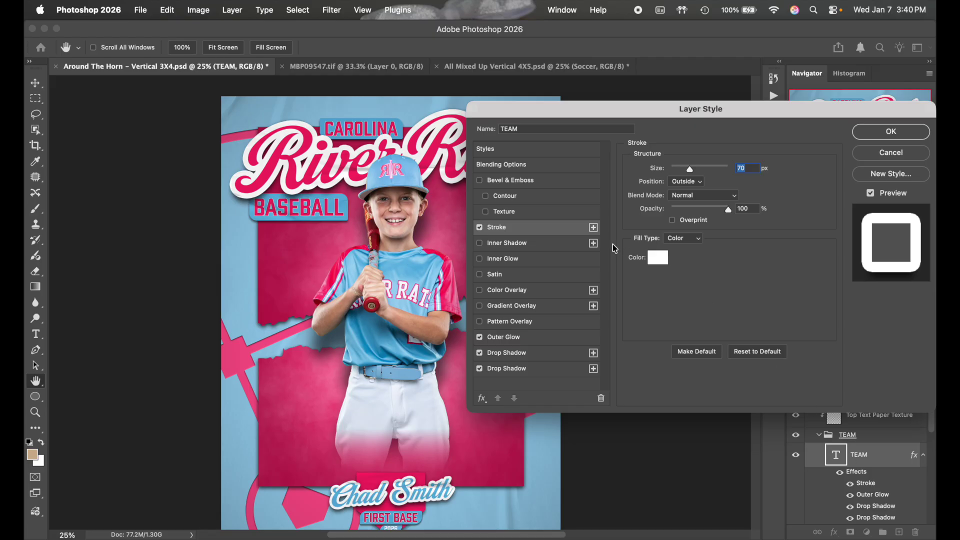
left_click(657, 263)
mouse_move(655, 253)
left_mouse_down()
mouse_move(647, 223)
mouse_move(587, 209)
left_mouse_up()
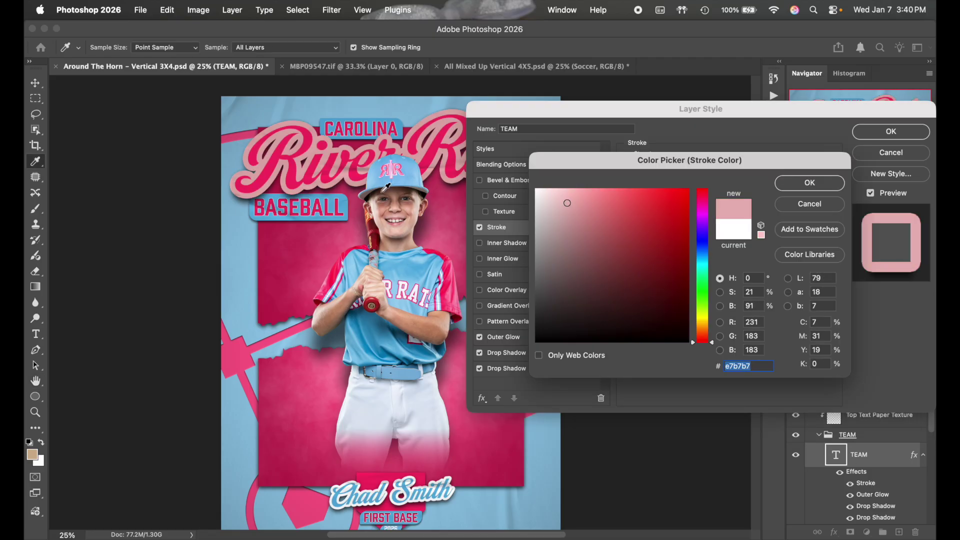
left_click(411, 169)
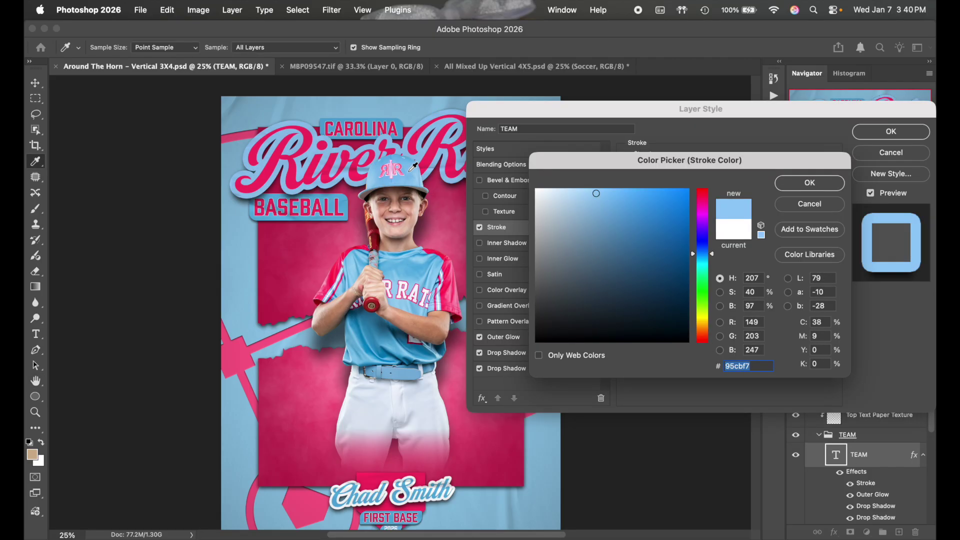
left_click(414, 267)
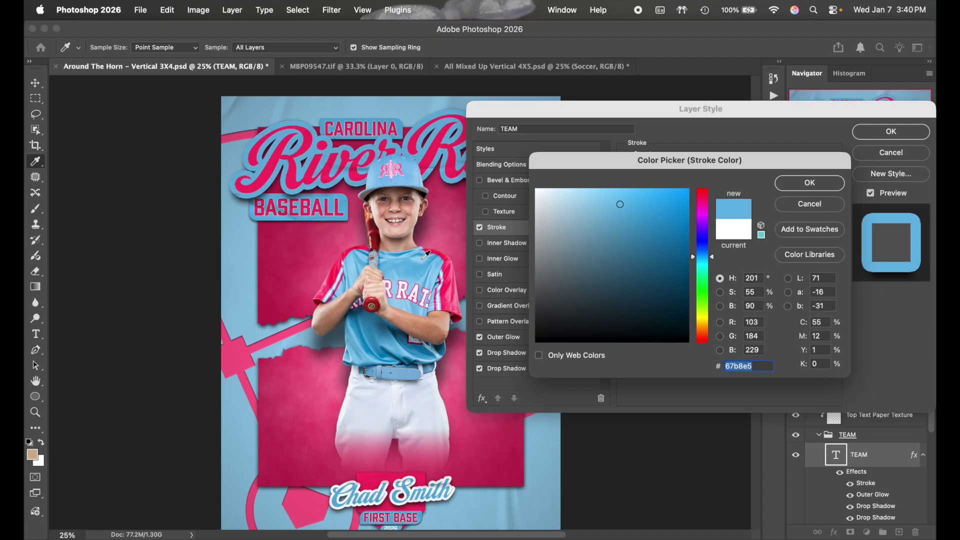
left_click(422, 259)
left_click(451, 148)
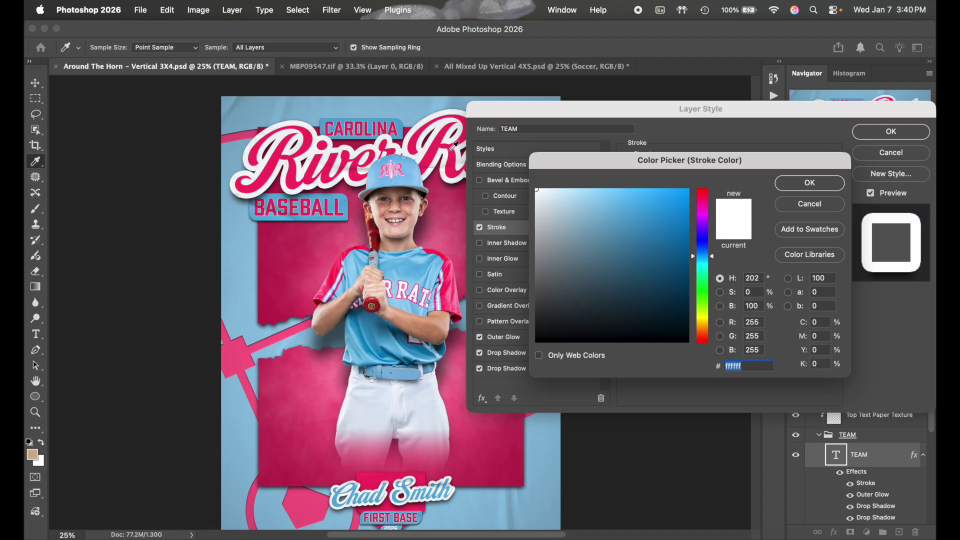
left_click(794, 182)
left_click(868, 137)
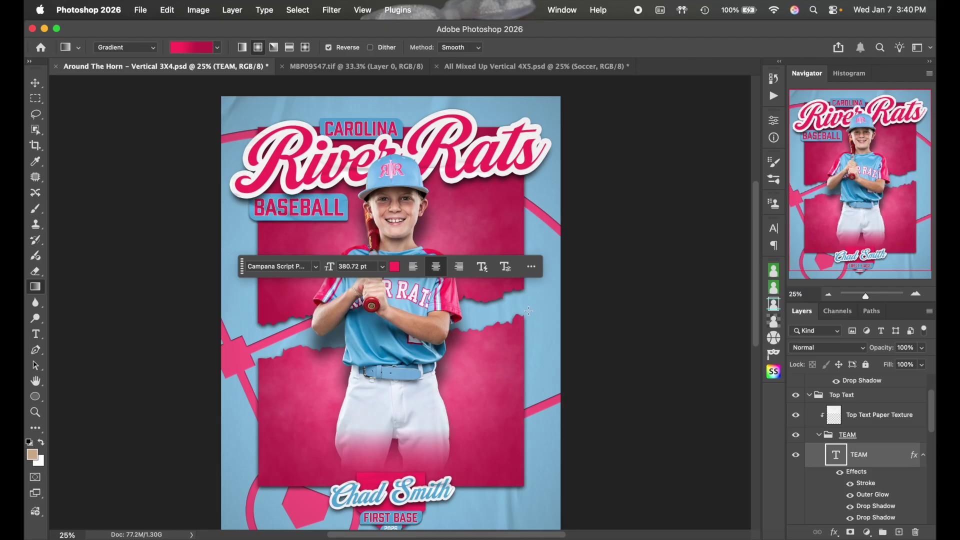
Fold the Top Text group closed and select the Bottom Text group
scroll(490, 387, "down", 3)
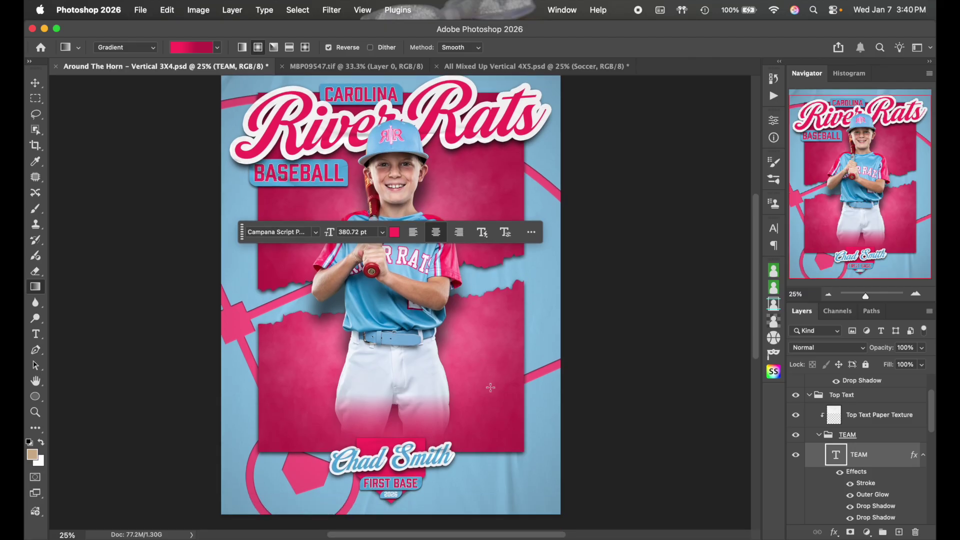
left_click(809, 395)
left_click(881, 387)
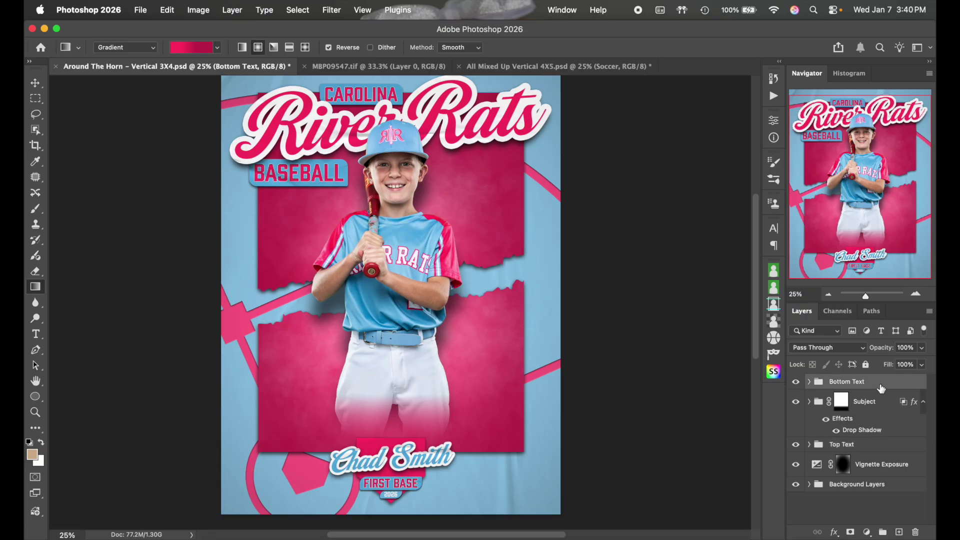